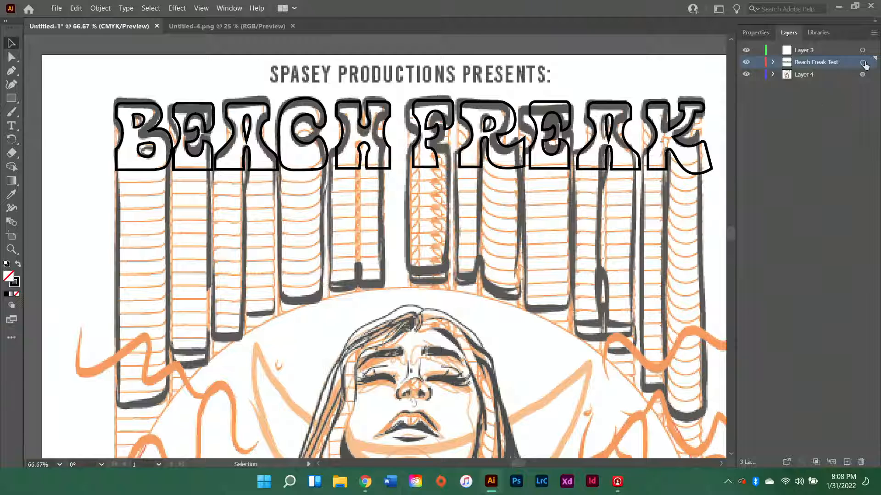
Enter isolation mode for the Beach Freak Text layer
click(863, 63)
click(874, 32)
click(832, 130)
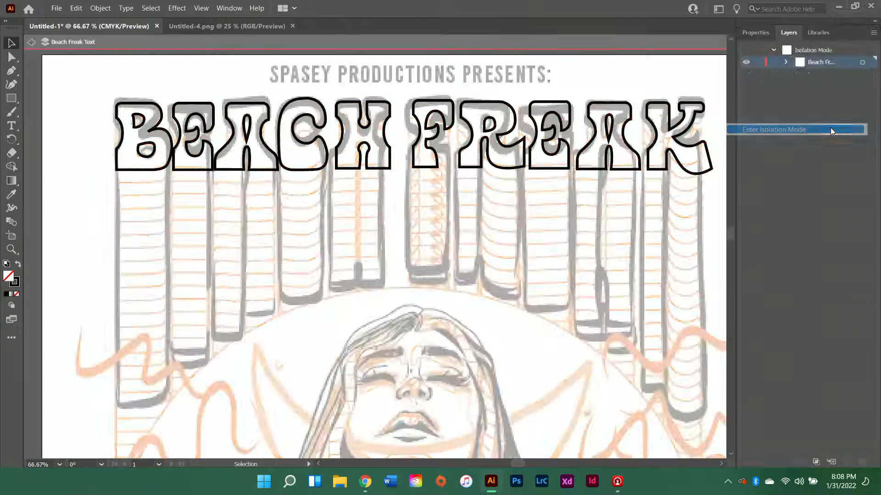
Examine the outlined BEACH FREAK lettering and the dimmed portrait sketch beneath it while the text layer is isolated
scroll(311, 250, right, 1)
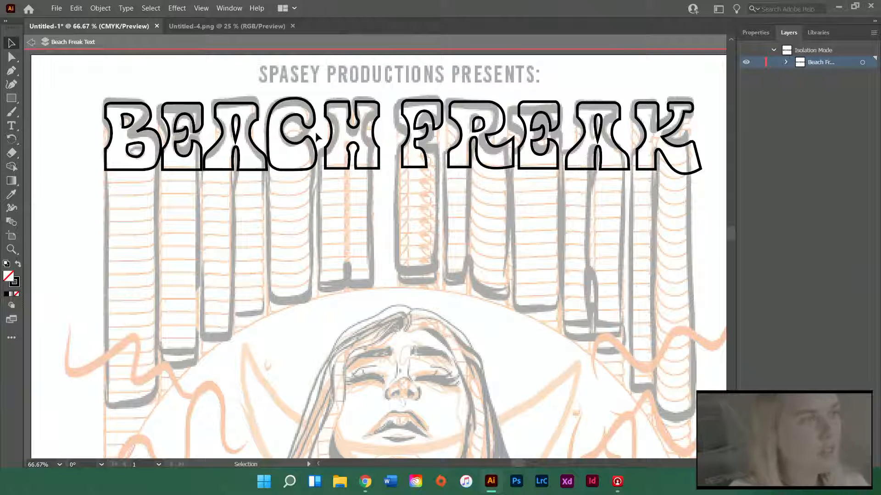
scroll(317, 137, down, 5)
scroll(461, 187, right, 2)
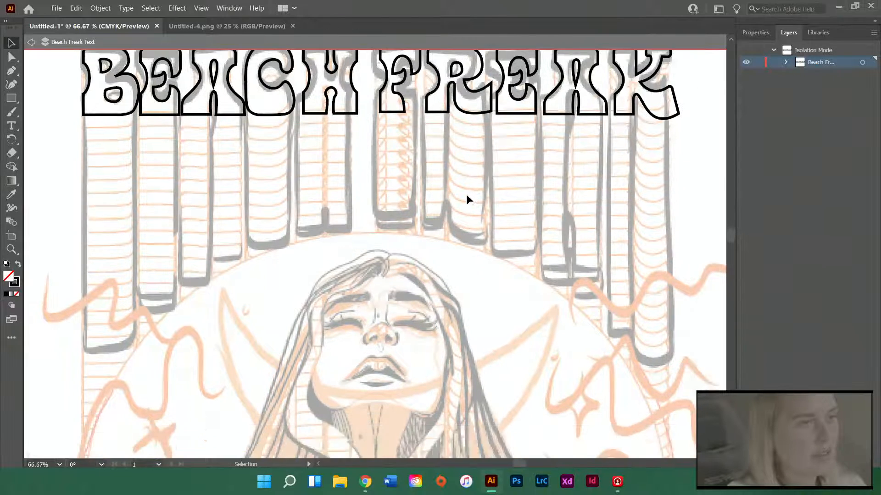
scroll(470, 200, down, 5)
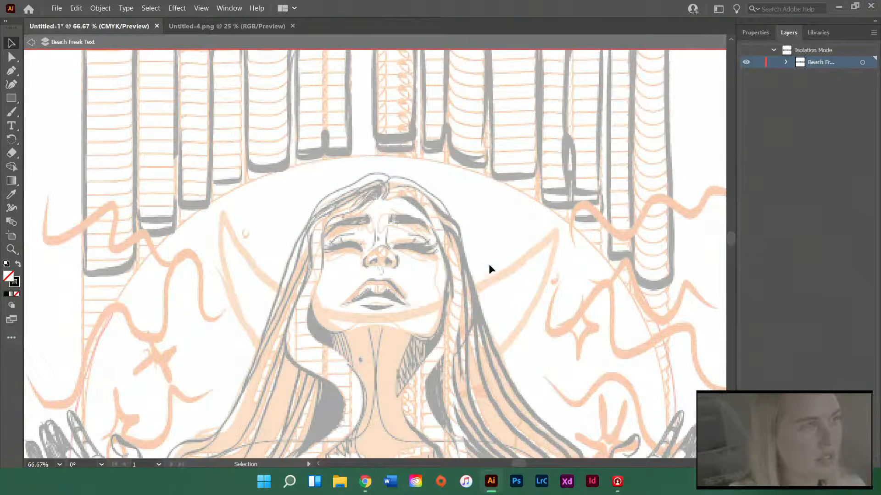
scroll(590, 289, up, 5)
scroll(529, 296, down, 4)
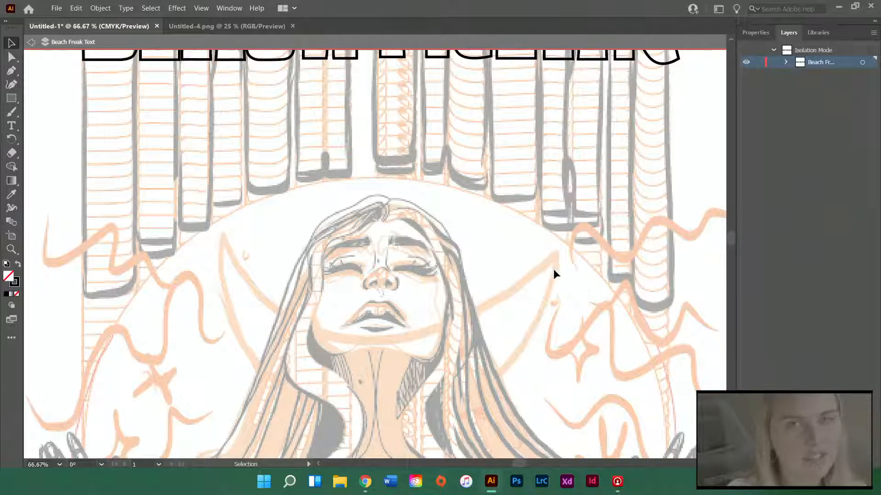
scroll(563, 263, up, 7)
scroll(572, 271, down, 4)
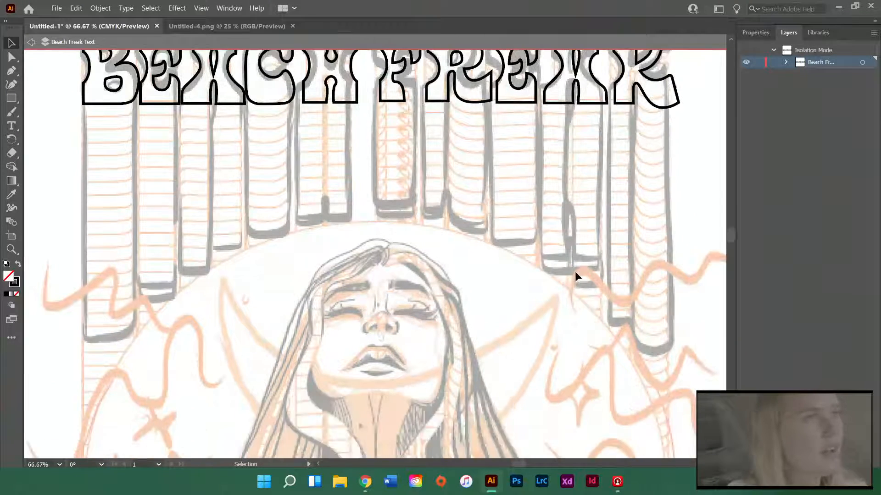
scroll(576, 275, up, 3)
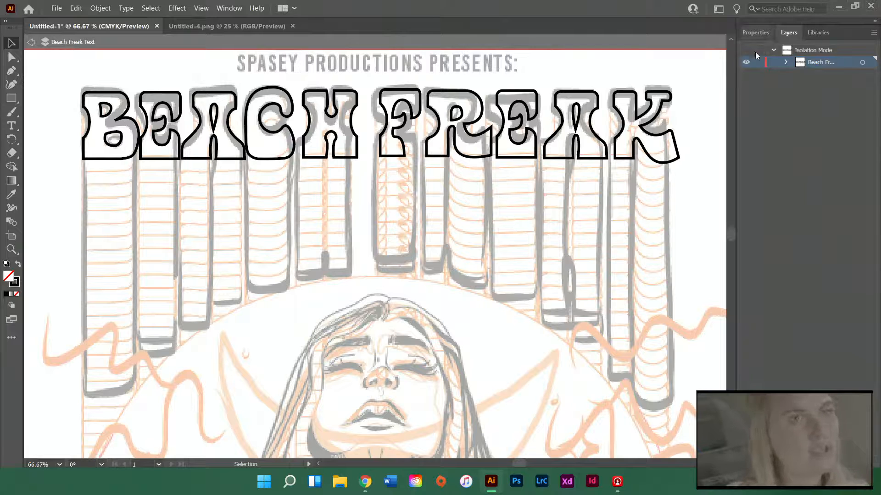
Exit isolation of the text layer and enter isolation mode for Layer 3 instead
double_click(694, 149)
click(804, 50)
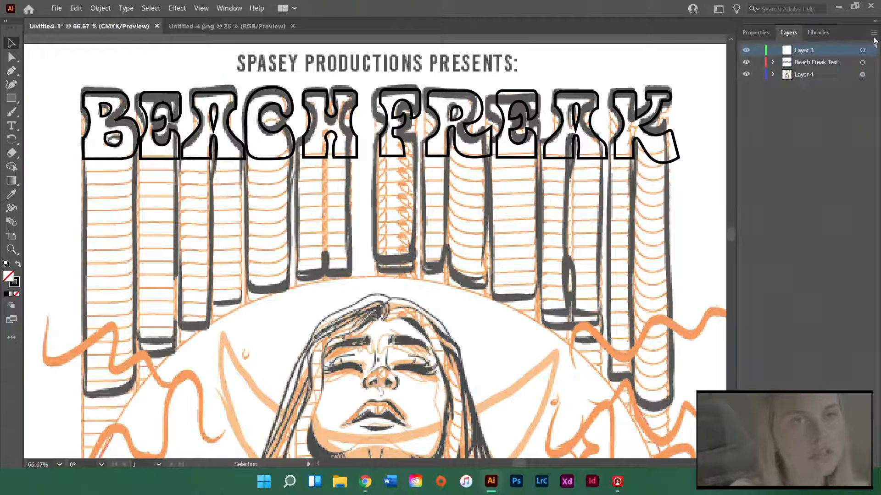
click(874, 33)
click(788, 130)
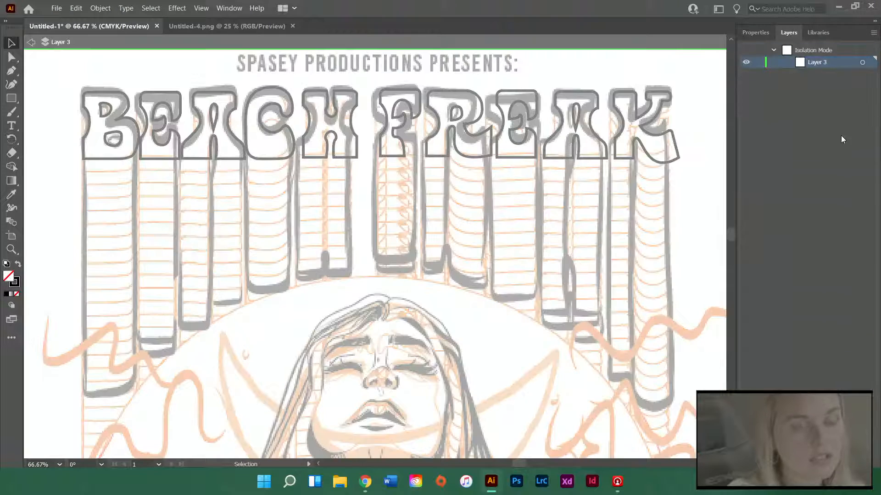
With the Pen tool, trace the sketched hair on Layer 3 from the forehead parting over the crown to the left temple
scroll(374, 246, down, 5)
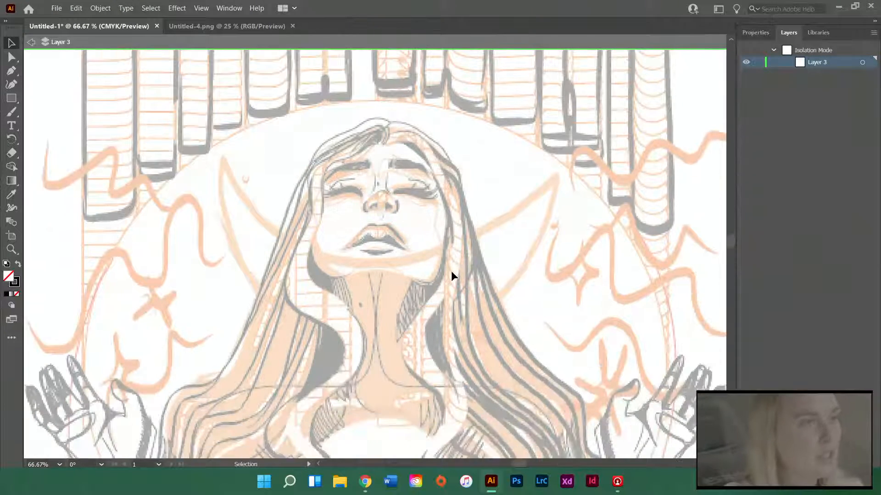
scroll(383, 133, up, 3)
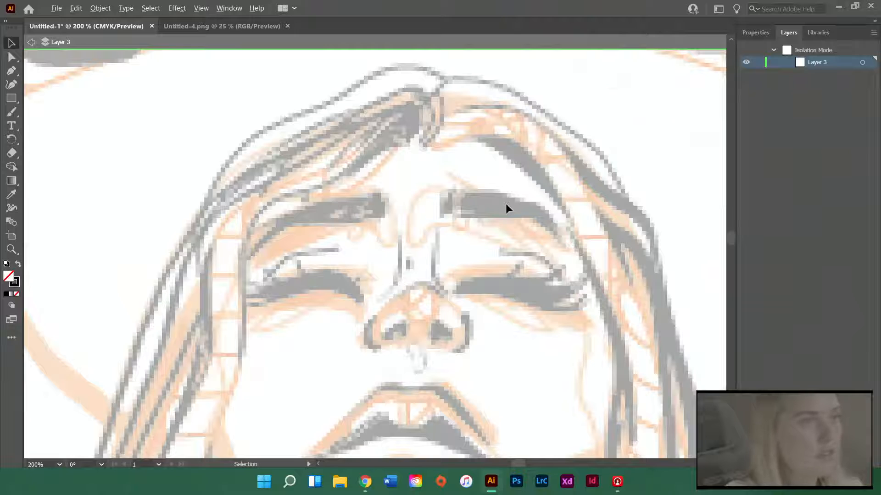
scroll(507, 208, down, 2)
scroll(555, 229, up, 1)
scroll(562, 228, down, 1)
scroll(549, 224, up, 2)
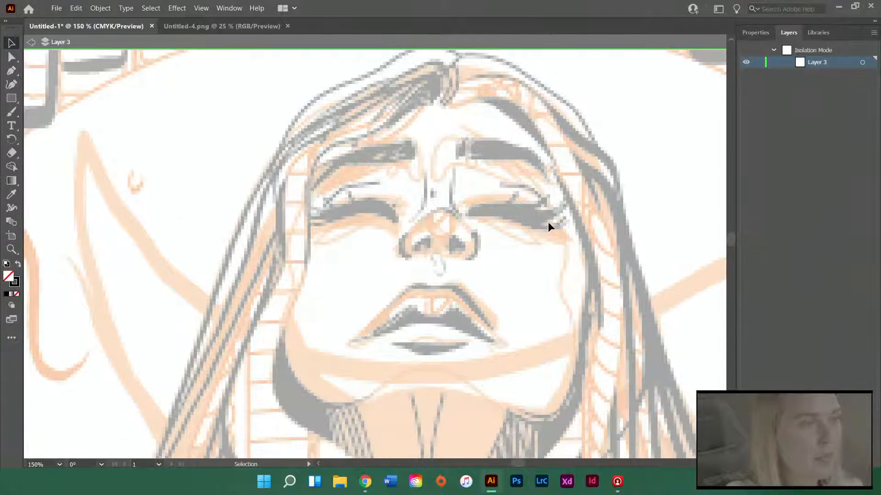
scroll(558, 225, right, 2)
scroll(368, 185, up, 1)
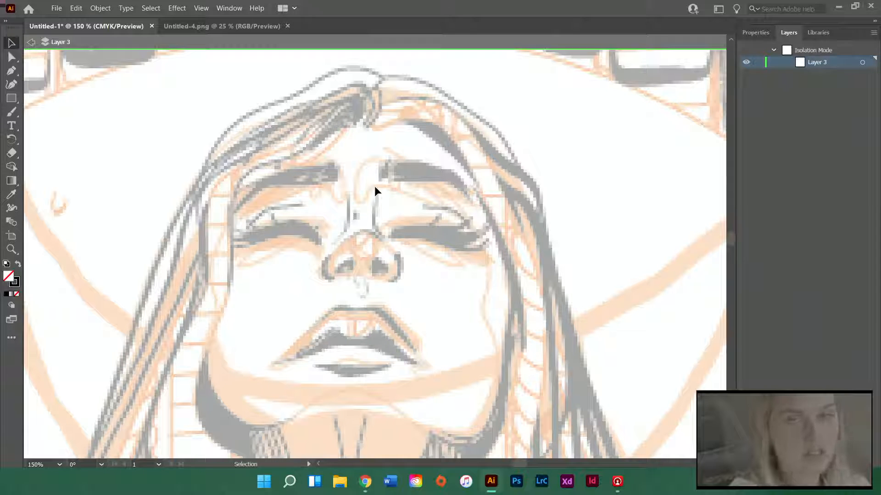
key(p)
scroll(369, 147, up, 1)
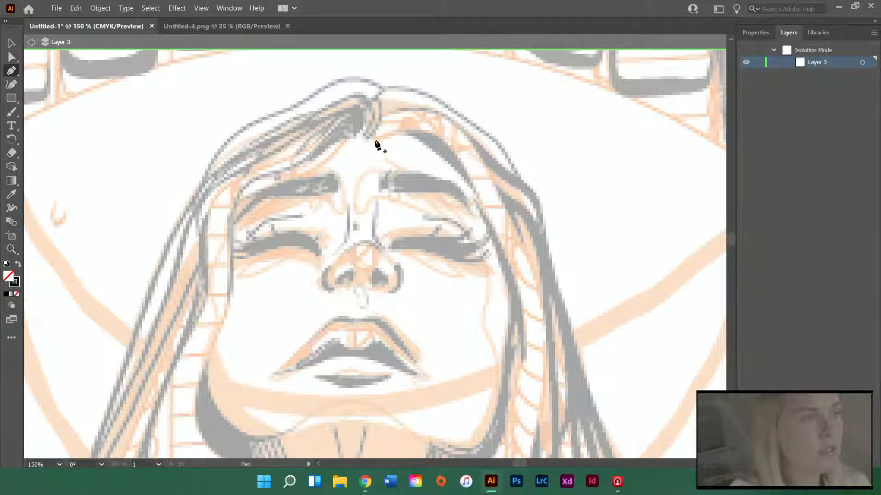
drag(365, 137, 376, 123)
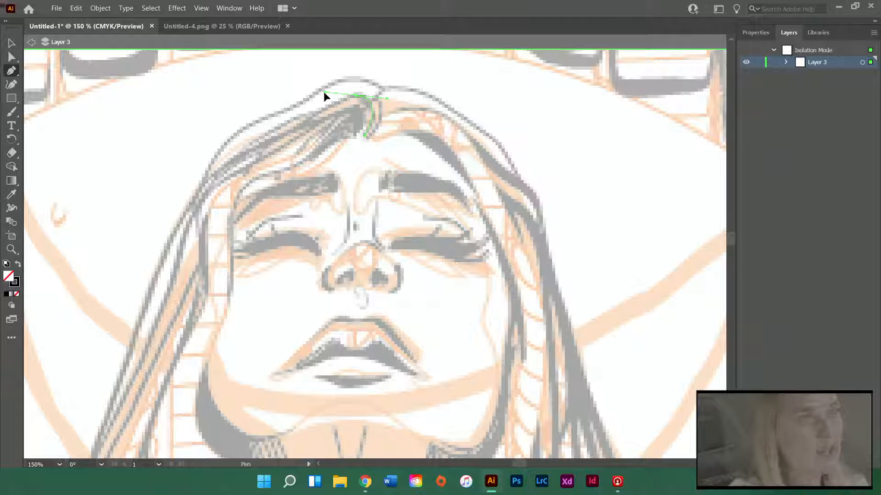
drag(324, 92, 324, 93)
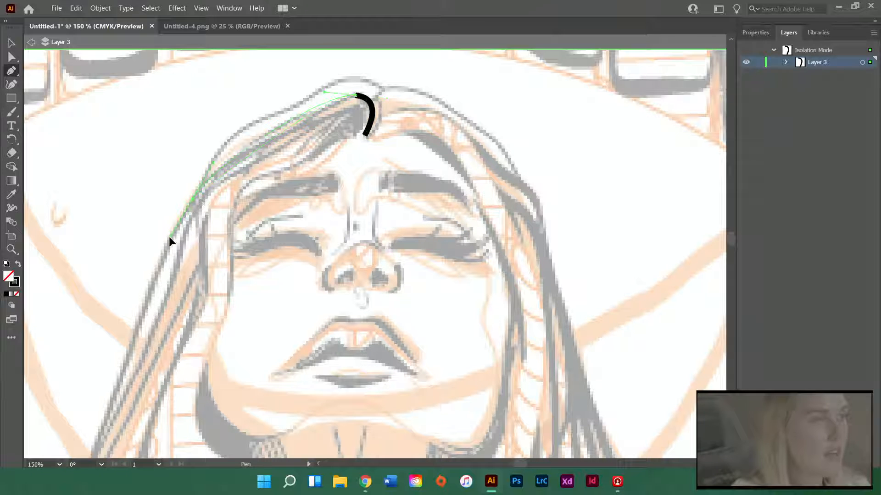
drag(169, 236, 166, 239)
Extend the pen path down the outer left edge of the hair to just above the shoulder
scroll(146, 315, down, 1)
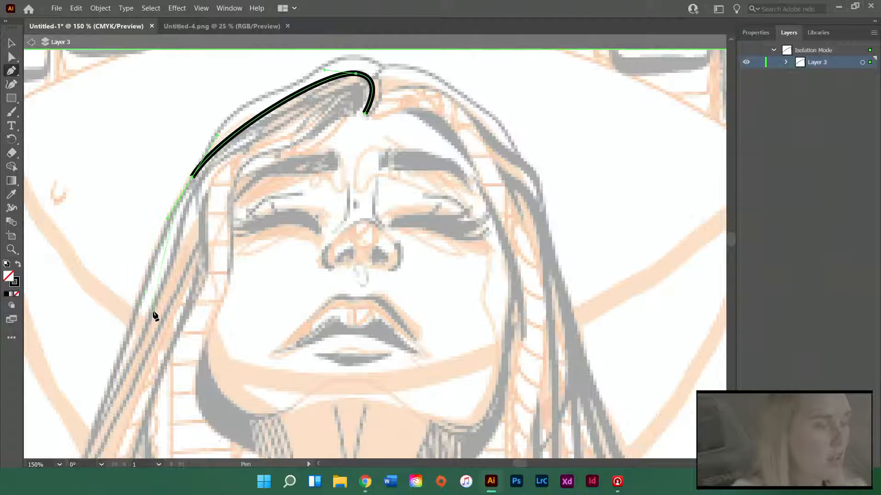
scroll(154, 316, down, 2)
scroll(143, 319, down, 6)
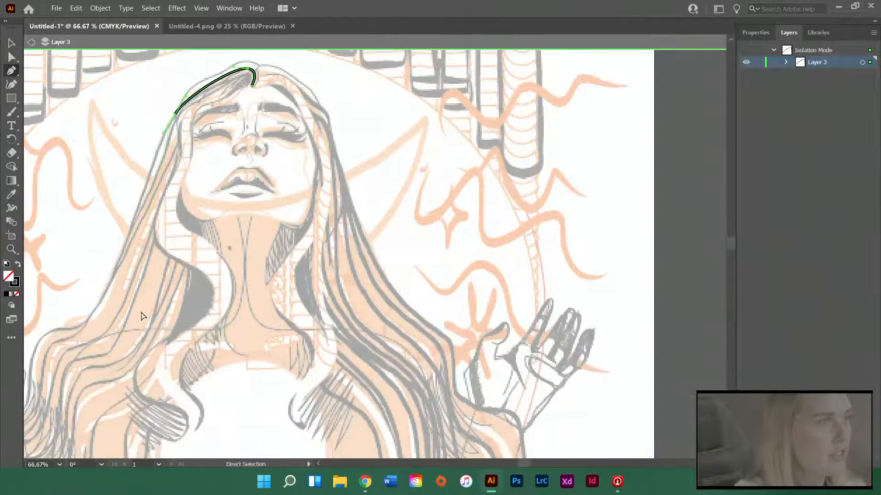
scroll(143, 316, left, 3)
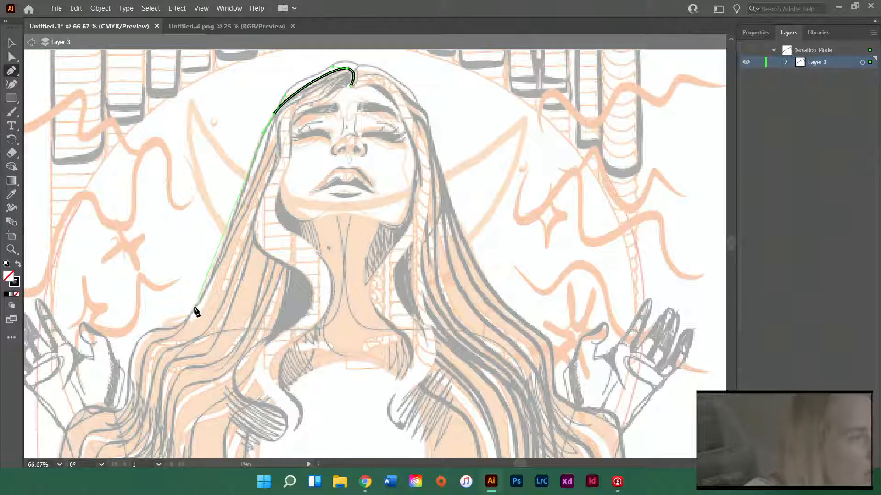
drag(195, 308, 176, 326)
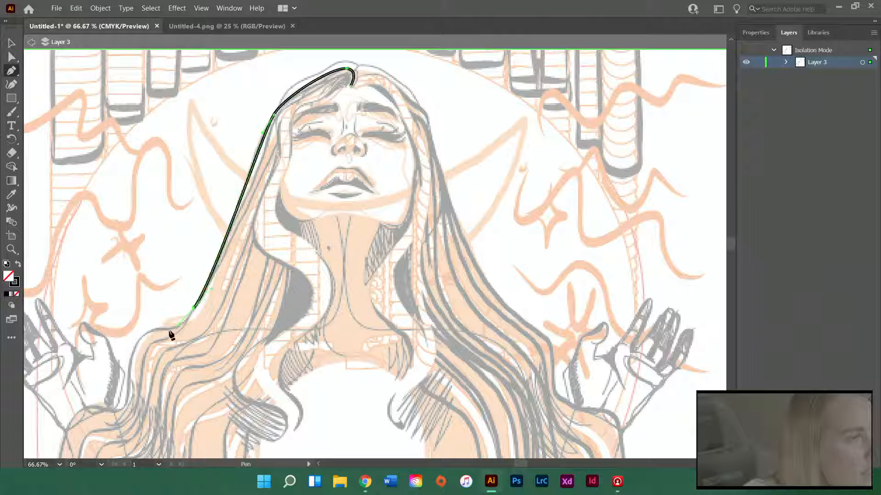
Continue the path around the bend where the left hair edge flattens out onto the shoulder
scroll(169, 333, up, 2)
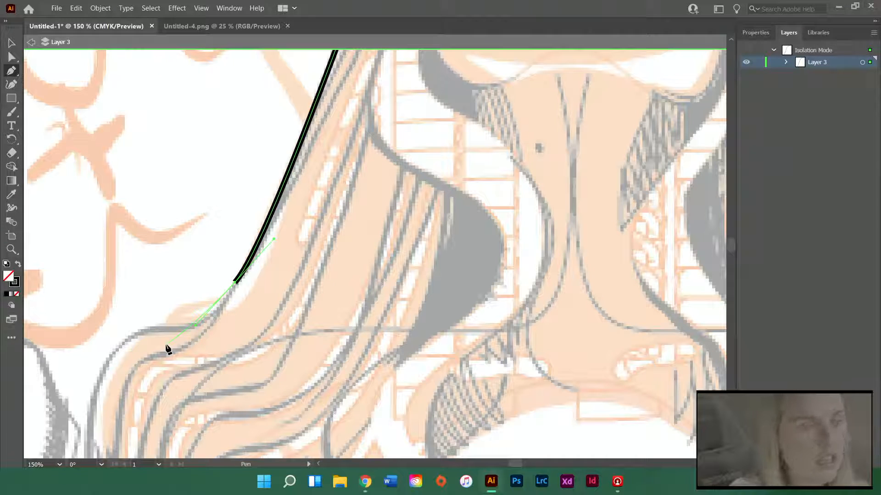
scroll(177, 332, down, 4)
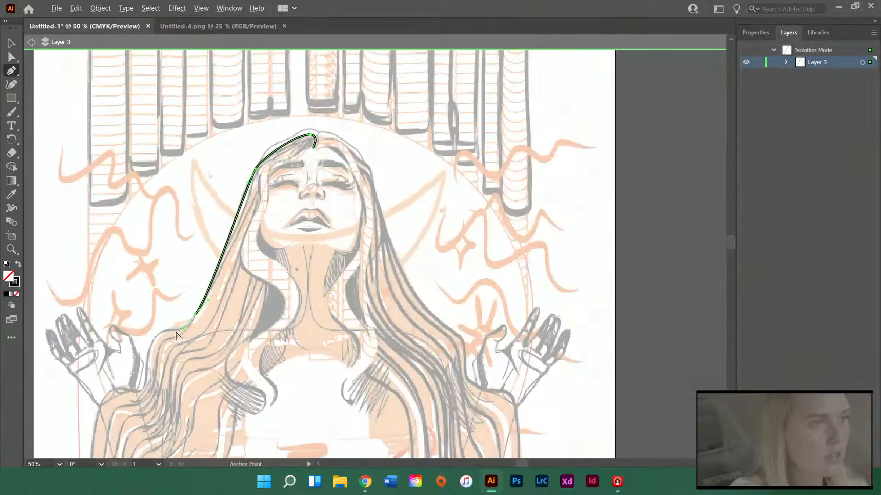
scroll(176, 335, up, 2)
scroll(176, 336, left, 3)
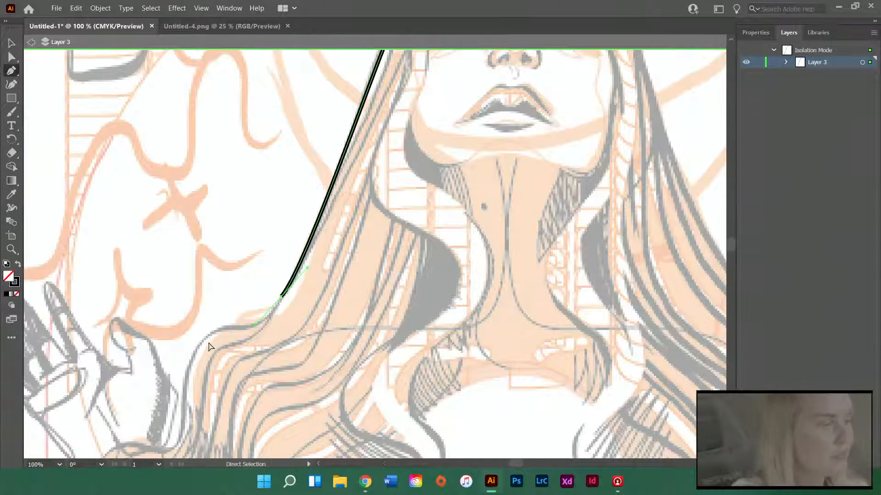
scroll(208, 346, left, 1)
scroll(248, 367, right, 2)
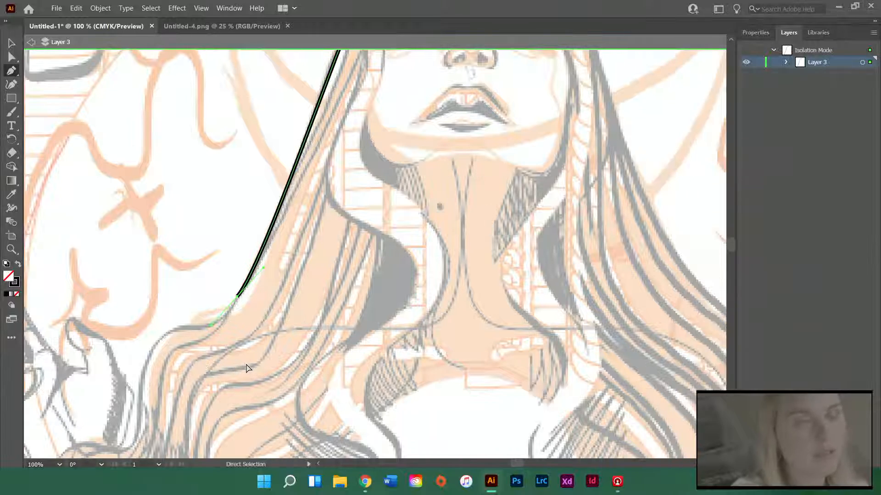
scroll(248, 367, left, 2)
scroll(248, 367, right, 2)
scroll(257, 357, left, 1)
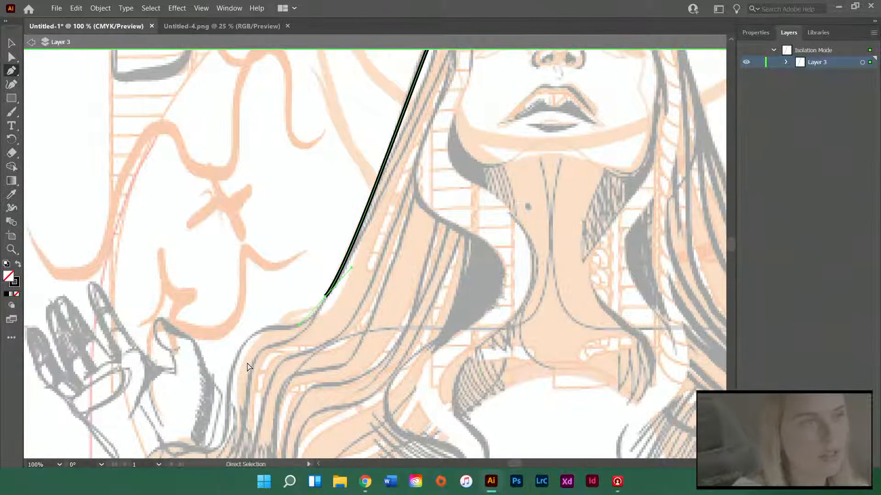
scroll(265, 344, up, 2)
scroll(266, 339, up, 1)
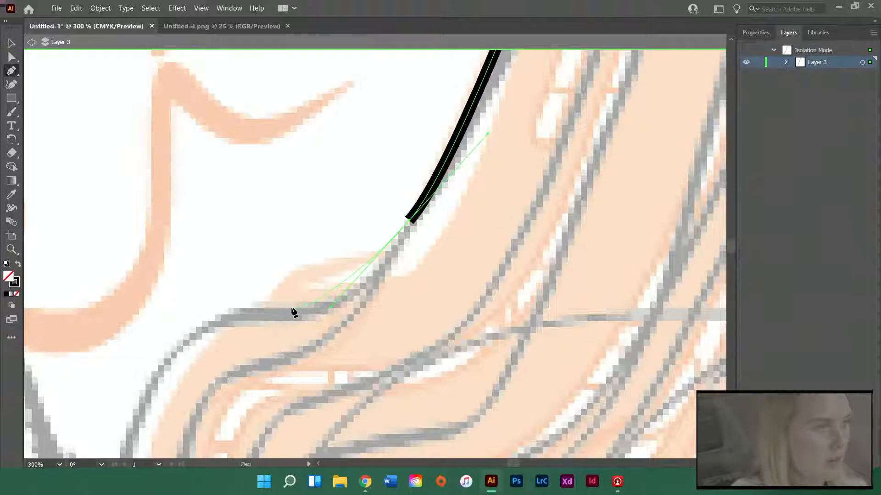
click(210, 315)
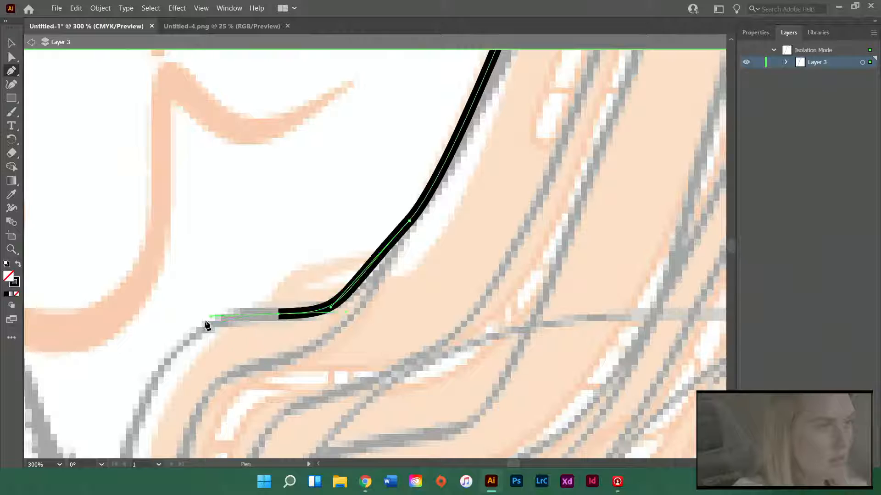
Curve the path down over the left shoulder hair and inward beneath the thumb to the wrist of the raised hand
scroll(161, 364, down, 4)
scroll(181, 353, down, 3)
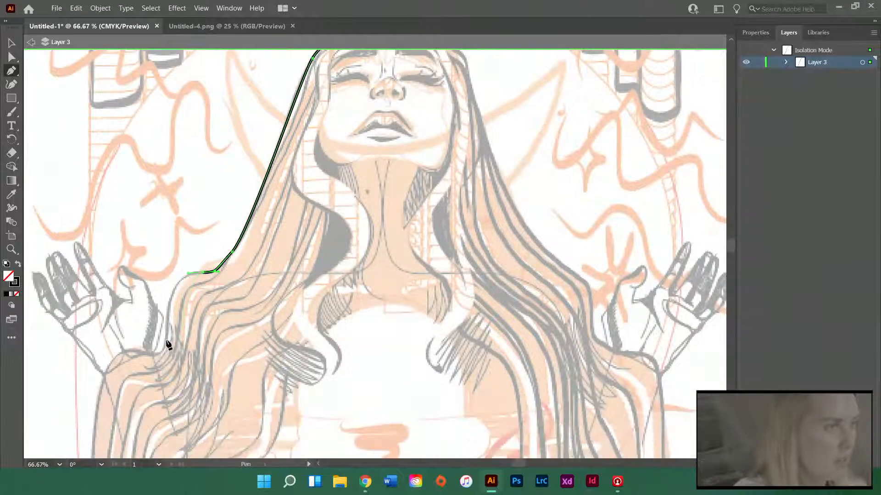
scroll(174, 355, left, 5)
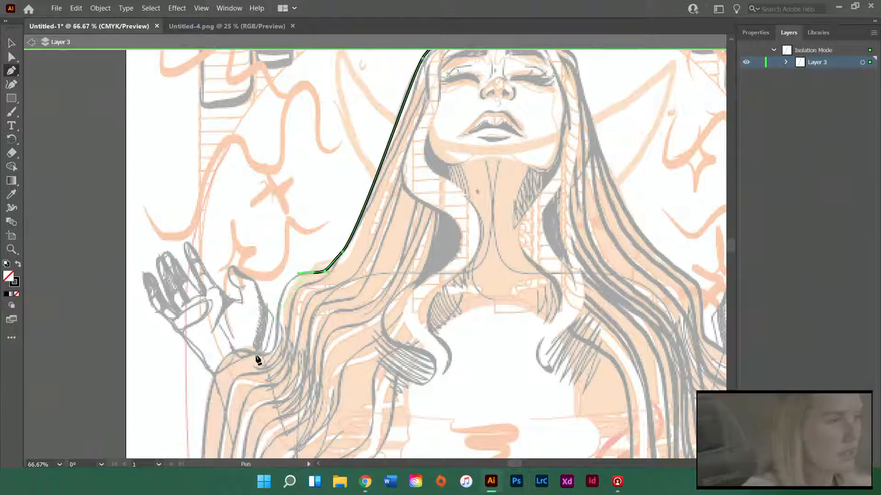
scroll(257, 360, up, 2)
drag(299, 284, 306, 381)
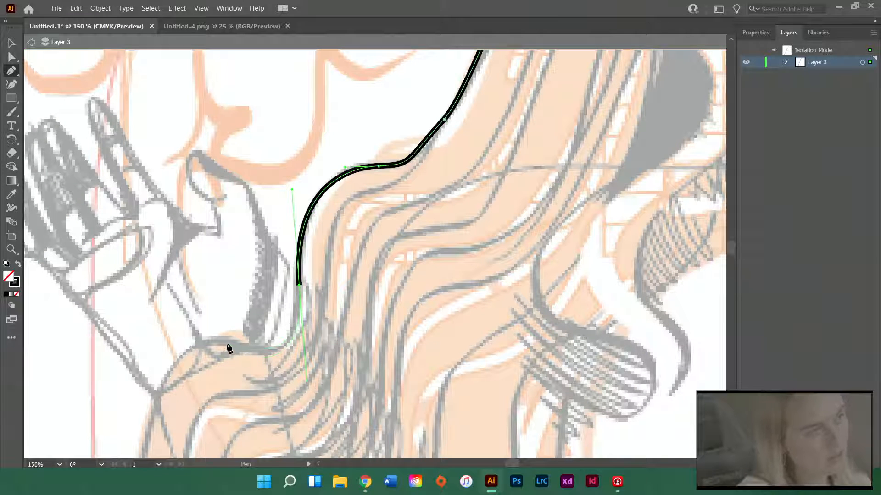
drag(225, 341, 205, 342)
Carry the path around the wrist and down the outermost left hair strand to just below the artboard's bottom edge
scroll(208, 364, down, 4)
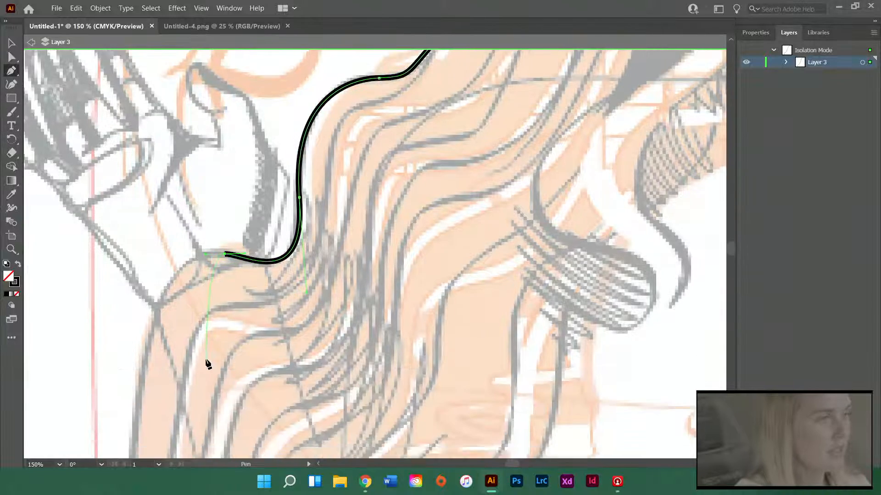
scroll(207, 364, down, 3)
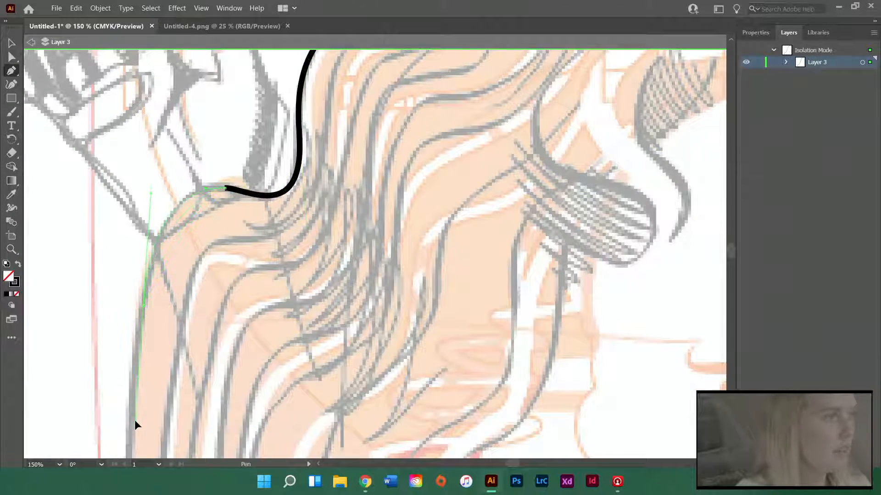
drag(135, 420, 134, 423)
scroll(303, 291, down, 6)
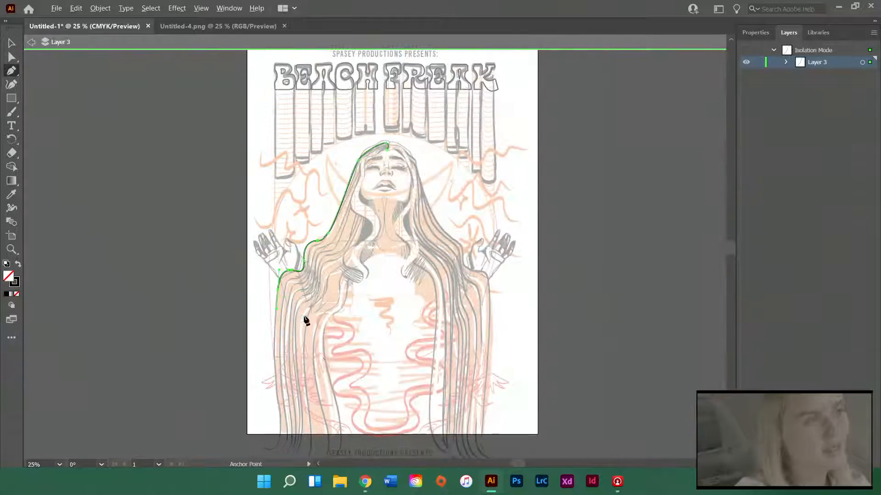
scroll(306, 320, up, 2)
scroll(229, 330, down, 5)
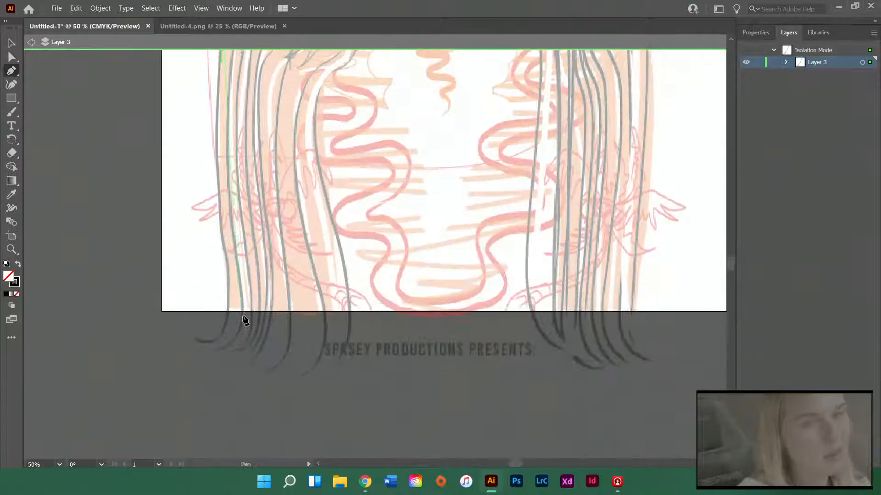
click(224, 323)
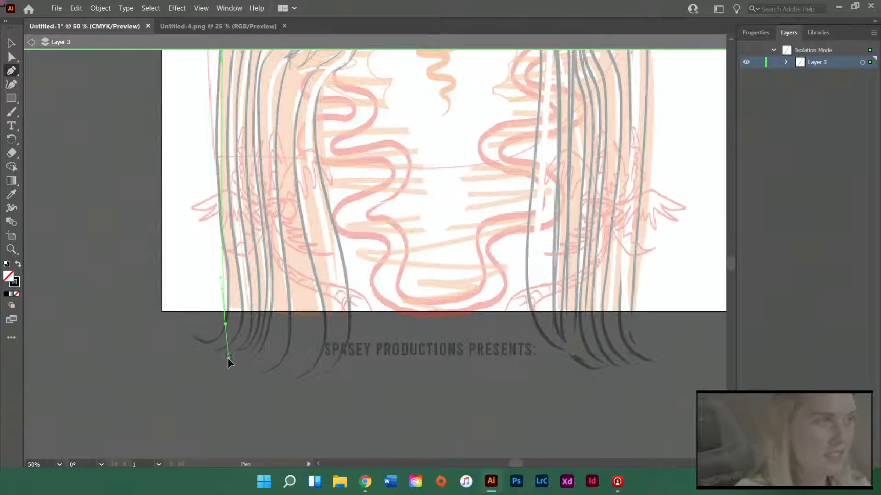
Finish the outer left hair path with a smooth end point just below the artboard's bottom edge and deselect it
drag(227, 358, 250, 441)
scroll(332, 340, up, 4)
key(a)
click(373, 305)
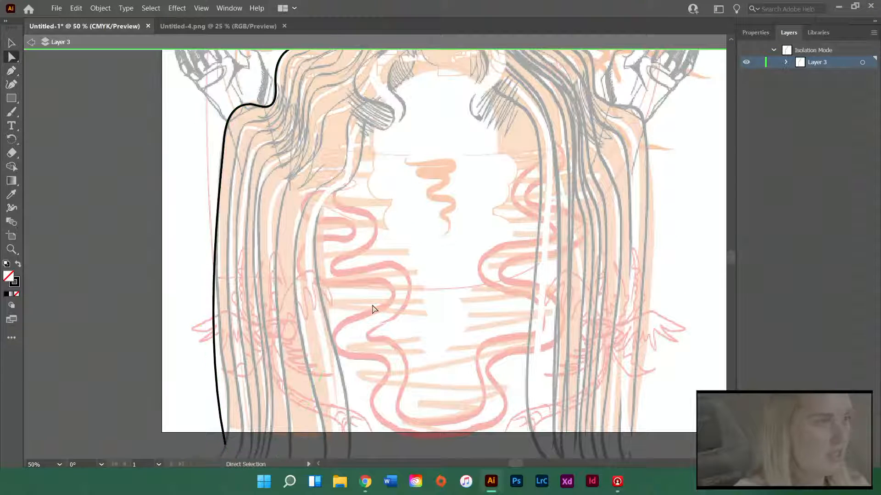
Duplicate the outer left hair path and move the copy inward over the woman's face and inner left hair
scroll(380, 304, down, 1)
scroll(423, 298, right, 2)
scroll(424, 298, up, 2)
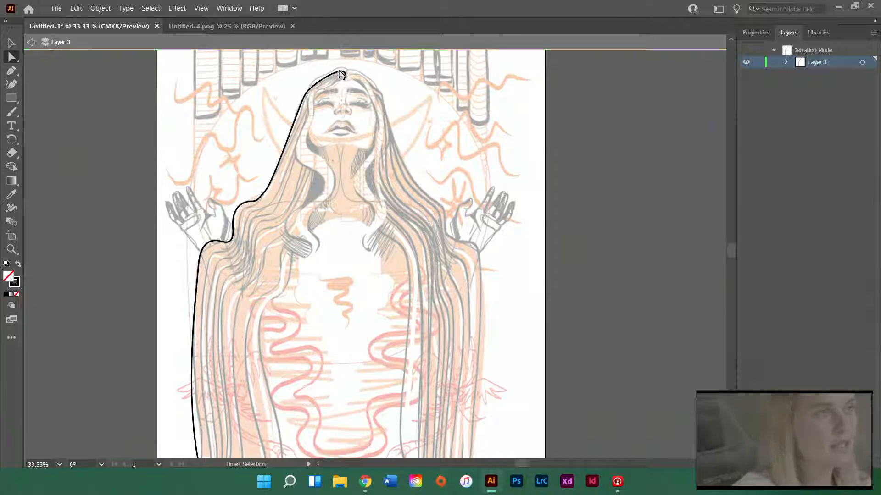
key(v)
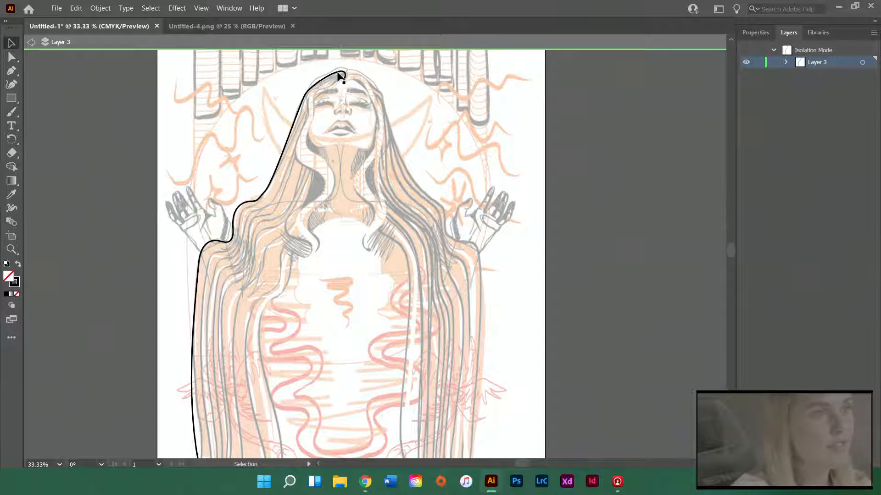
click(12, 44)
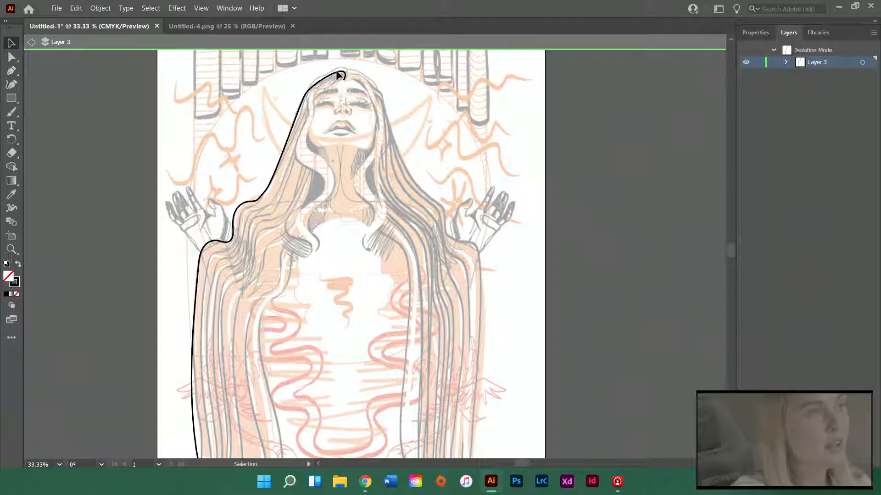
click(338, 73)
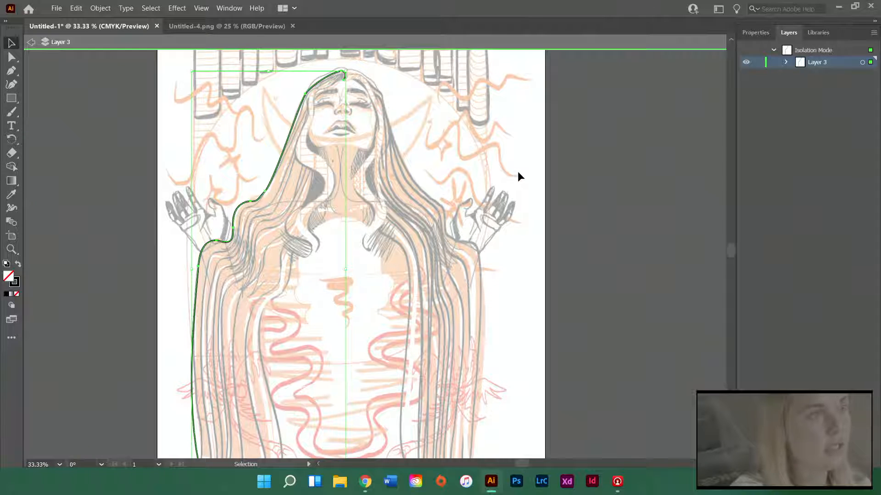
key(ctrl+c)
key(ctrl+v)
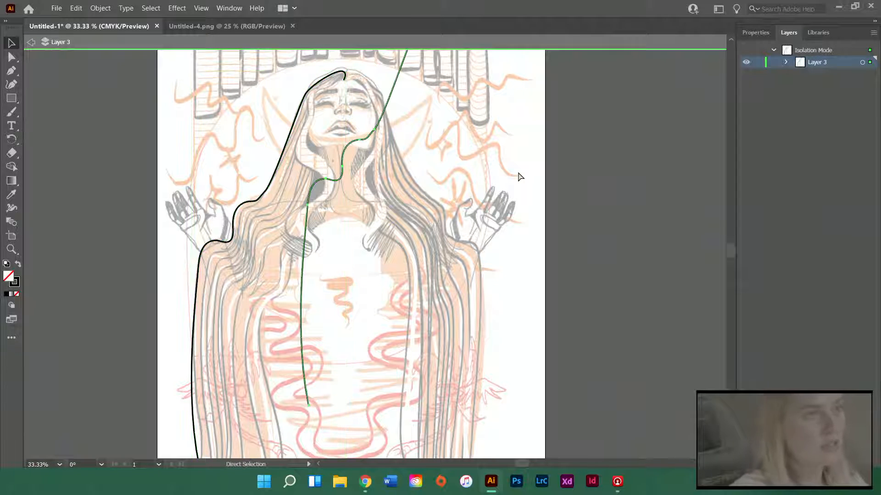
scroll(499, 201, up, 2)
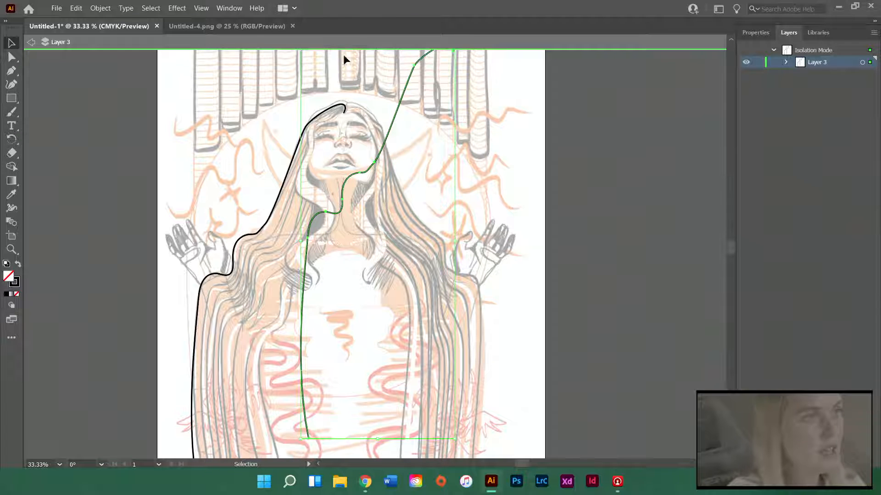
drag(403, 118, 330, 196)
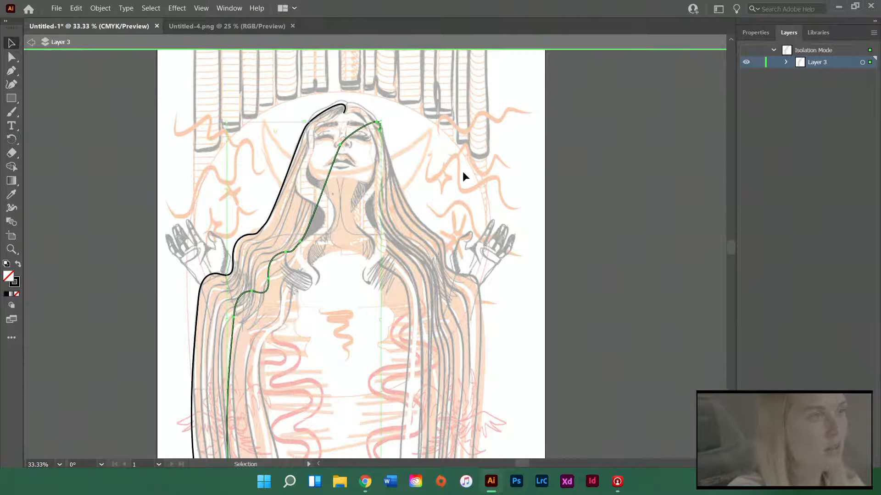
Scale the copied hair path down proportionally and position it just inside the outer left hair line
click(311, 184)
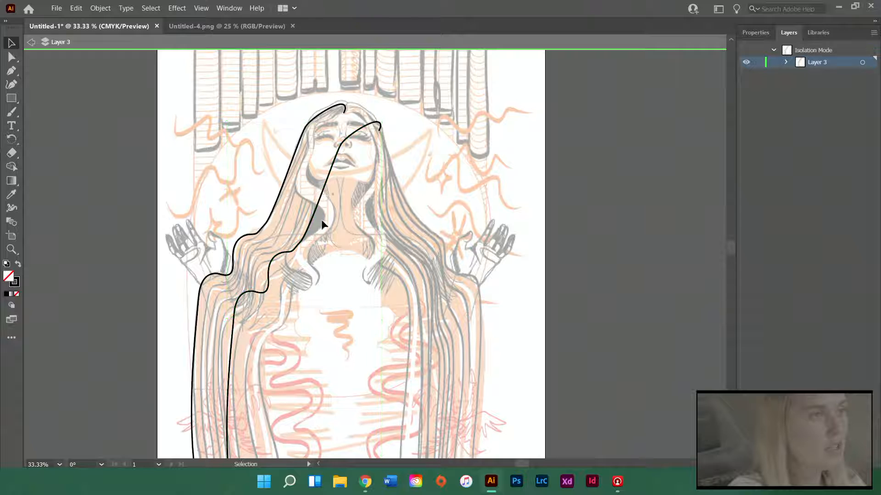
scroll(291, 245, down, 5)
click(282, 177)
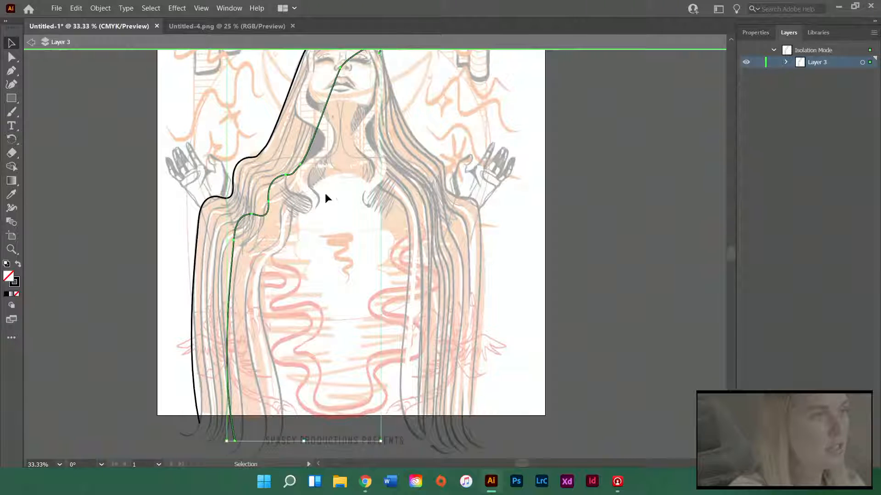
scroll(325, 195, up, 3)
click(355, 130)
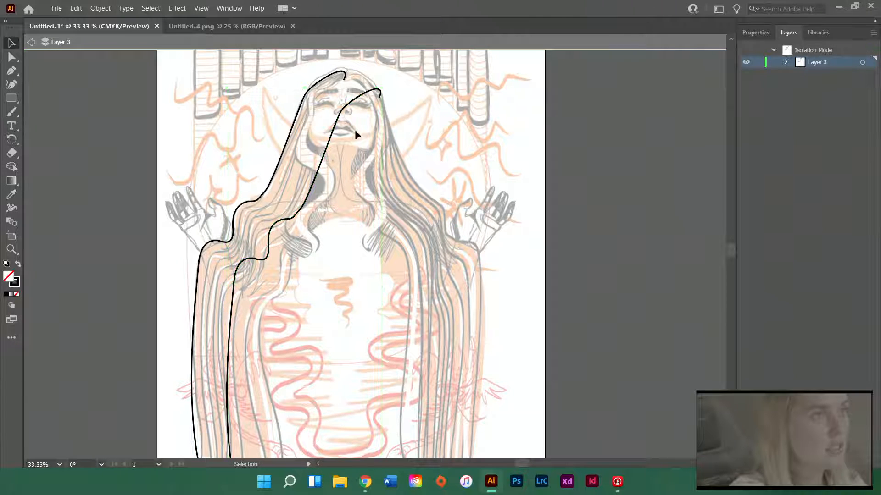
click(381, 96)
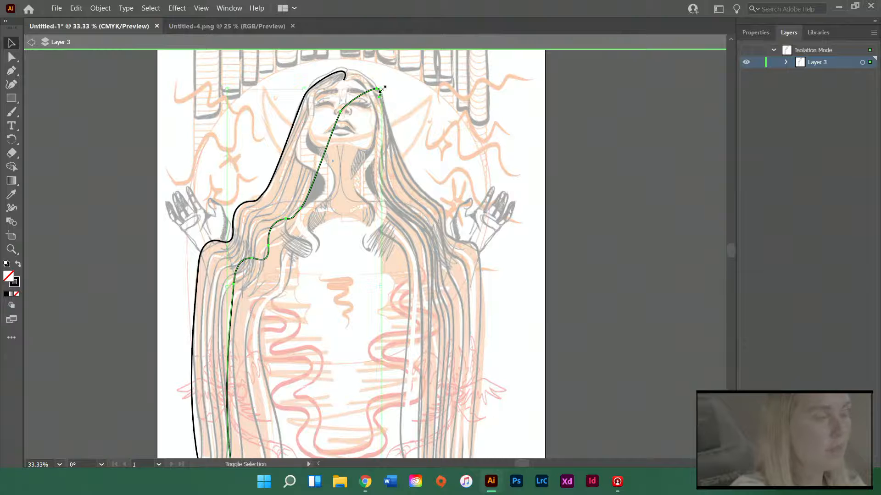
drag(382, 90, 348, 137)
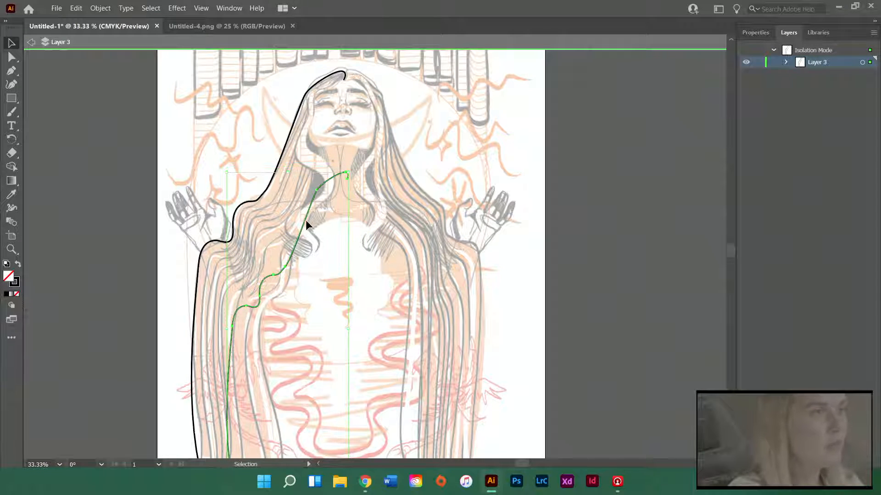
drag(304, 215, 294, 164)
click(391, 240)
scroll(420, 245, down, 5)
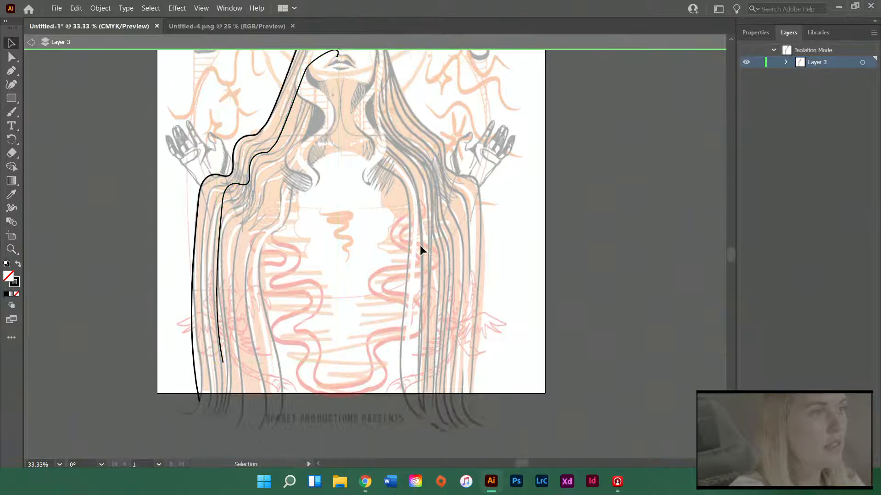
Delete the two uppermost anchor points of the inner left path to remove its curled crown section over the face
scroll(418, 244, up, 6)
scroll(414, 242, up, 2)
click(317, 158)
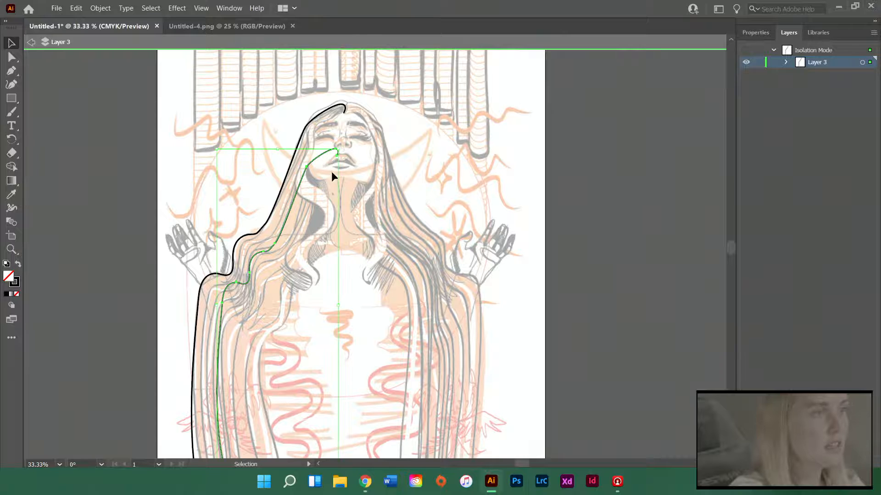
scroll(329, 170, up, 4)
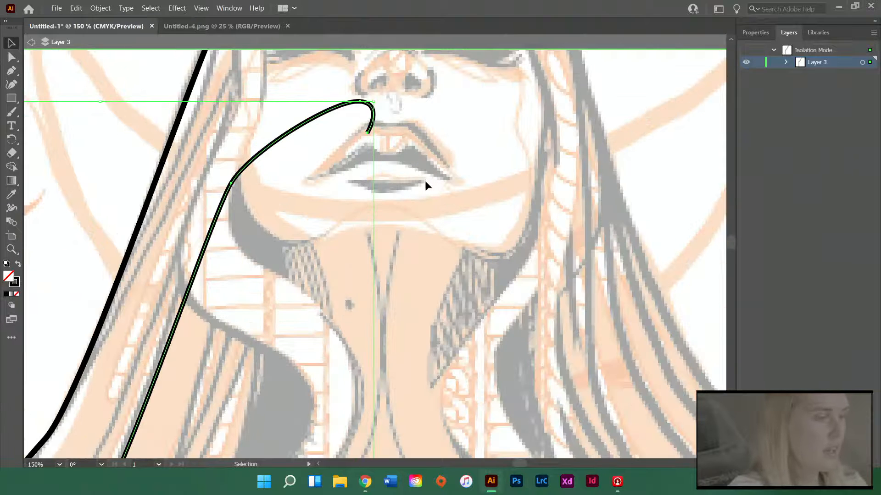
key(a)
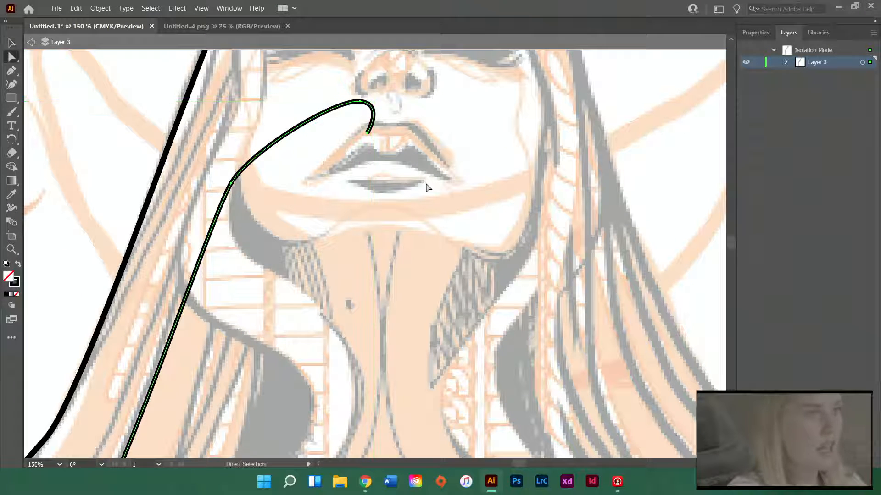
click(367, 133)
key(Delete)
click(360, 102)
key(Delete)
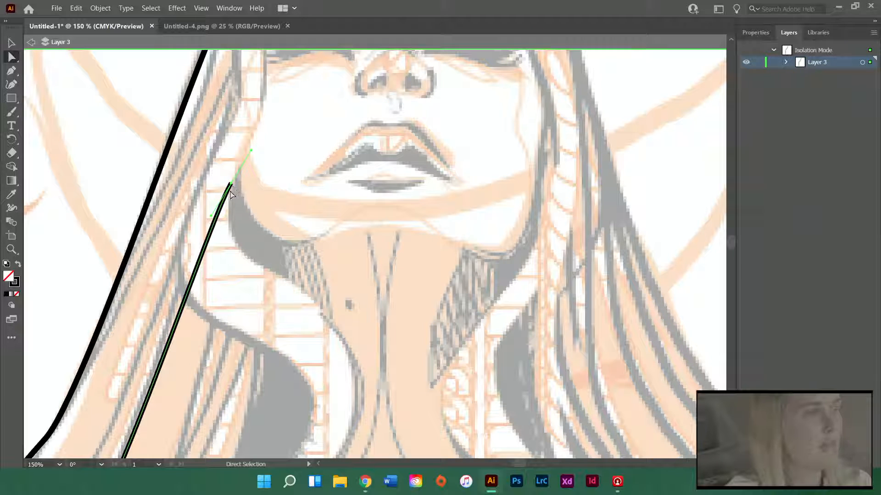
Move the inner left path's top end point down onto the edge of the sketched strand beside the neck
mouse_move(230, 192)
mouse_down()
mouse_move(222, 242)
mouse_move(185, 289)
mouse_up()
scroll(274, 258, down, 3)
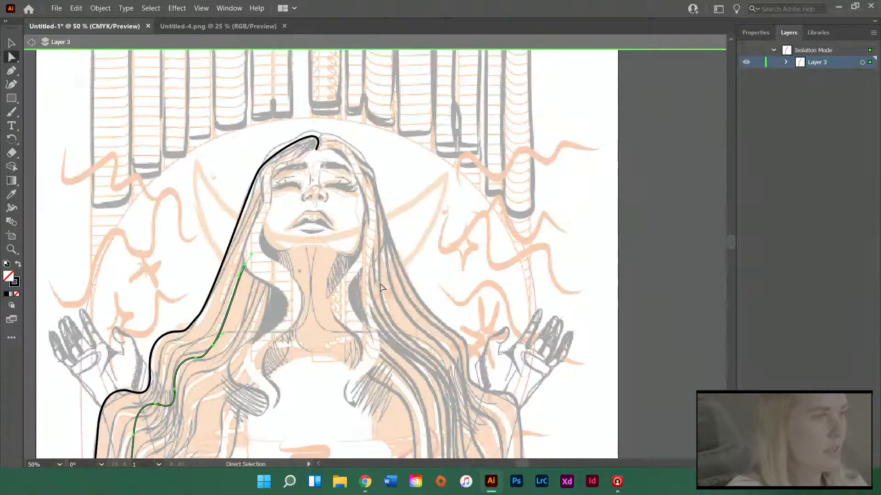
click(381, 285)
Select both left hair paths without the outer path's crown curl and paste a copy of them
scroll(383, 276, down, 6)
scroll(384, 255, down, 2)
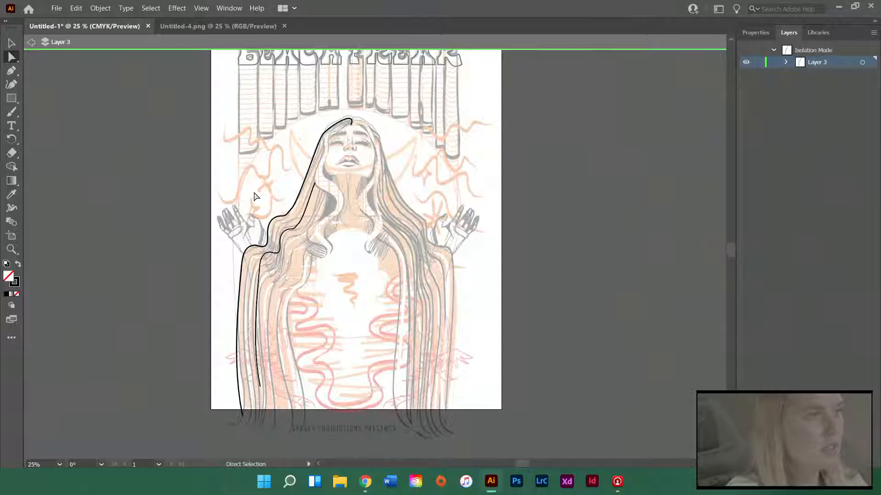
drag(256, 196, 298, 275)
key(v)
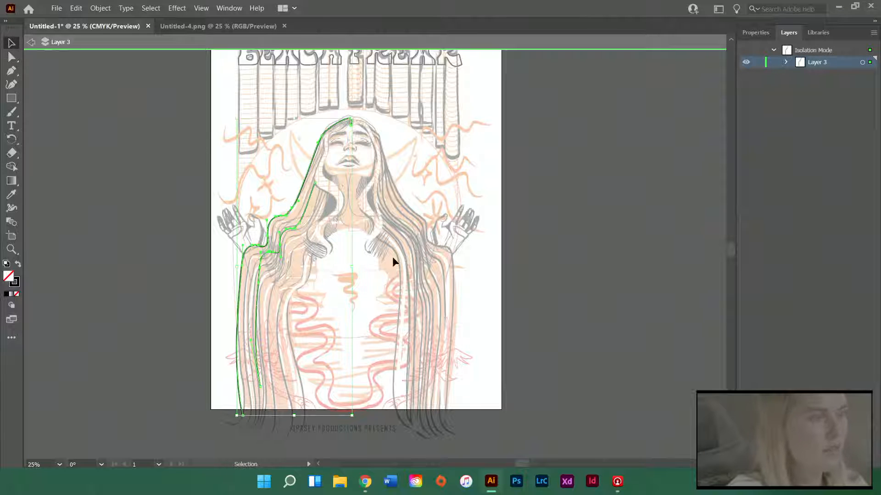
scroll(392, 262, right, 3)
scroll(236, 240, down, 2)
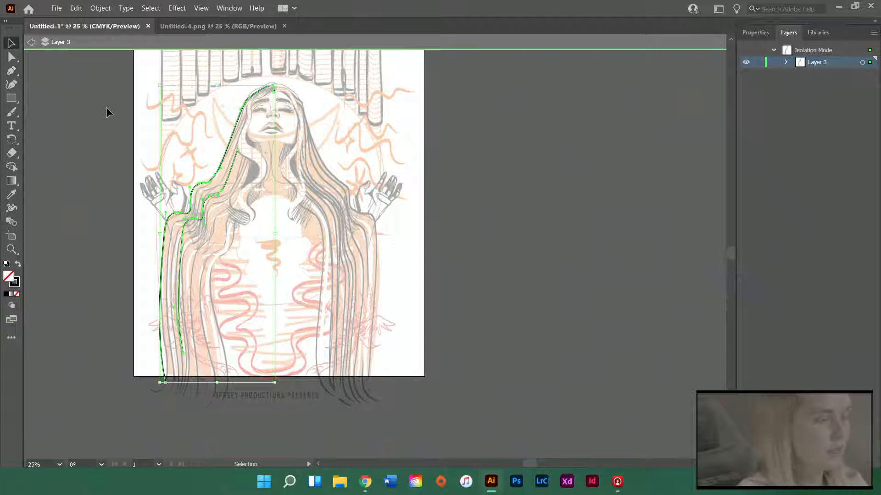
key(ctrl+v)
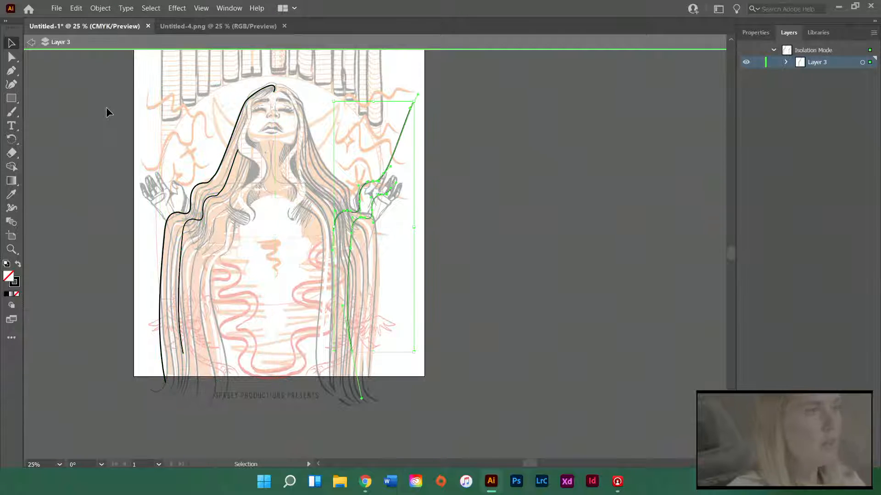
scroll(528, 94, up, 1)
Reflect the pasted hair paths across the vertical axis and align them with the right side of the sketched hair
click(100, 7)
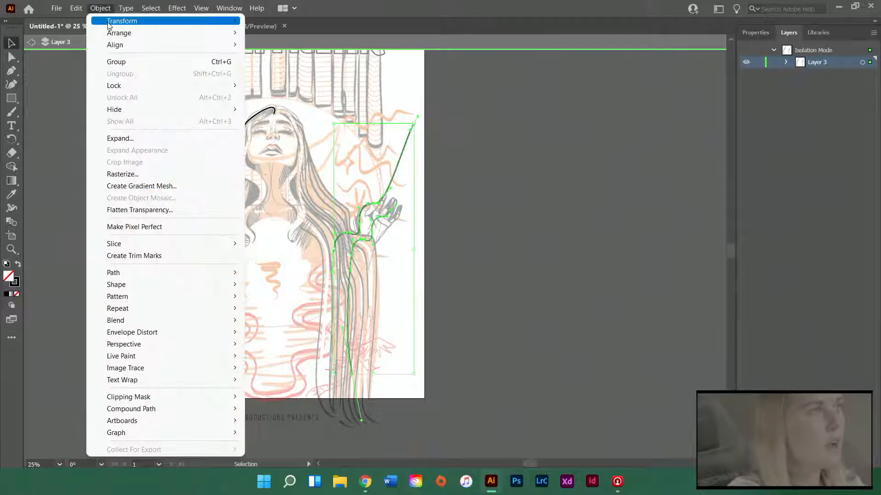
mouse_move(211, 21)
click(276, 62)
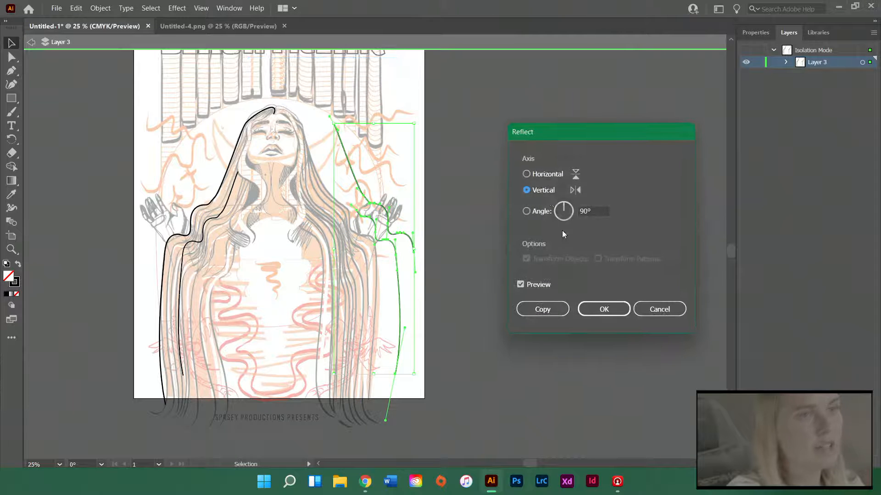
click(604, 309)
drag(383, 238, 347, 232)
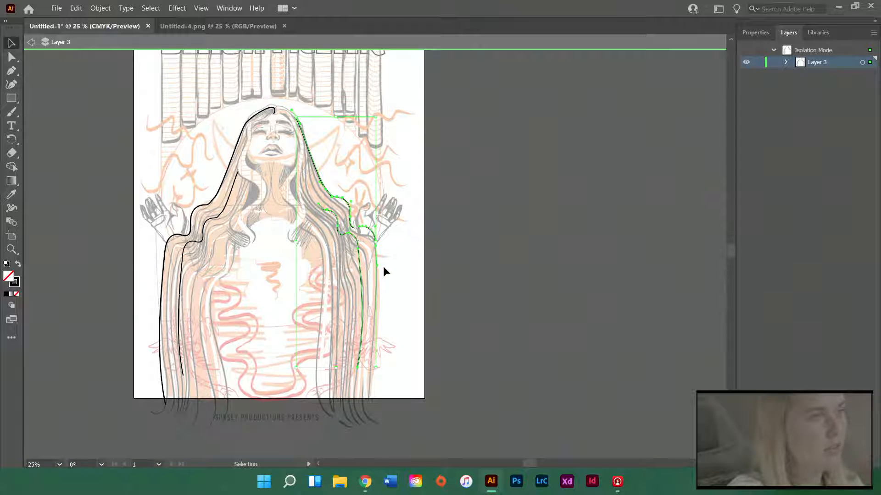
click(260, 256)
Move the outer right path's top end point down onto the hair's outer edge beside the right eye
scroll(212, 148, up, 1)
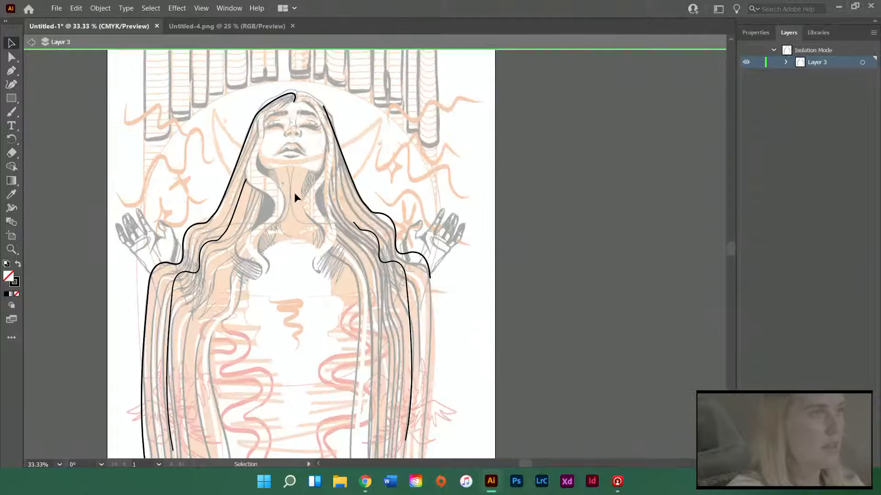
scroll(295, 176, up, 1)
scroll(301, 158, up, 1)
scroll(328, 151, up, 1)
scroll(310, 115, up, 1)
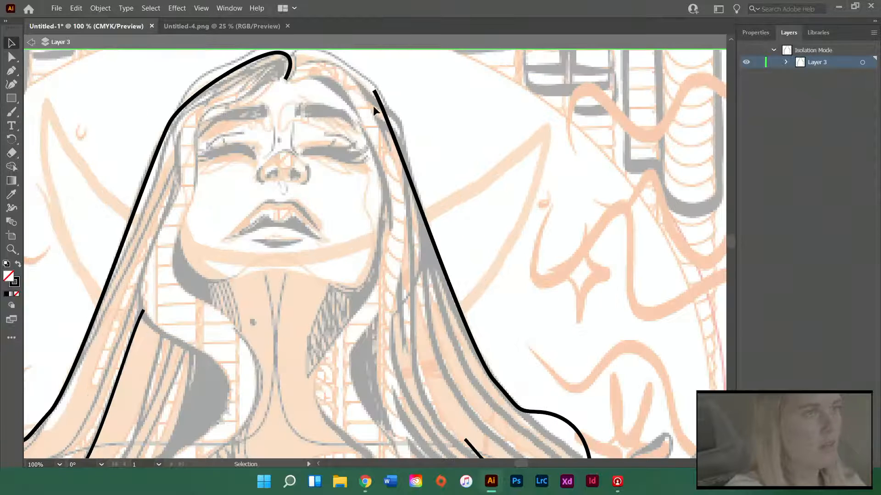
key(a)
click(381, 91)
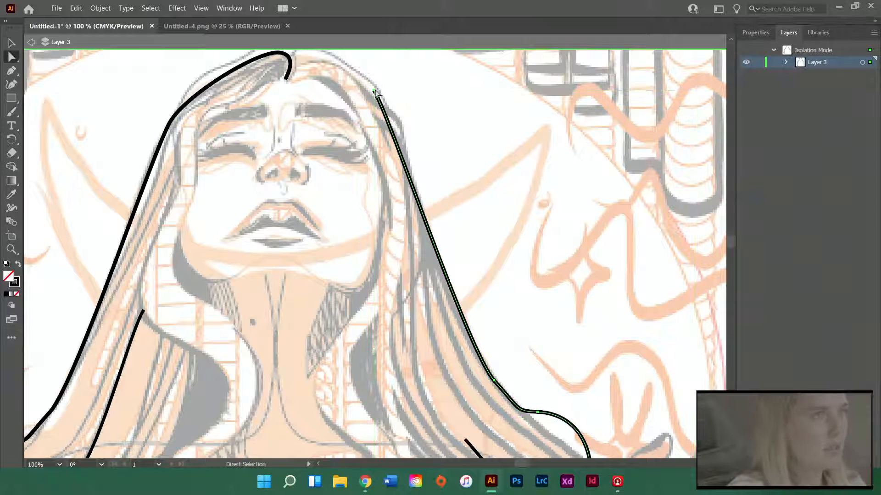
drag(375, 90, 396, 139)
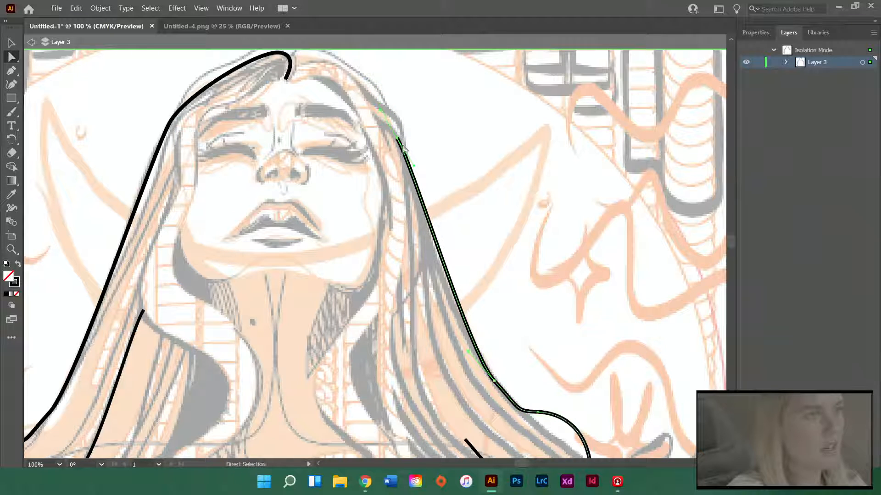
scroll(406, 153, up, 3)
click(406, 153)
Draw a pen path from the hair parting along the left side of the face and jaw onto the neck's left edge
key(p)
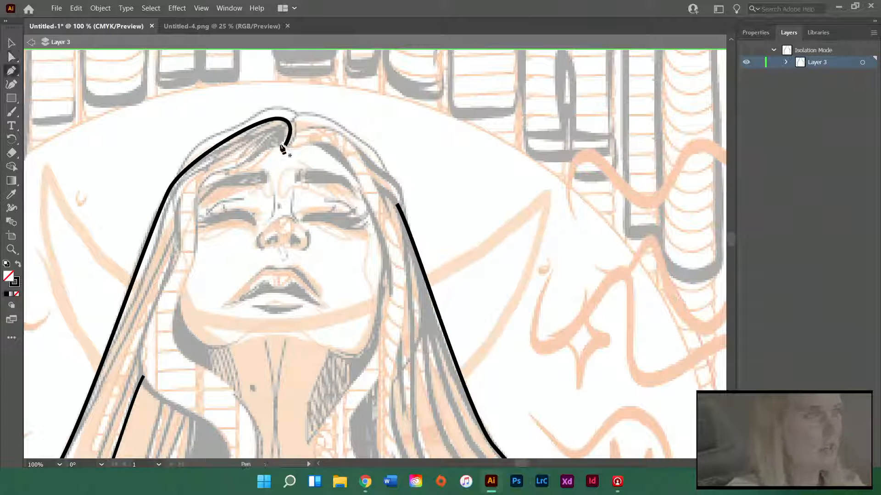
click(278, 147)
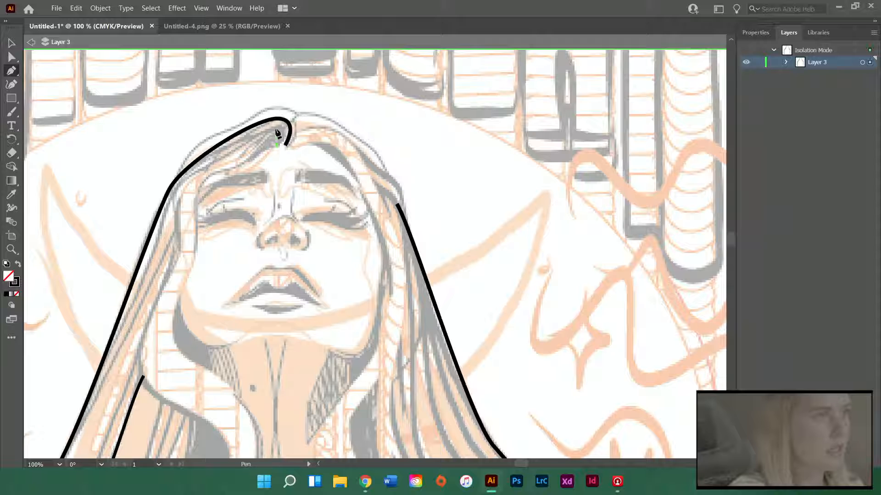
drag(281, 124, 202, 253)
scroll(195, 198, down, 3)
scroll(171, 259, down, 5)
drag(208, 257, 208, 257)
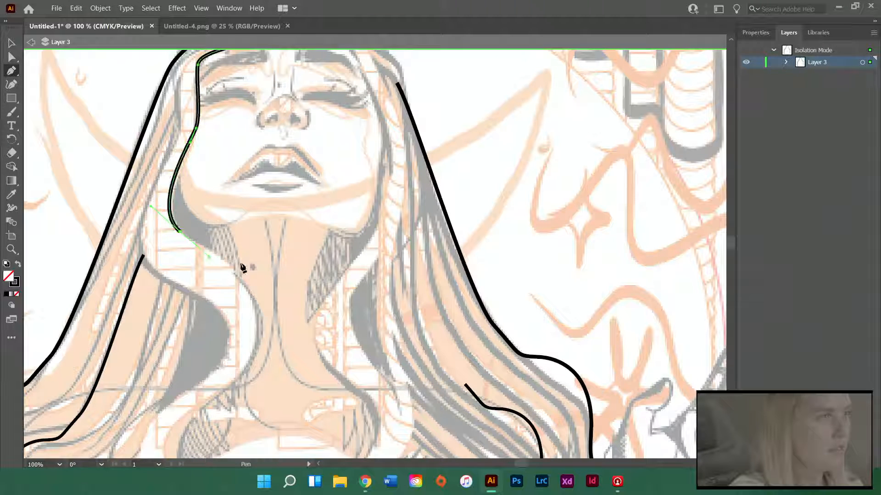
drag(259, 305, 258, 344)
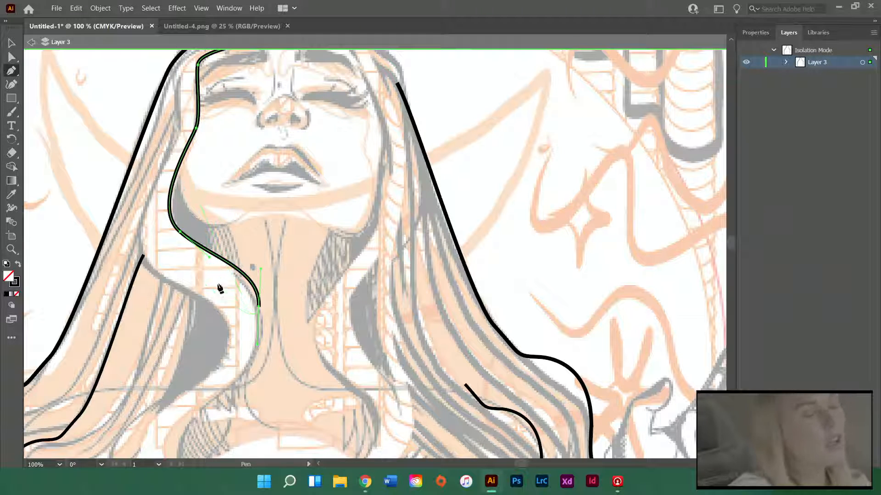
Continue the inner left path down the neck, around the collarbone curve and along the curl beside the chest
scroll(226, 226, down, 3)
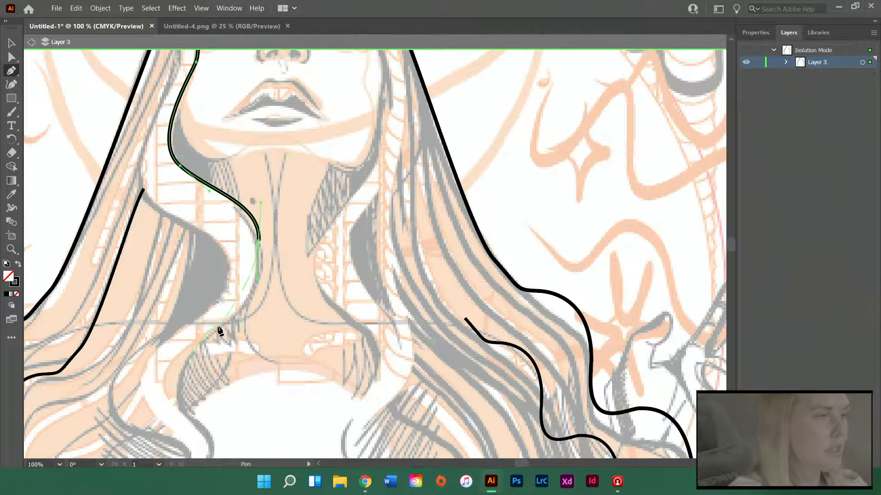
drag(218, 326, 176, 353)
scroll(176, 353, down, 4)
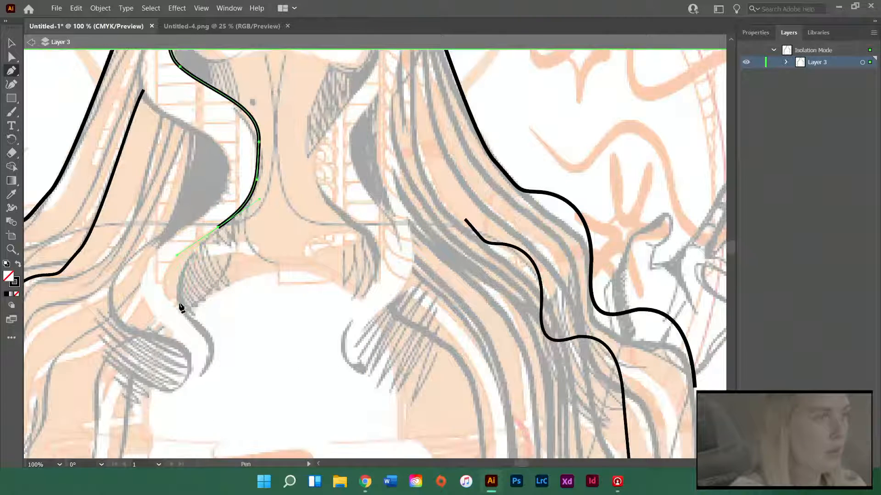
drag(179, 303, 196, 325)
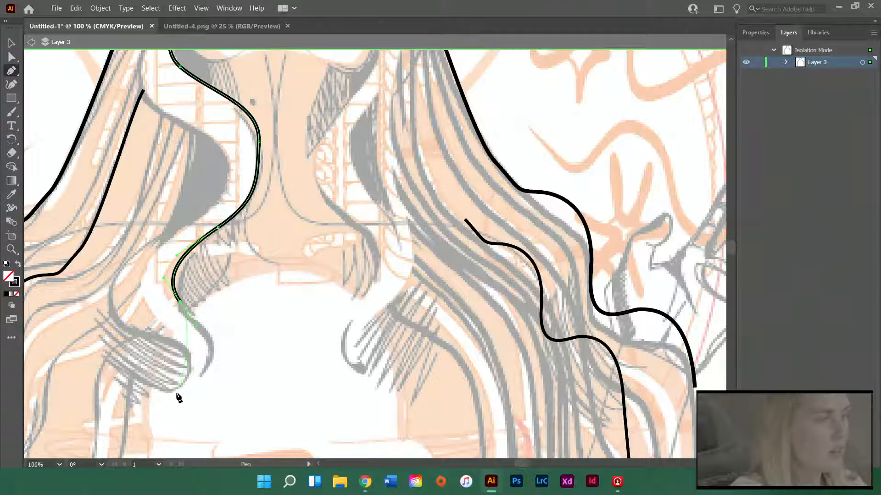
drag(173, 390, 102, 414)
Continue the path down the inner edge of the left hair and end it just below the artboard's bottom edge
scroll(247, 346, down, 5)
scroll(195, 205, up, 4)
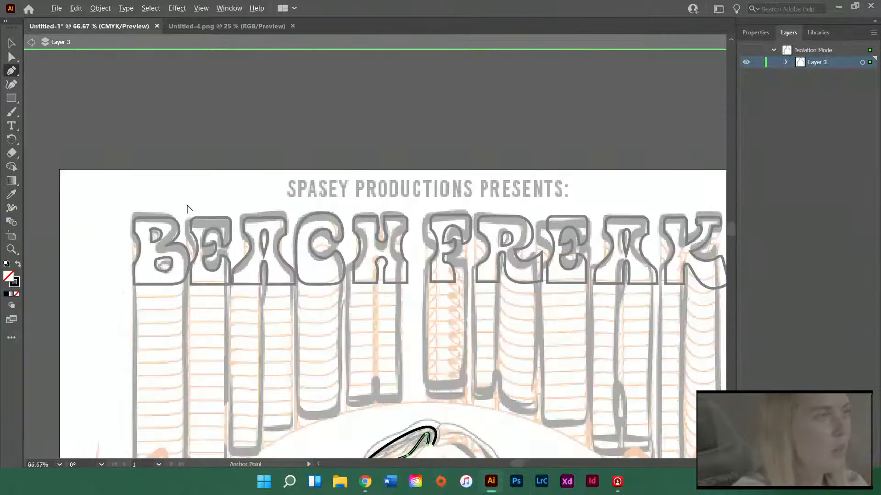
scroll(187, 209, up, 1)
scroll(272, 280, down, 5)
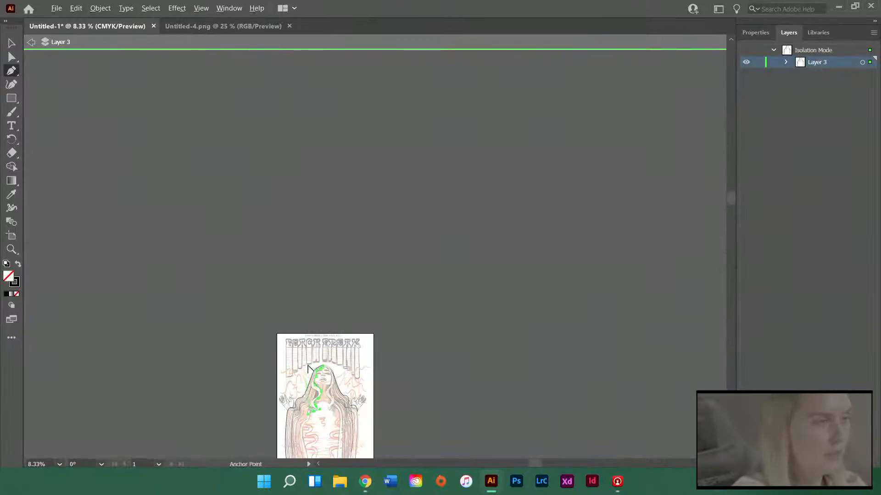
scroll(312, 376, up, 4)
scroll(312, 376, down, 3)
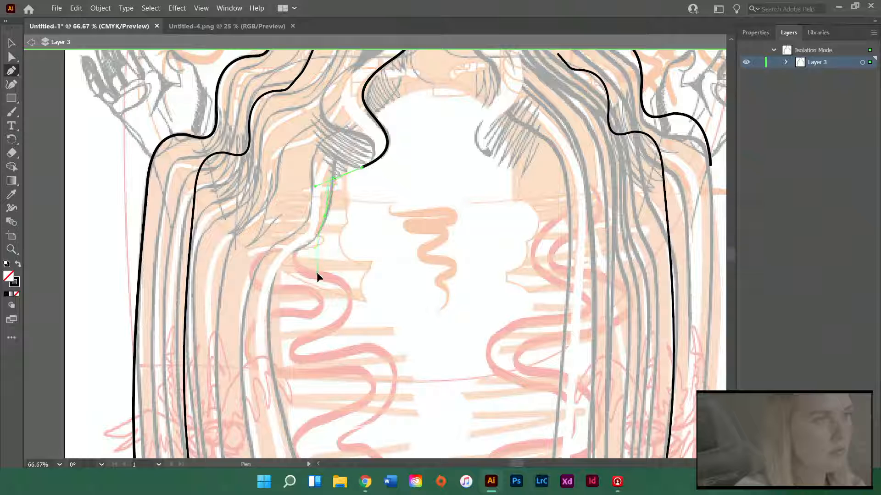
drag(316, 272, 253, 269)
key(ctrl+z)
scroll(276, 348, down, 3)
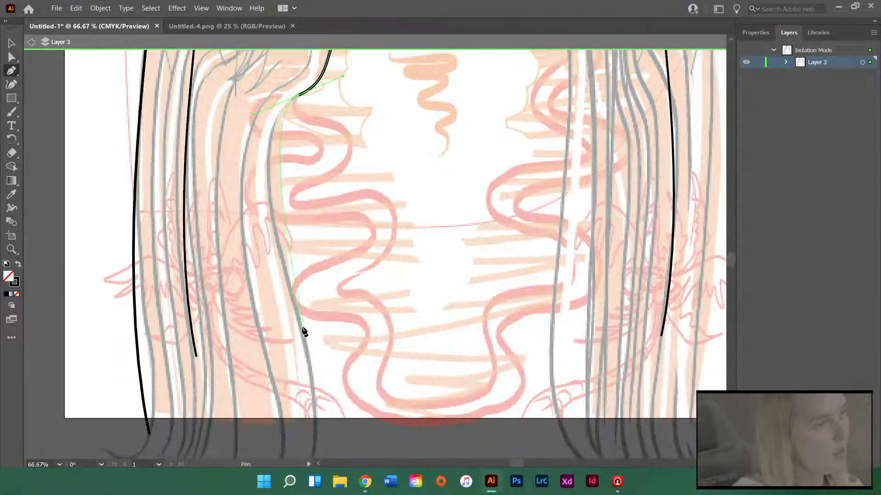
drag(312, 443, 310, 436)
key(a)
click(399, 328)
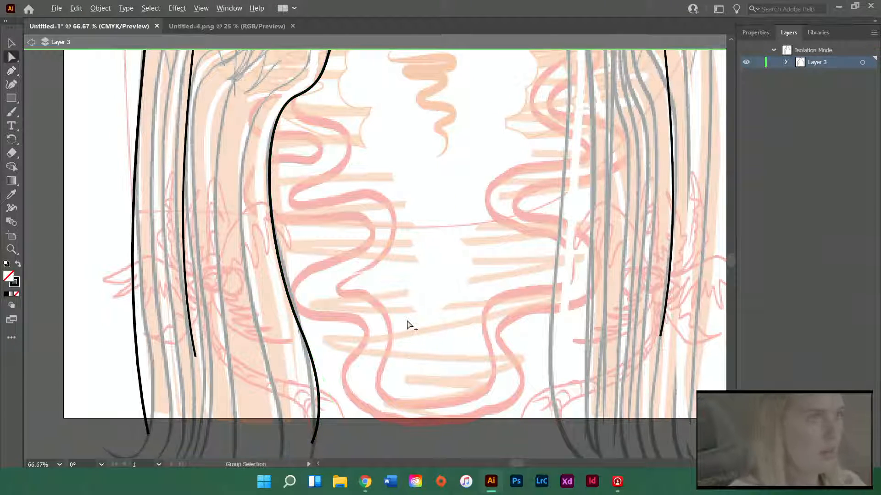
Select the new face-framing path on the left and place a duplicate of it over the right side of the hair
scroll(408, 320, down, 2)
scroll(416, 315, right, 2)
scroll(300, 282, right, 2)
scroll(305, 281, up, 3)
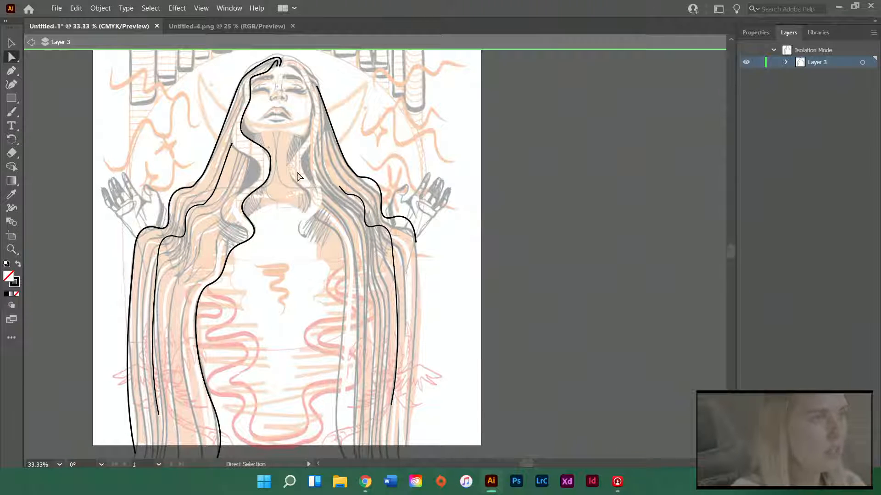
ctrl+click(251, 191)
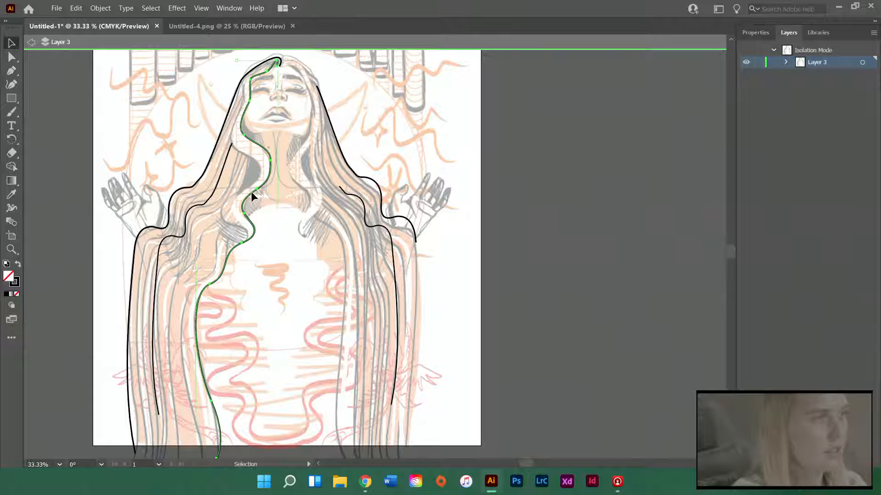
drag(254, 198, 396, 185)
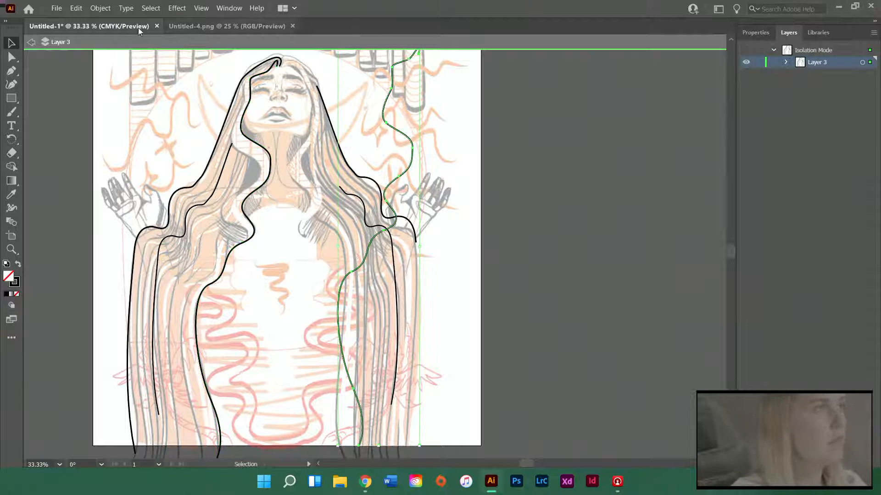
Reflect the duplicated path across the vertical axis and align it with the right side of the face and inner hair
click(101, 8)
mouse_move(157, 25)
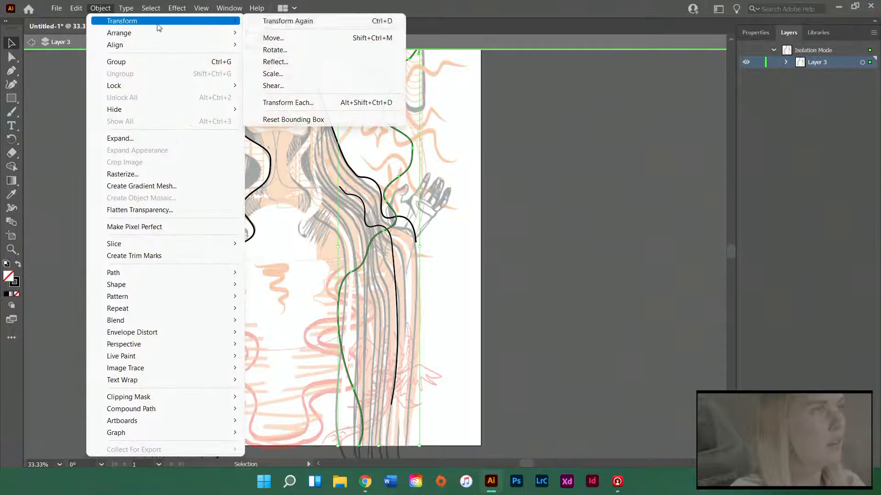
click(275, 61)
click(604, 309)
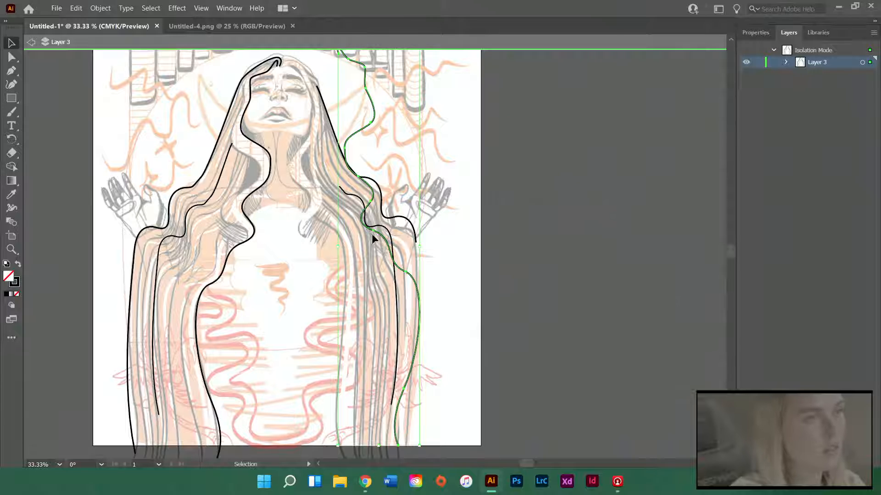
drag(387, 243, 327, 249)
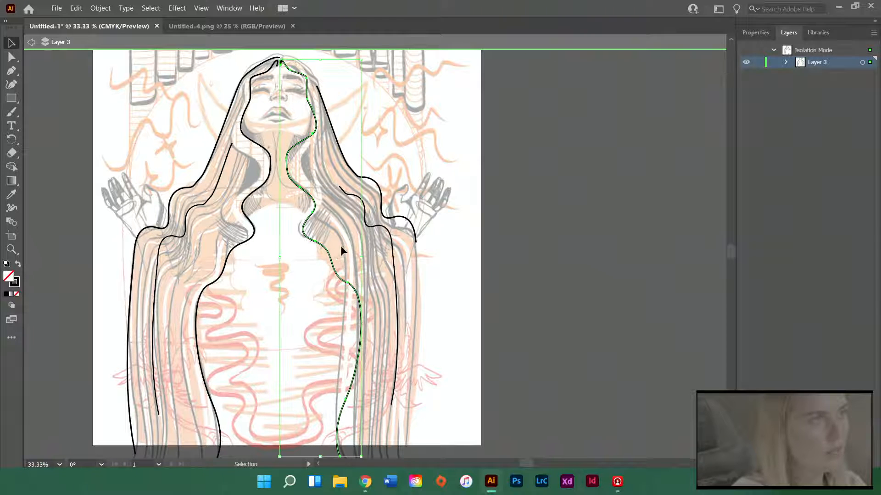
Narrow the mirrored path from its inner side and nudge it to fit the sketched hair beside the right cheek
drag(280, 60, 286, 62)
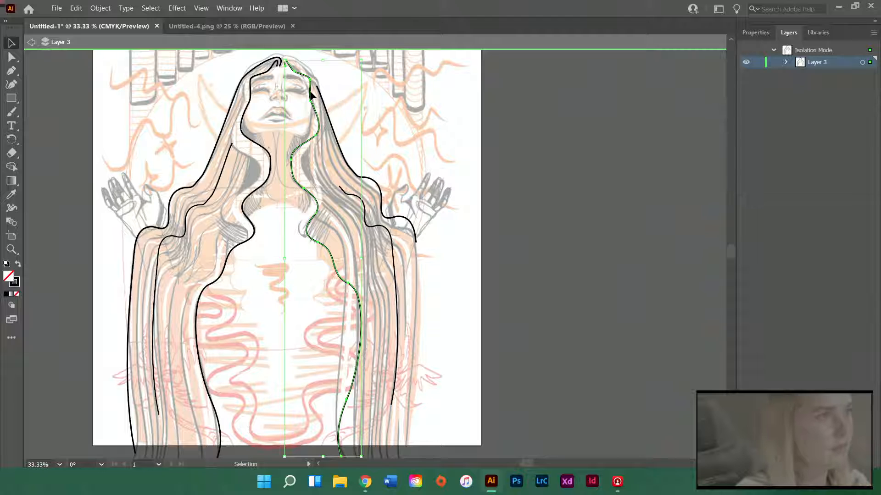
drag(311, 95, 311, 91)
click(409, 106)
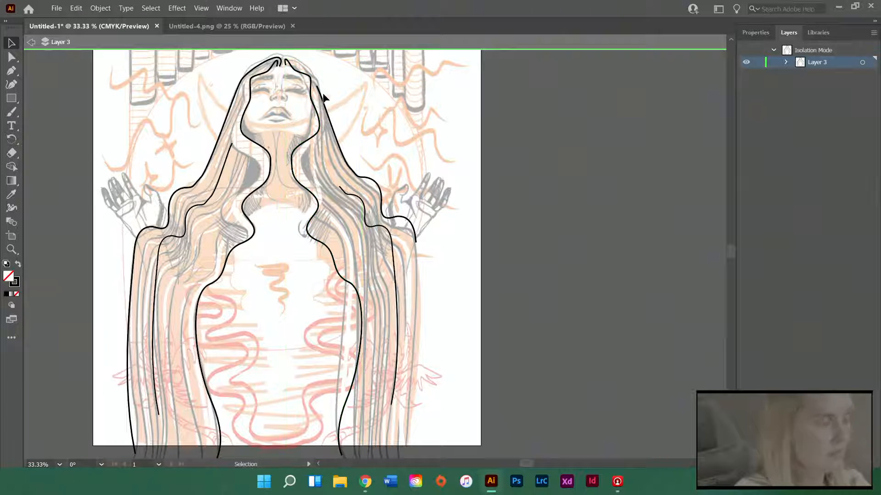
Draw a pen path from the hair parting up over the crown and along the head's upper left edge
scroll(293, 76, up, 5)
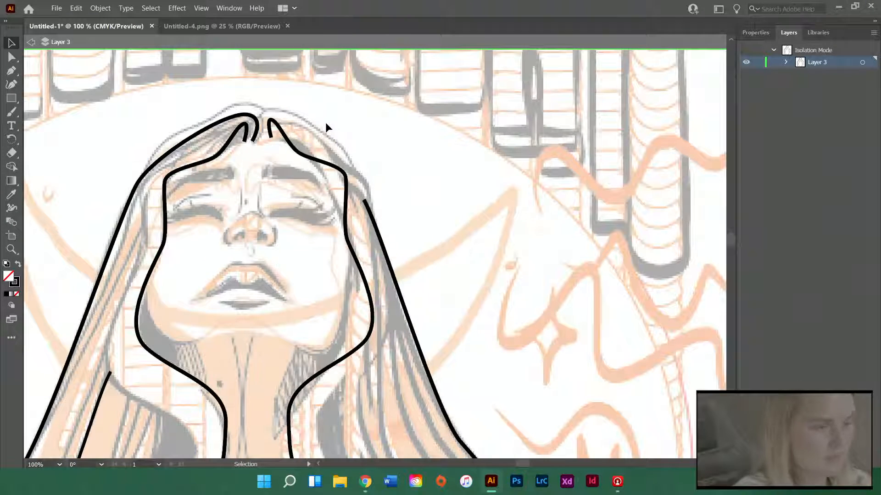
key(p)
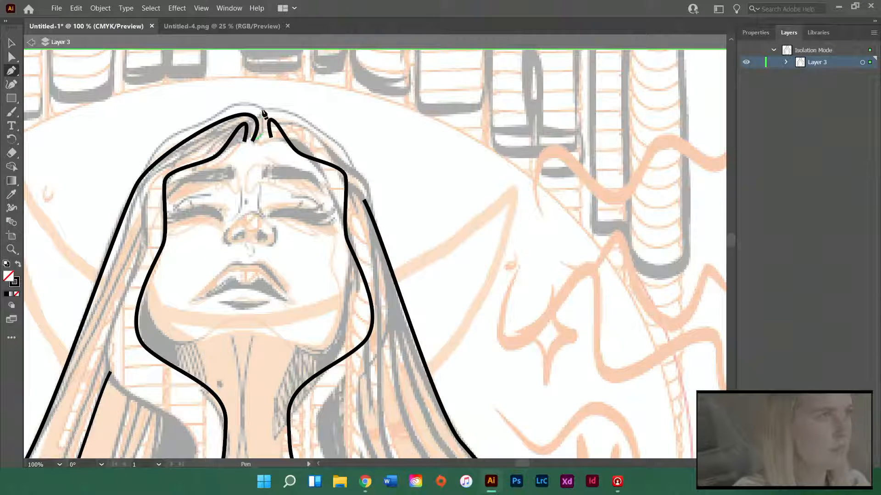
drag(253, 96, 253, 95)
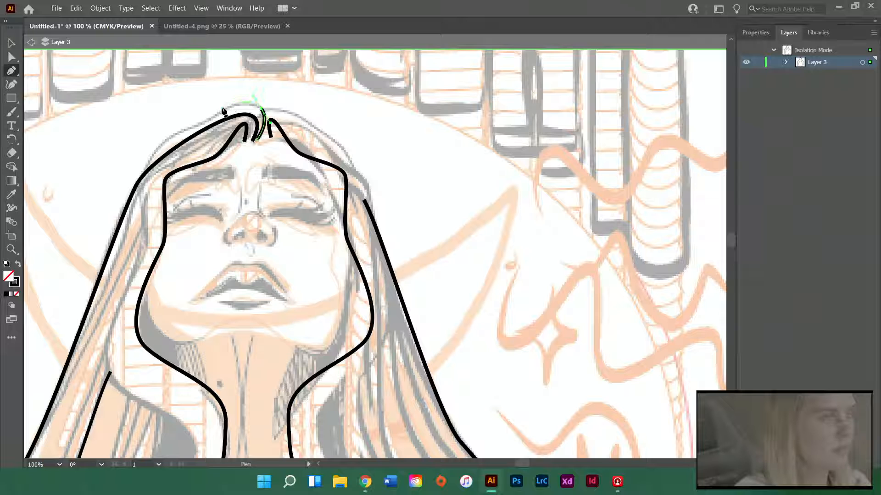
drag(196, 126, 196, 124)
drag(156, 147, 161, 182)
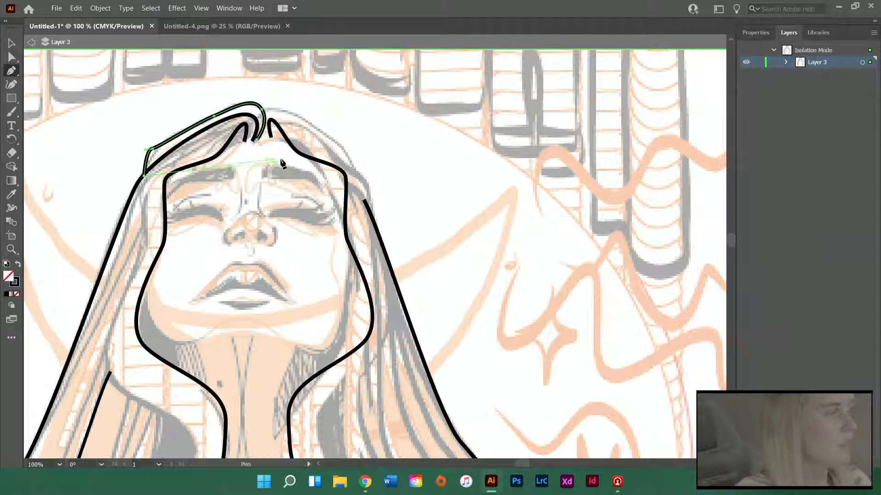
scroll(115, 221, down, 2)
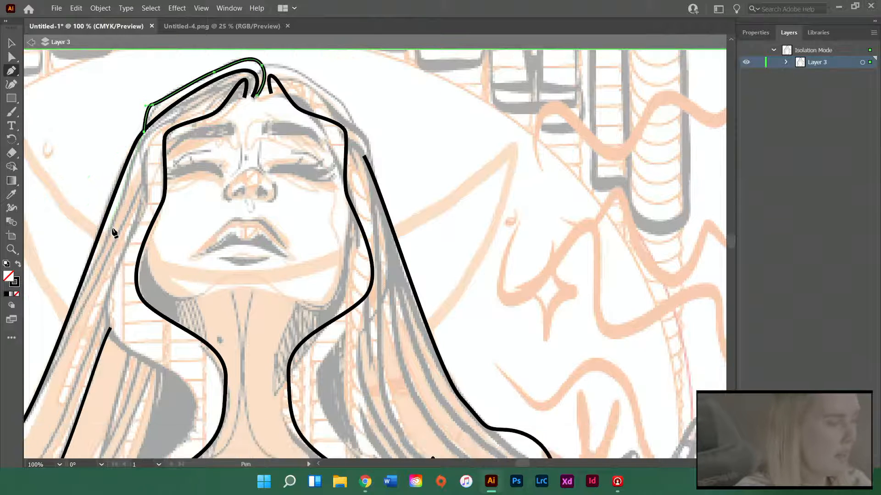
key(ctrl+z)
scroll(169, 183, up, 2)
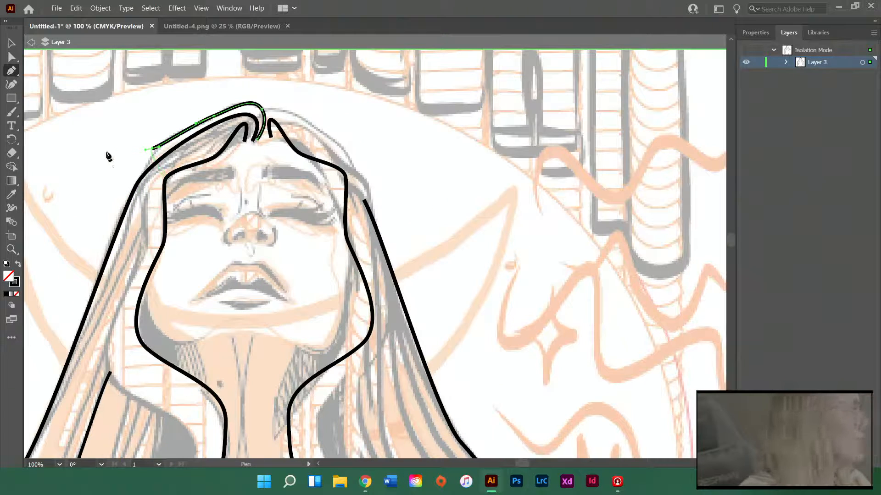
key(ctrl+z)
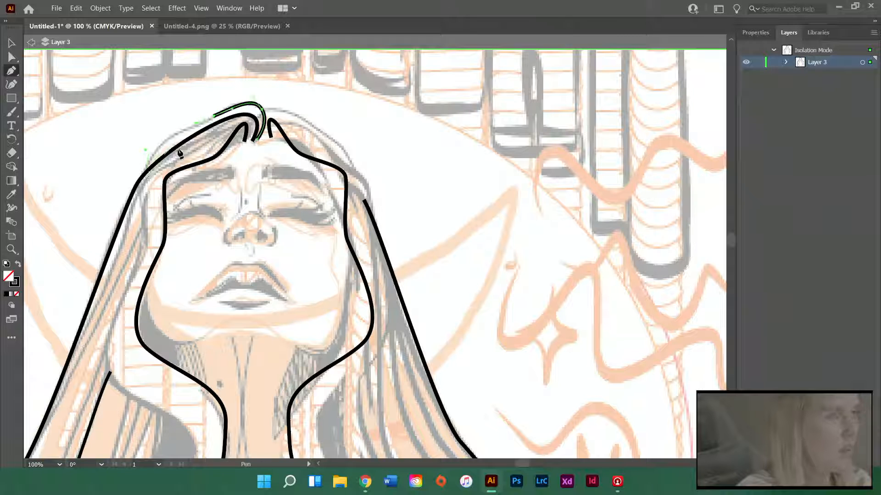
Extend the crown strand to the outer left hair path and lower its crest onto that path's crown curl
drag(146, 172, 136, 194)
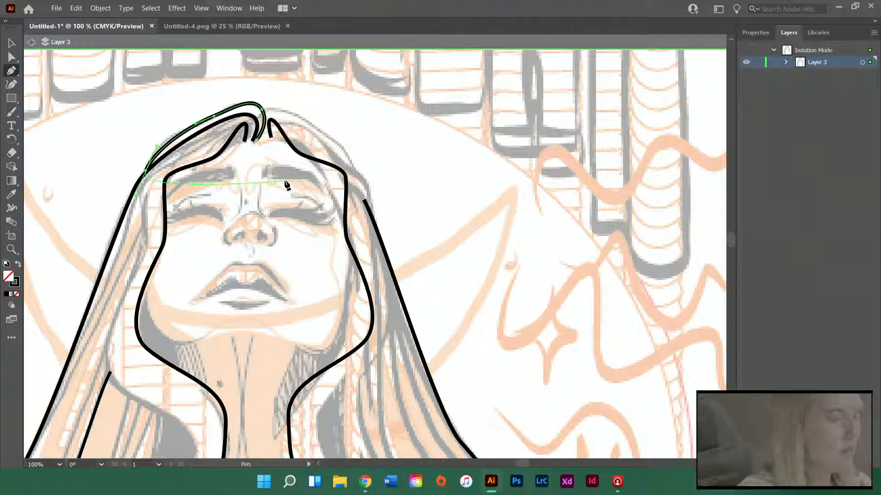
key(a)
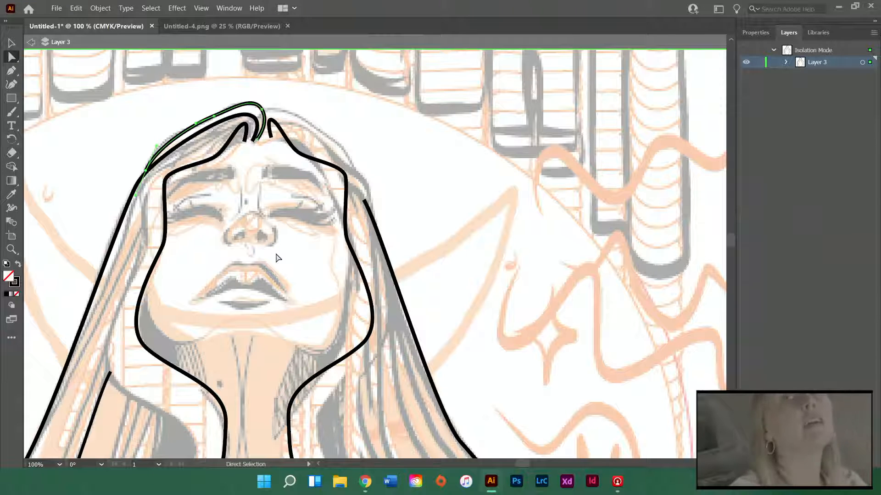
mouse_move(254, 117)
mouse_down()
mouse_move(266, 123)
mouse_move(213, 122)
mouse_up()
click(304, 120)
drag(258, 143, 265, 142)
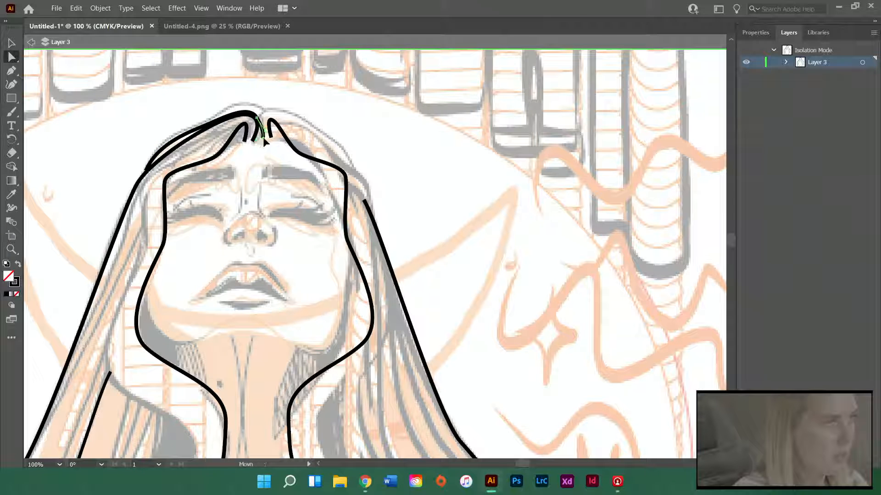
Delete the crown strand's portion near the parting and fit the remaining segment's ends against the outer left hair path
click(254, 143)
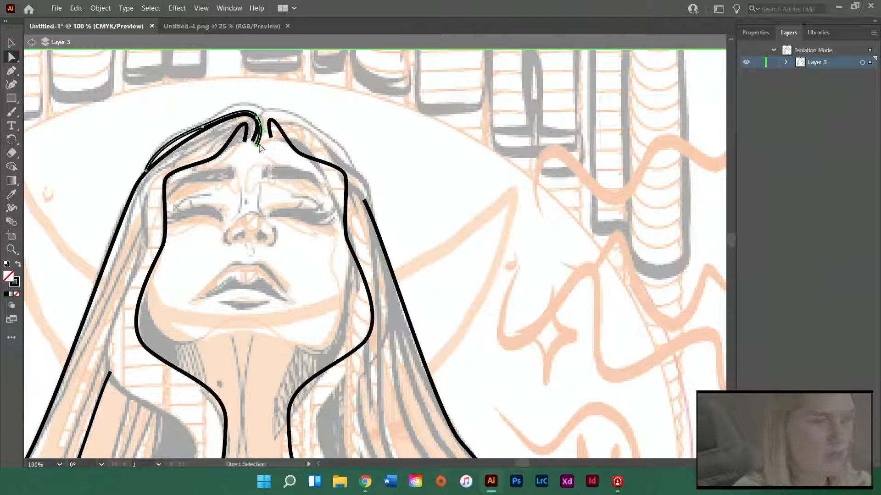
key(Delete)
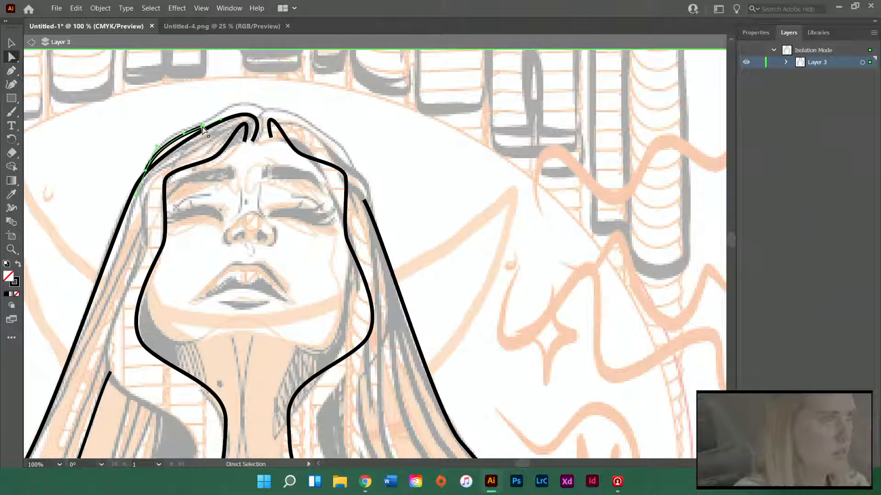
drag(202, 127, 221, 121)
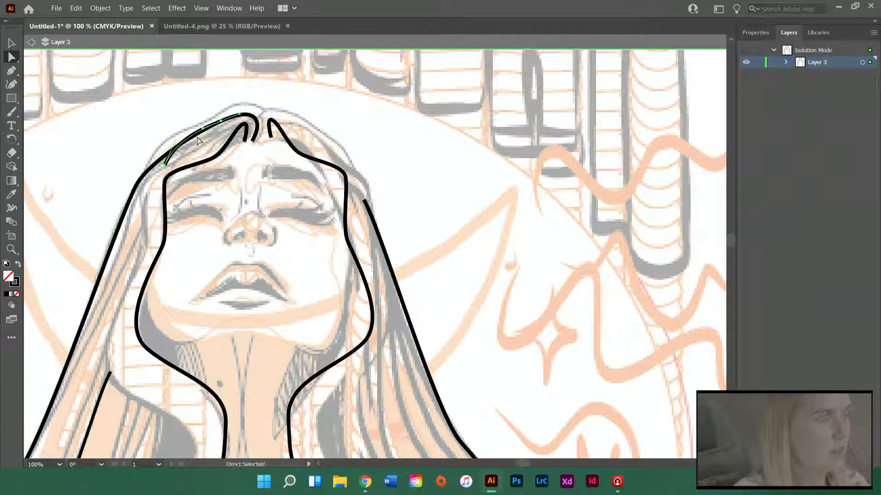
drag(164, 166, 150, 166)
click(162, 113)
Draw a pen path from the hair parting over the right side of the crown, joining it to the outer right hair path
key(p)
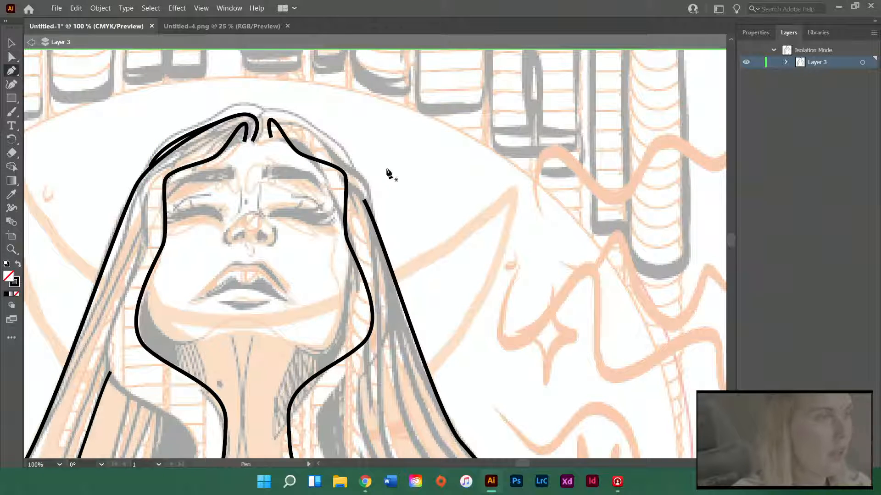
scroll(389, 174, down, 1)
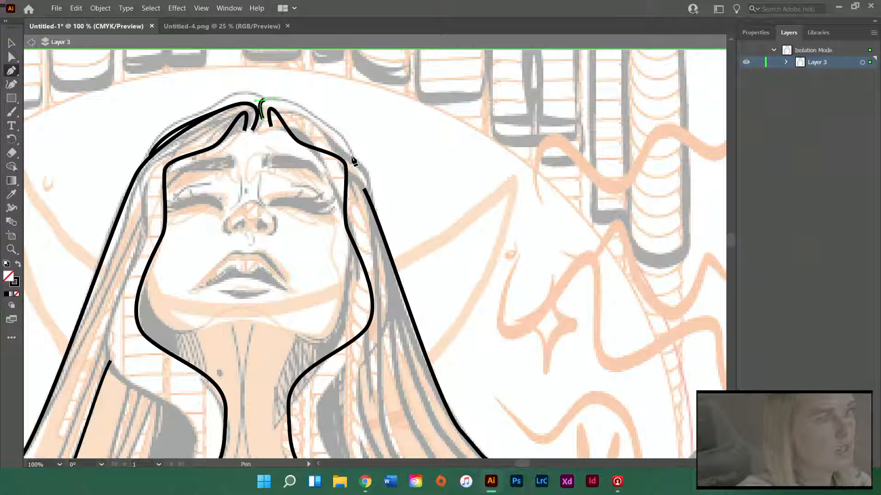
mouse_move(351, 157)
mouse_down()
mouse_move(368, 191)
mouse_move(356, 218)
mouse_up()
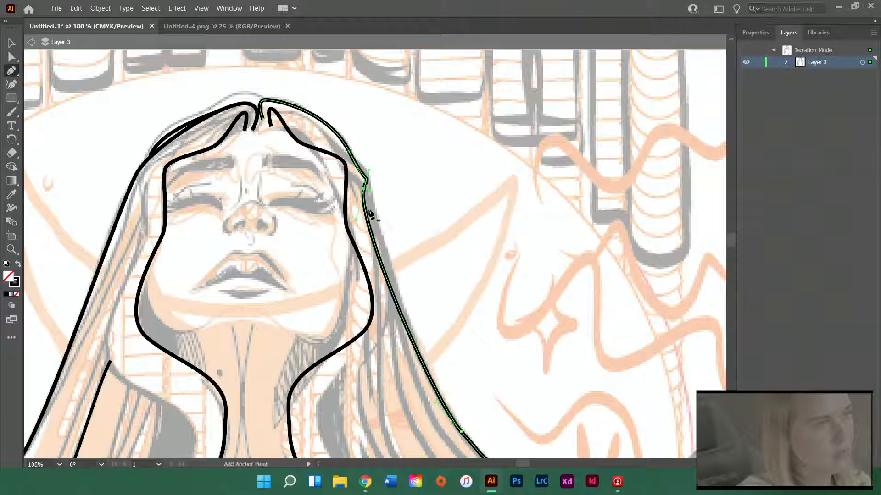
Shift the junction of the crown path and outer right hair path outward to smooth its kink along the sketched hair edge
key(a)
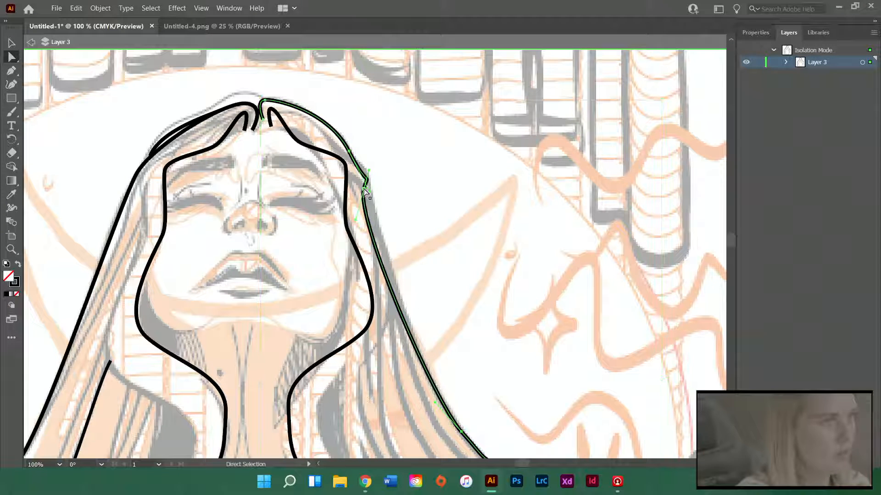
drag(365, 192, 380, 178)
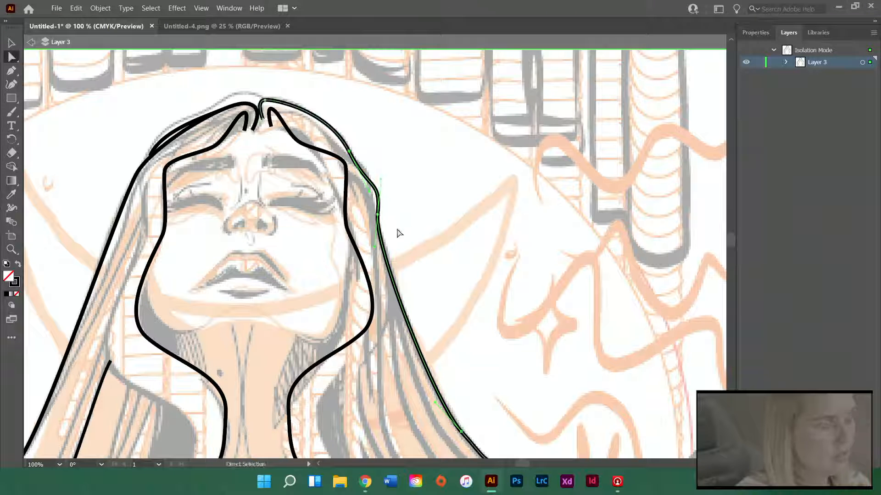
click(414, 229)
Draw a wavy pen path for the inner left hair strand, from beside the left temple down past the neck to the chest
scroll(264, 195, down, 1)
scroll(233, 242, down, 3)
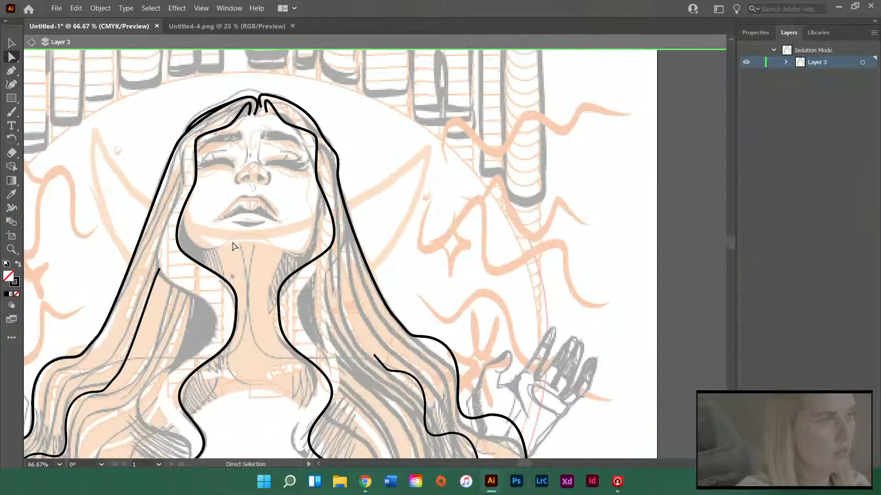
scroll(233, 247, down, 1)
key(p)
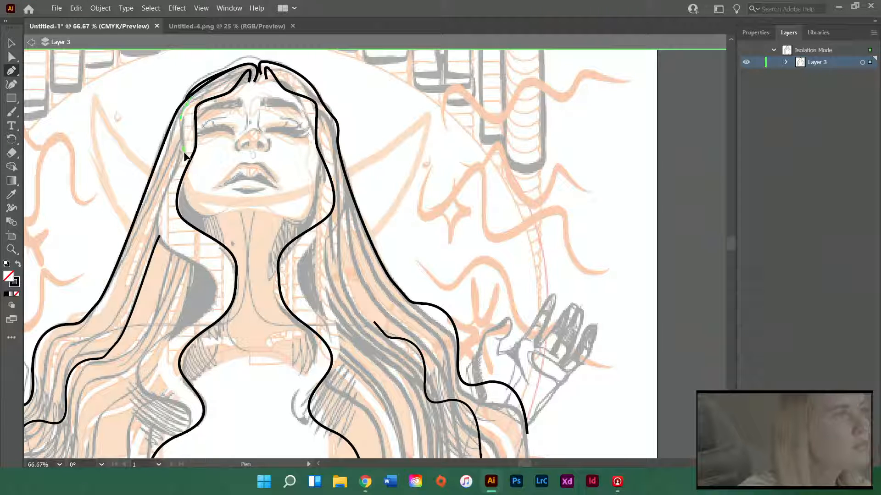
click(157, 230)
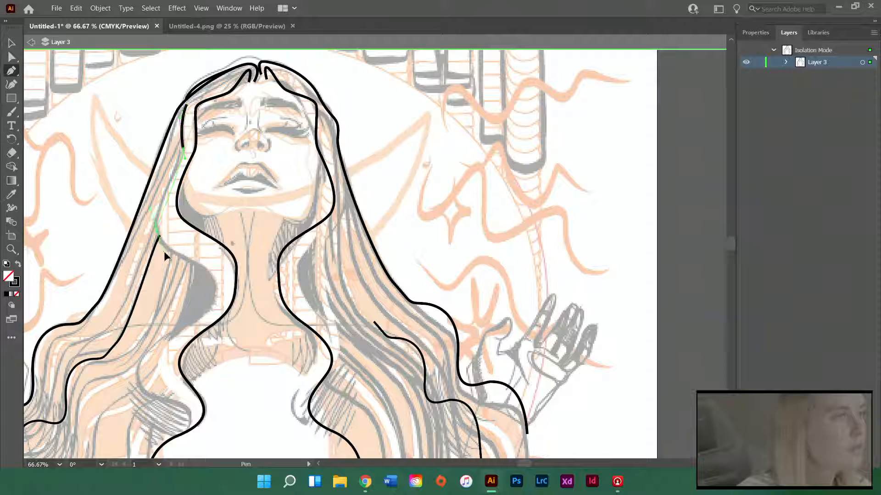
drag(164, 252, 167, 252)
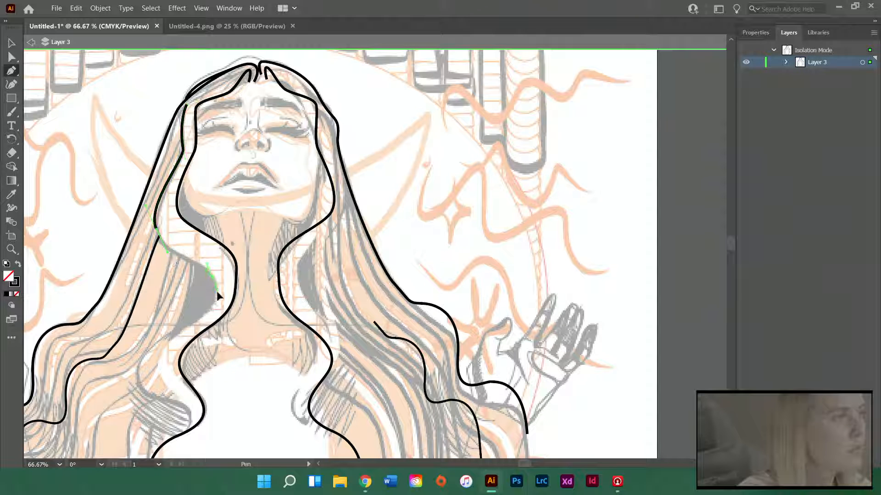
drag(159, 360, 157, 372)
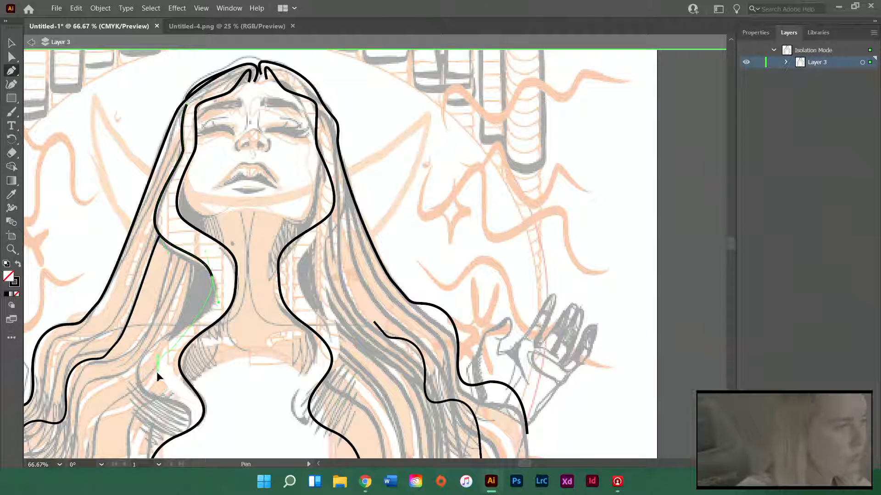
scroll(166, 388, down, 2)
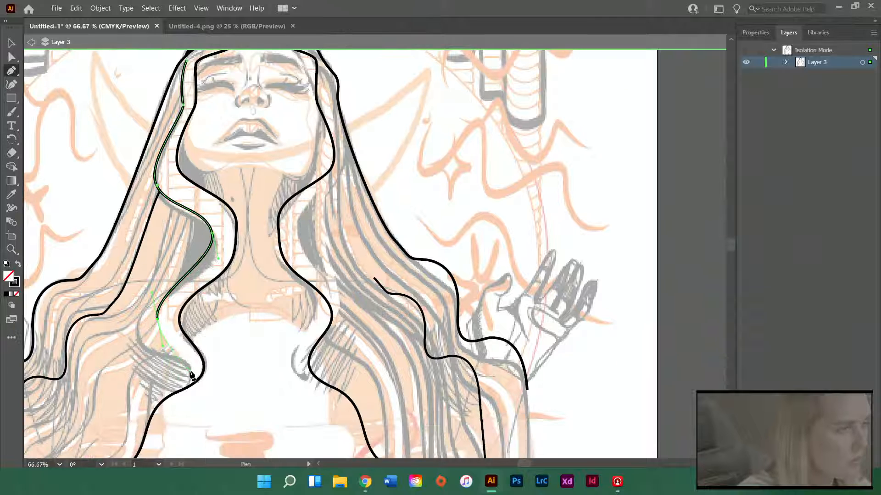
drag(190, 371, 186, 393)
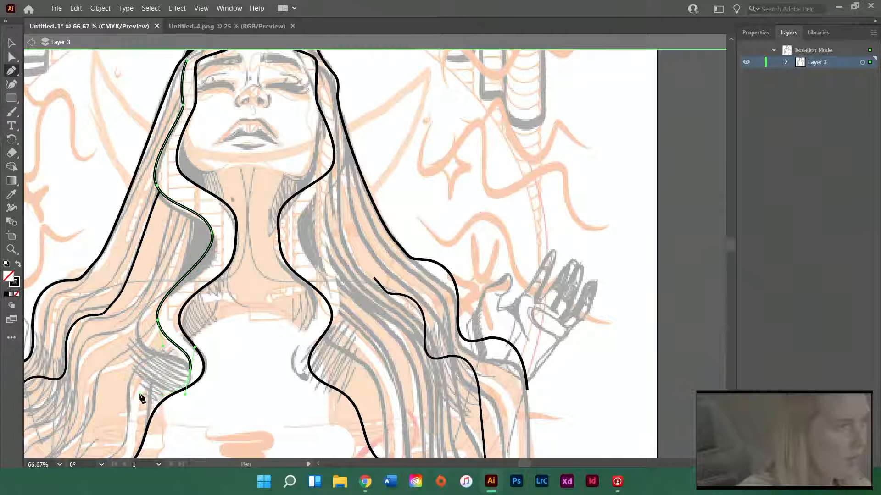
click(140, 393)
key(a)
click(251, 351)
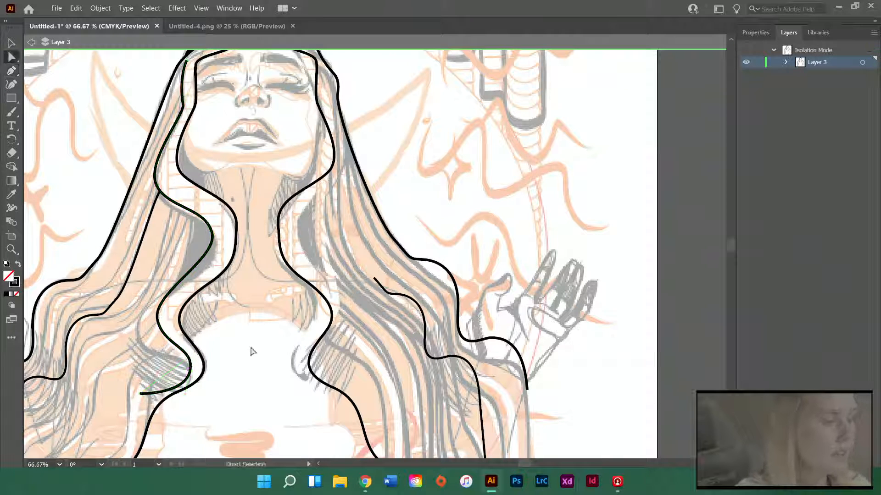
Check the traced hair against the whole sketch and exit isolation mode for Layer 3
scroll(250, 348, down, 2)
scroll(250, 349, down, 4)
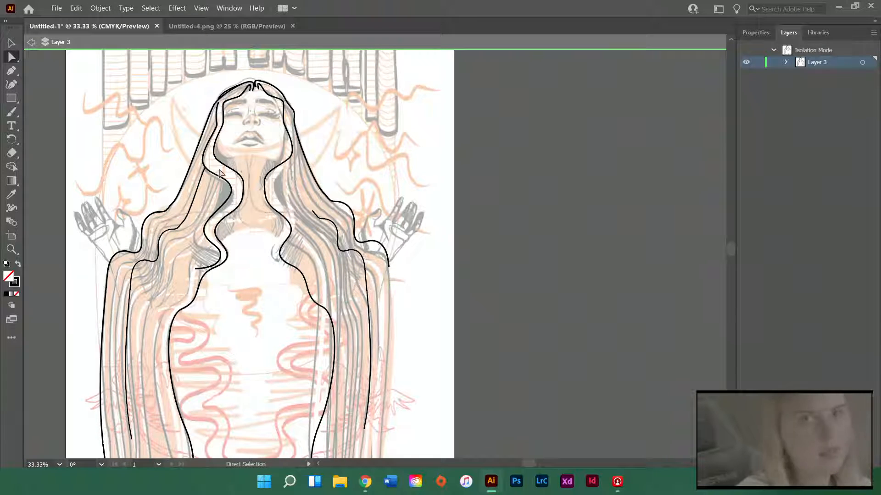
scroll(219, 173, up, 1)
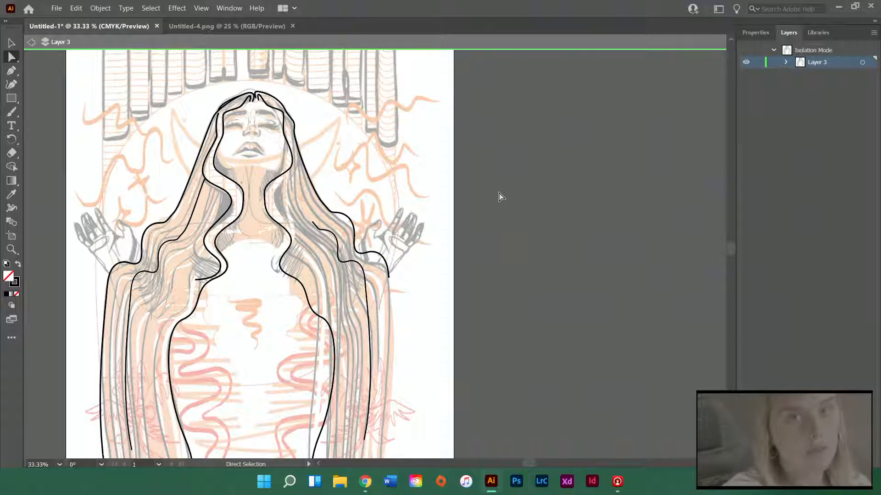
scroll(251, 117, up, 2)
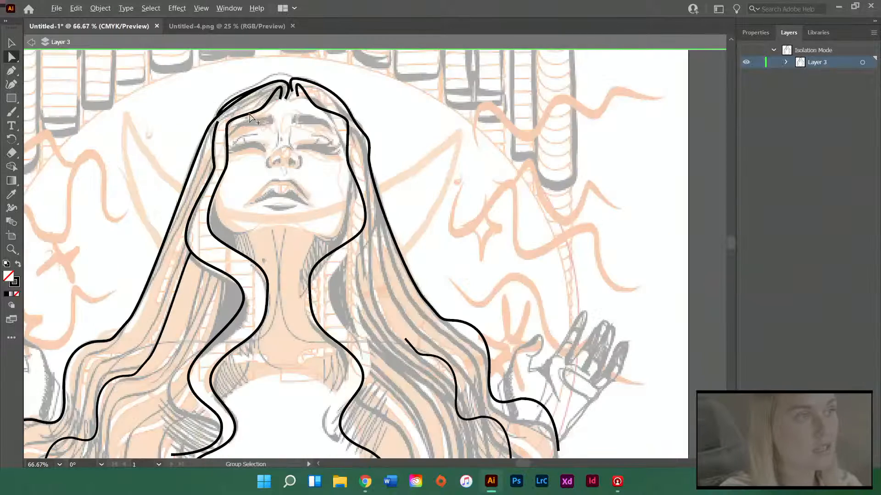
scroll(250, 118, up, 2)
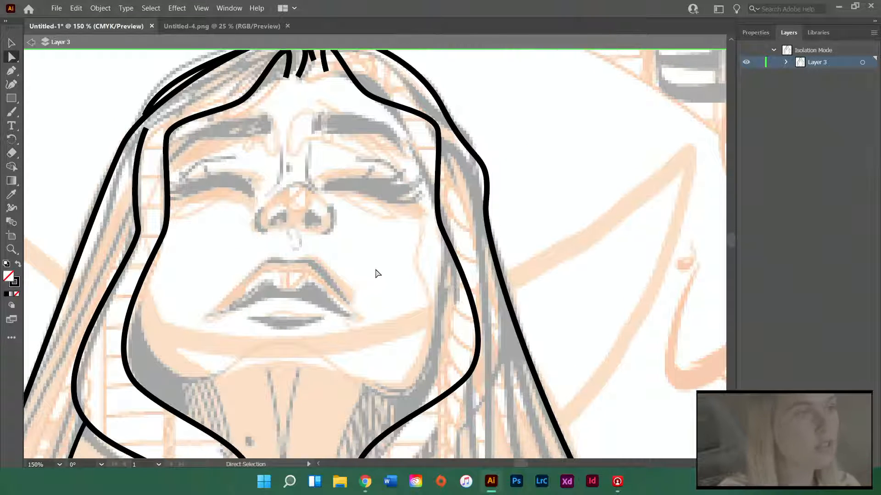
scroll(376, 274, up, 1)
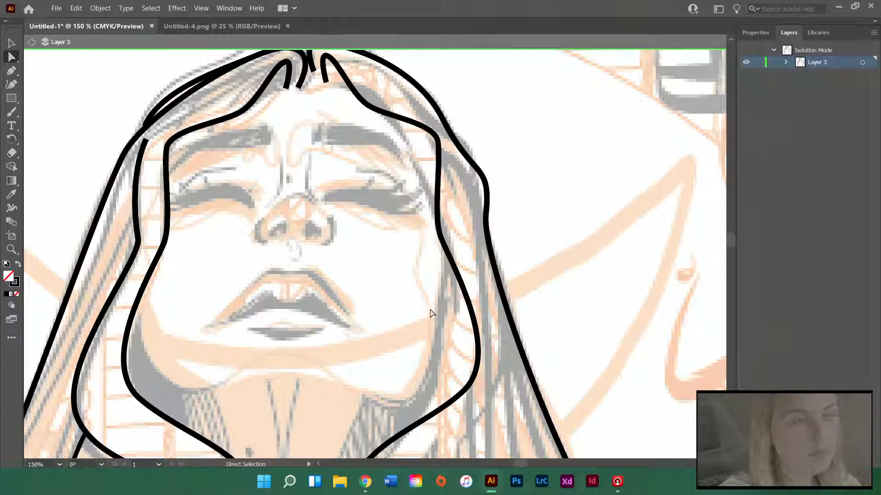
double_click(376, 210)
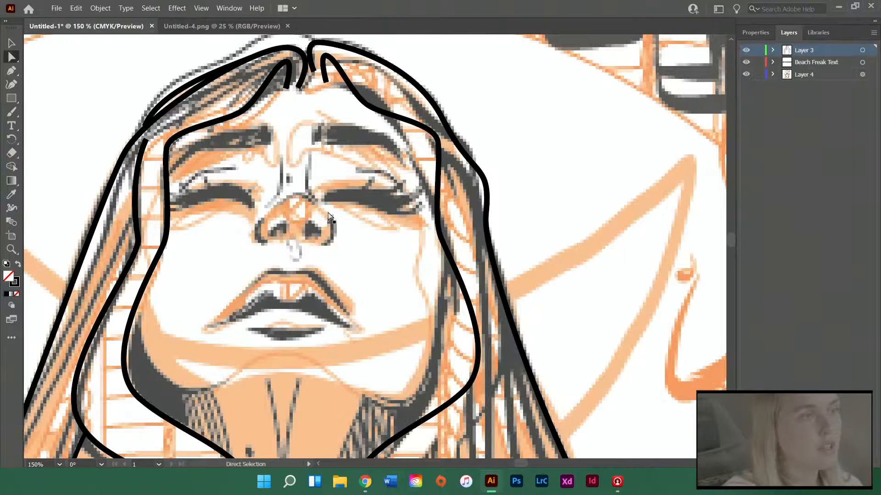
Add a new layer above Layer 3 and enter isolation mode on it
scroll(329, 216, down, 4)
scroll(354, 143, down, 2)
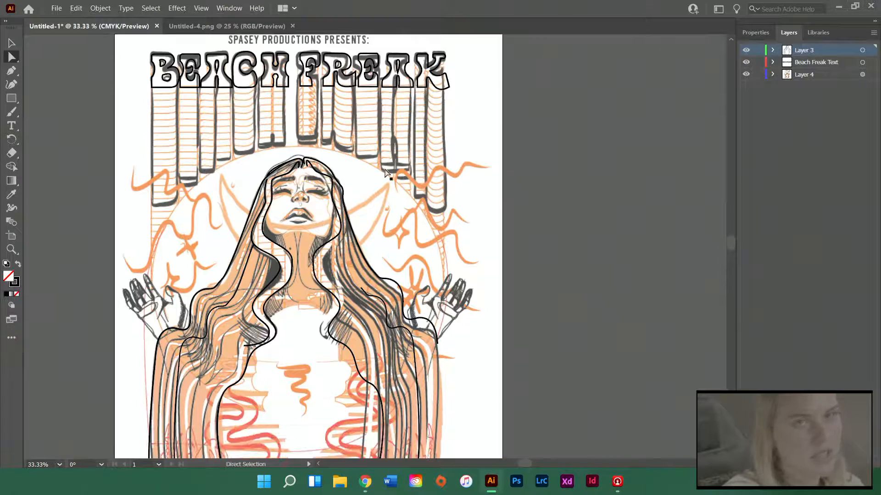
scroll(315, 184, up, 2)
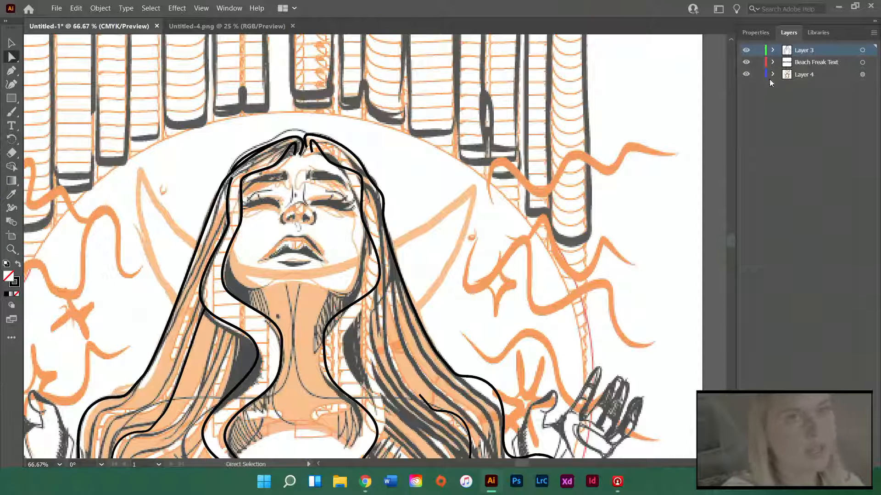
click(856, 463)
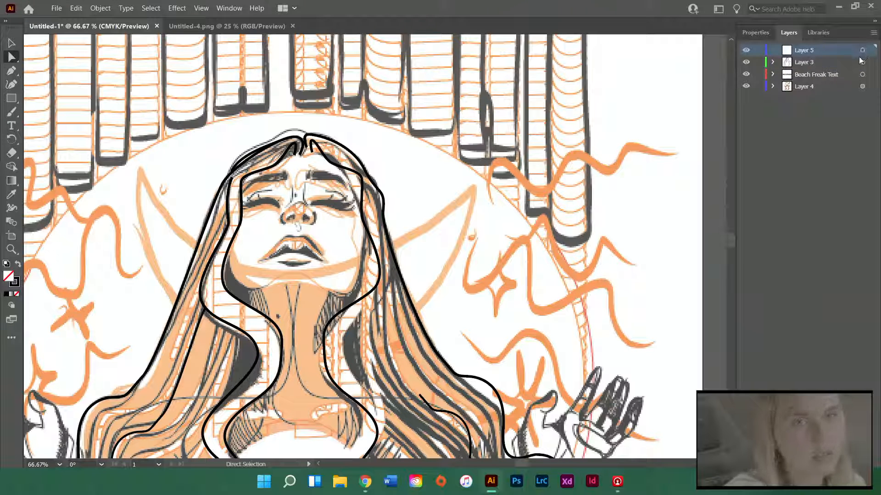
click(874, 33)
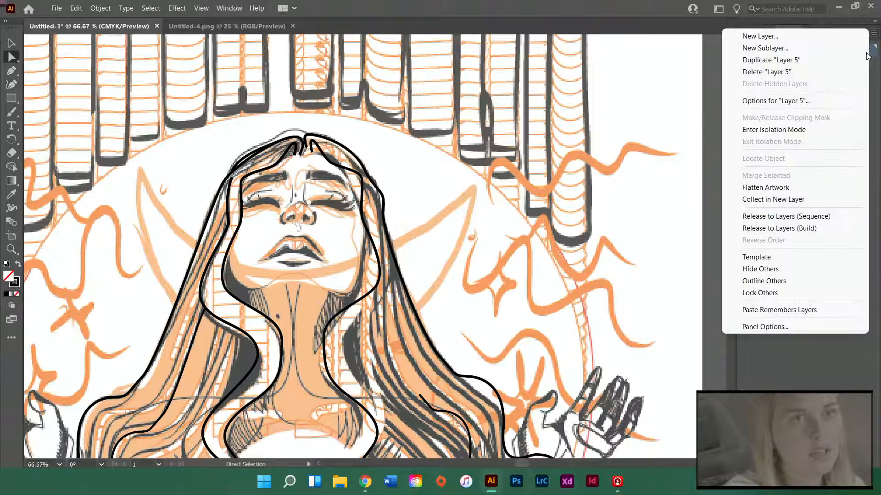
click(814, 129)
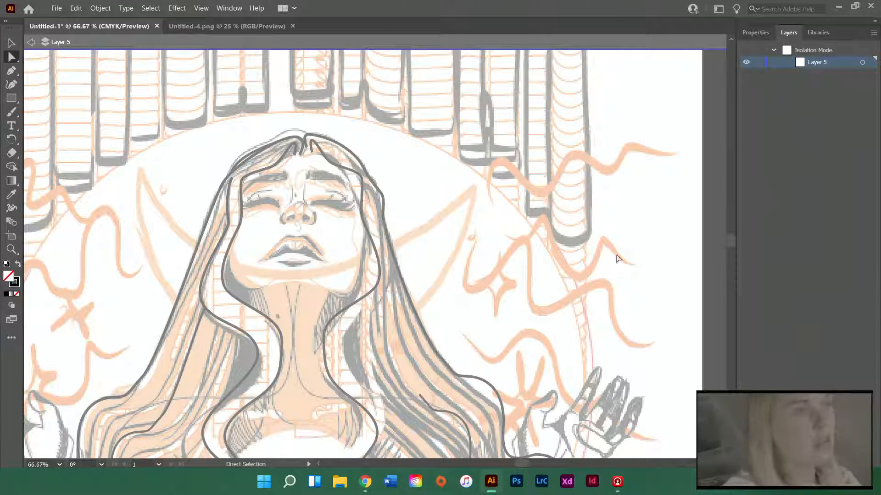
Draw a closed pen outline around the sketched left eyebrow, tapering to a point at its outer end
scroll(175, 273, up, 2)
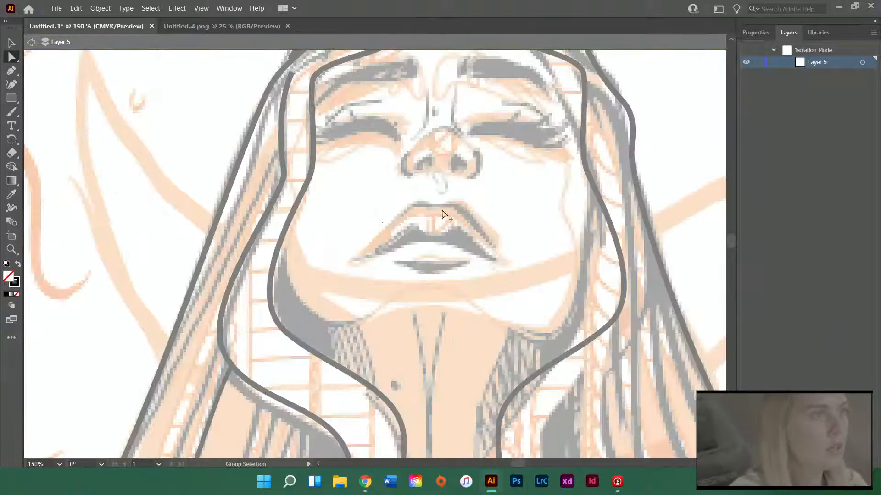
scroll(638, 291, up, 6)
scroll(641, 285, right, 12)
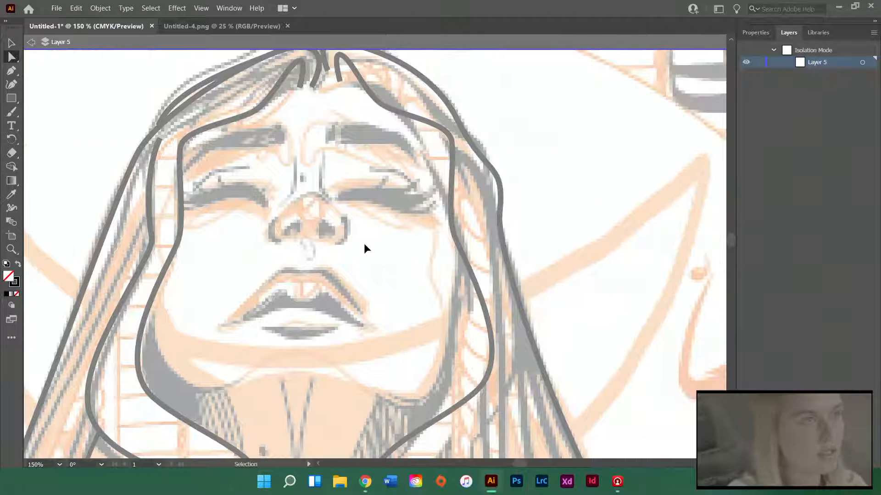
key(p)
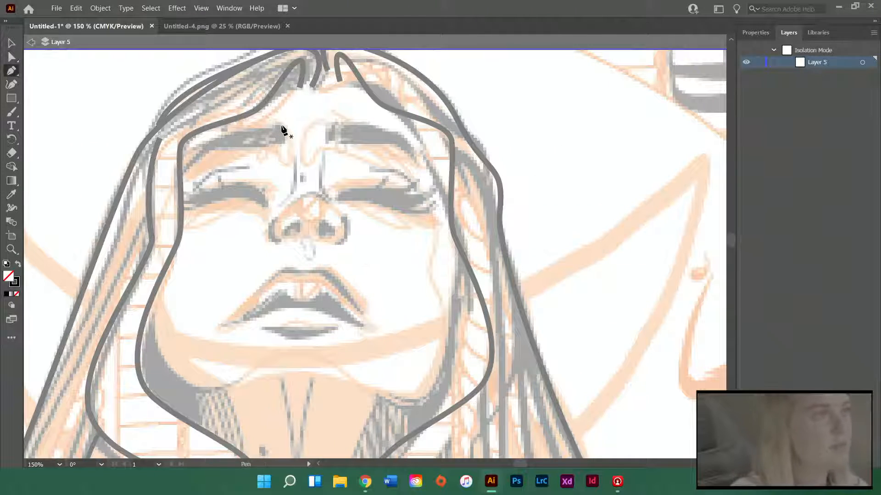
drag(280, 148, 280, 148)
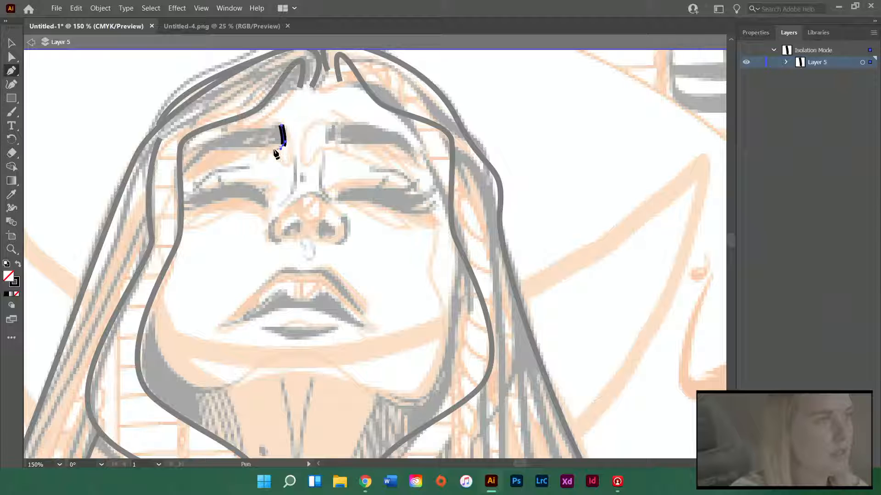
click(221, 145)
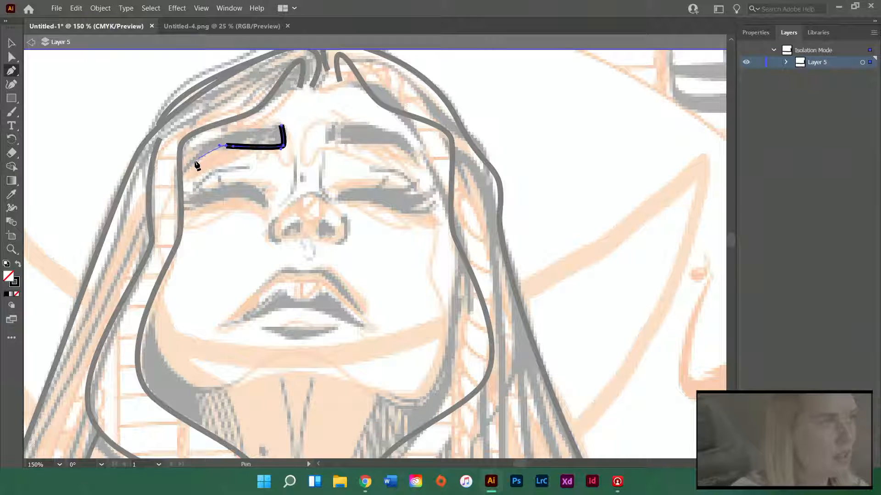
click(187, 173)
drag(250, 130, 254, 130)
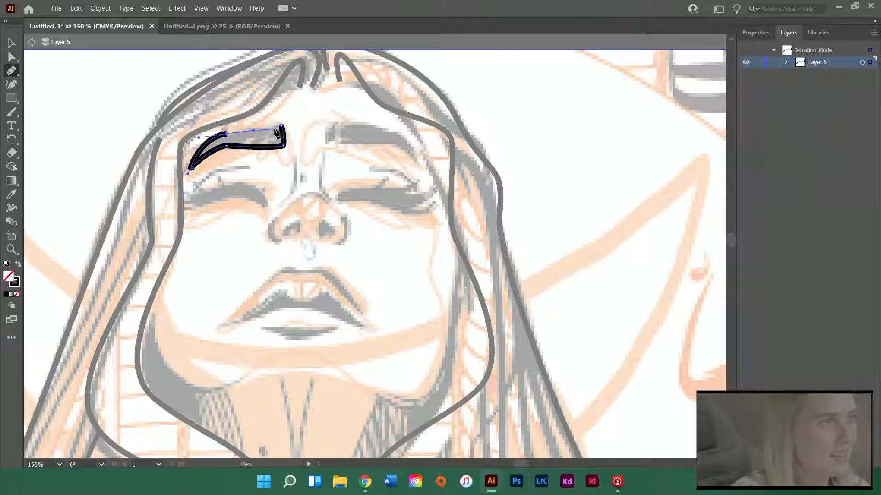
click(281, 126)
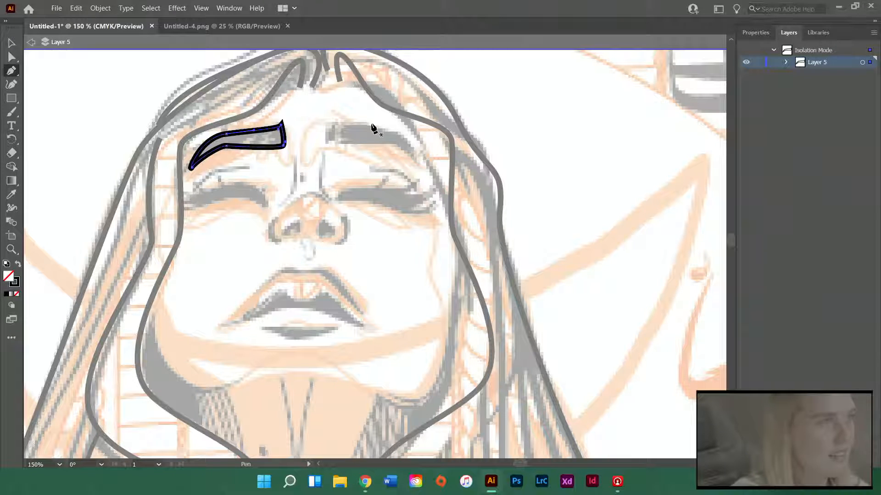
Round the upper inner corner of the left eyebrow outline and deselect the shape
key(a)
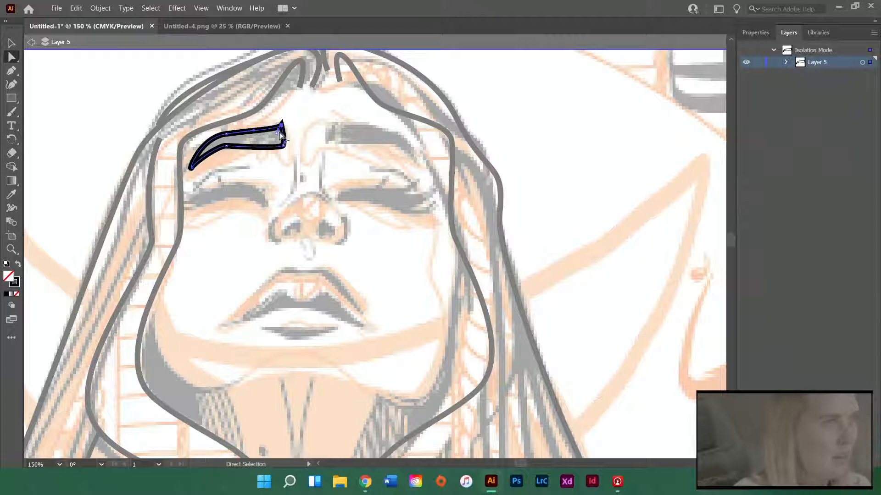
drag(277, 136, 275, 140)
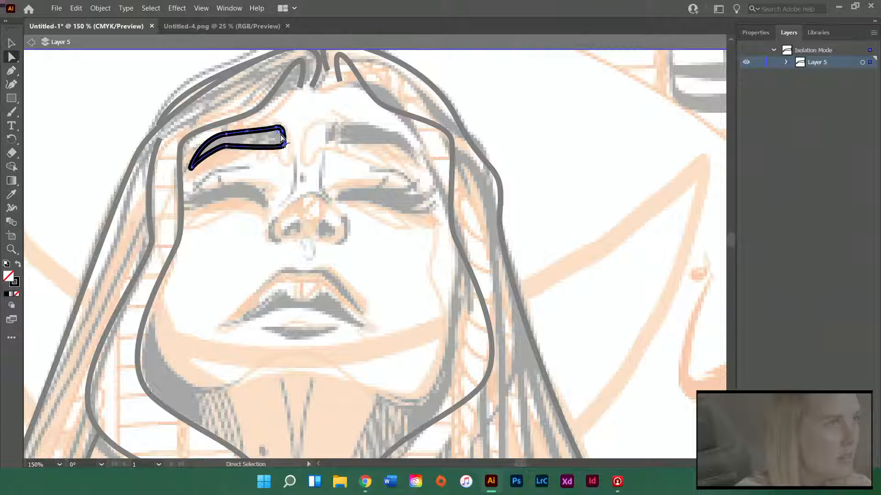
click(293, 162)
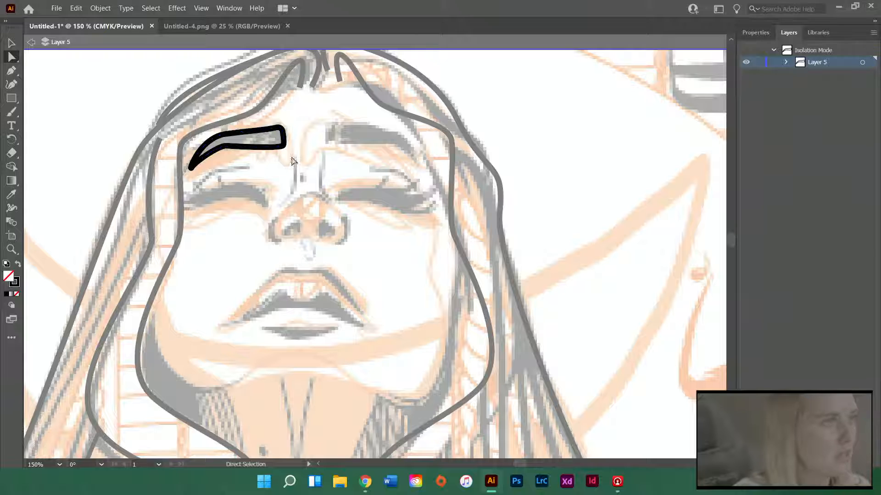
key(v)
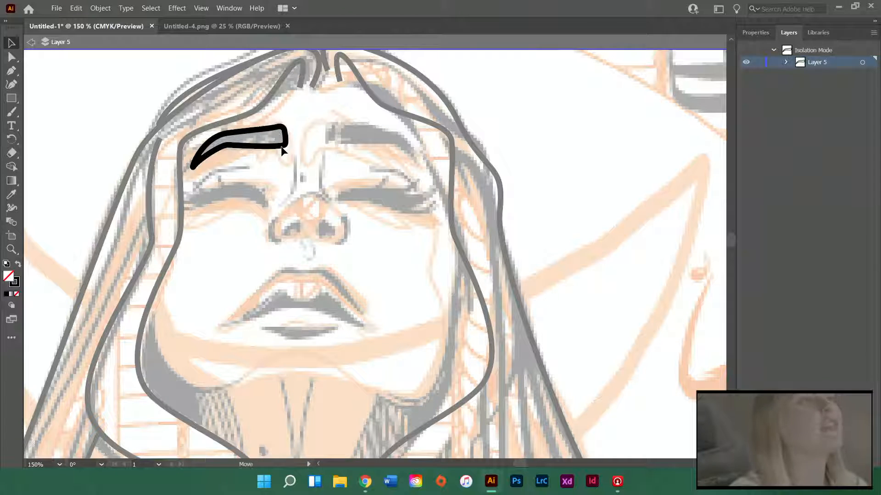
Shift the left eyebrow slightly onto its sketch, paste a copy of it and reflect the copy across the vertical axis
click(284, 151)
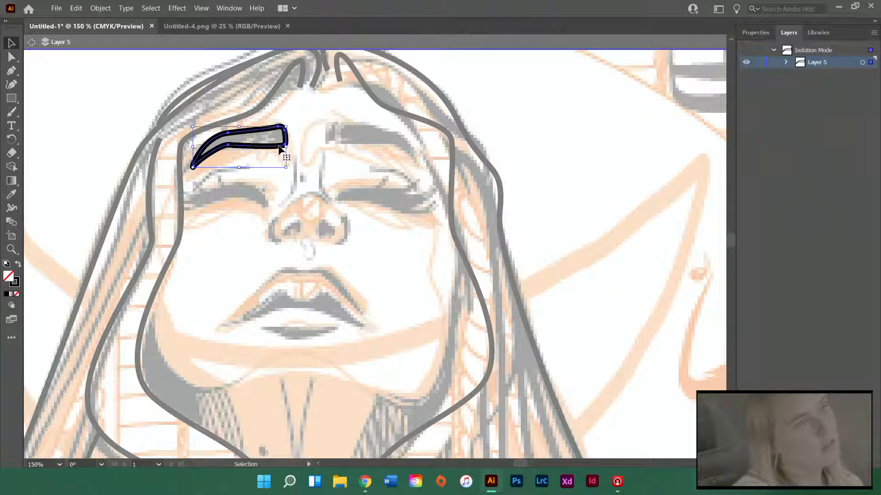
drag(279, 149, 282, 150)
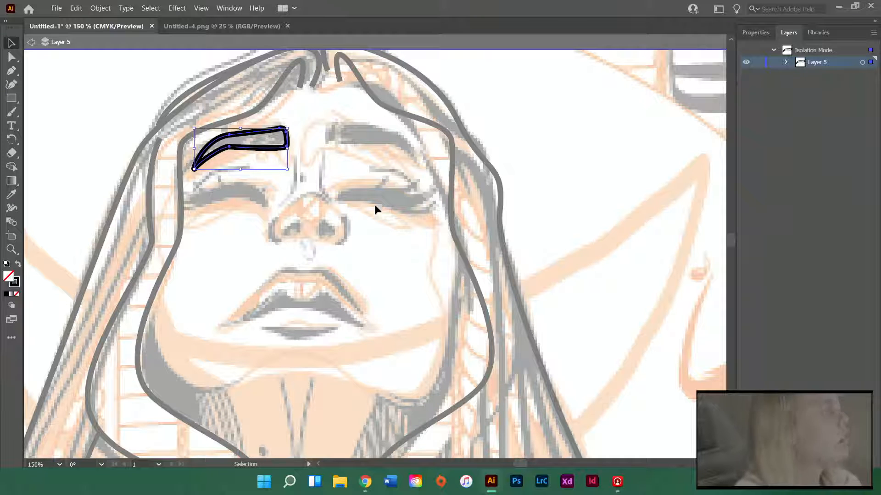
key(ctrl+v)
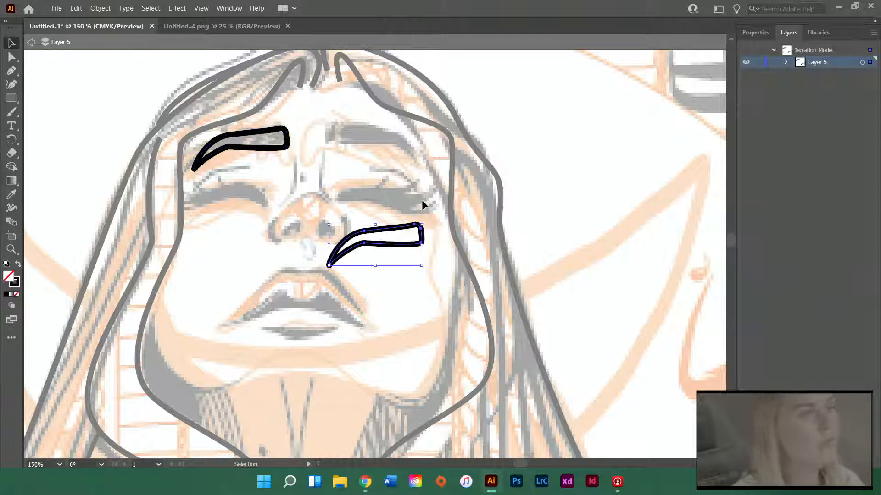
click(99, 8)
mouse_move(138, 21)
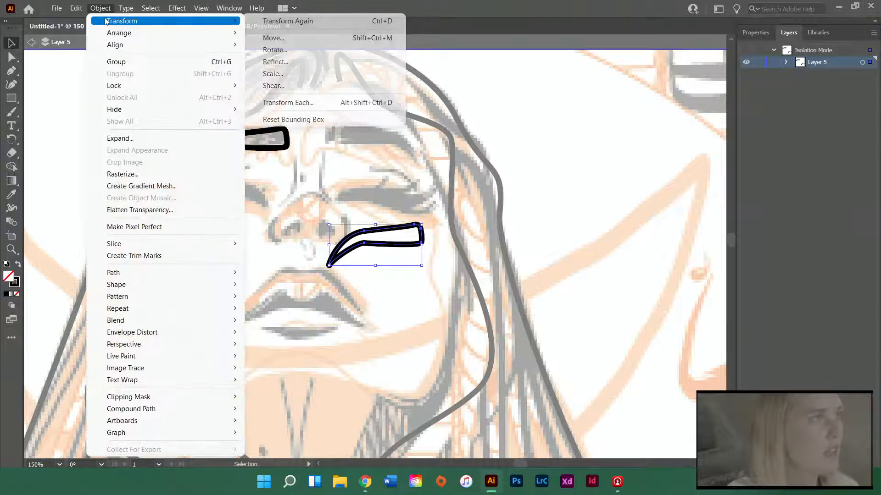
click(303, 62)
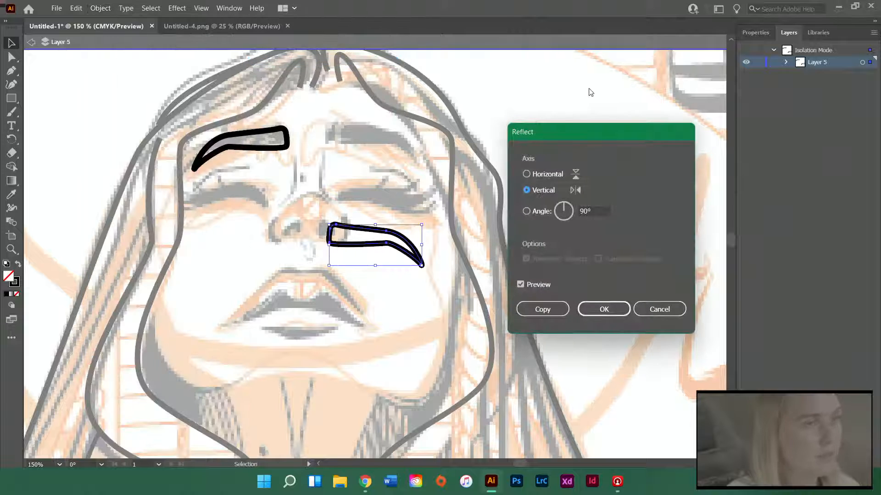
click(619, 311)
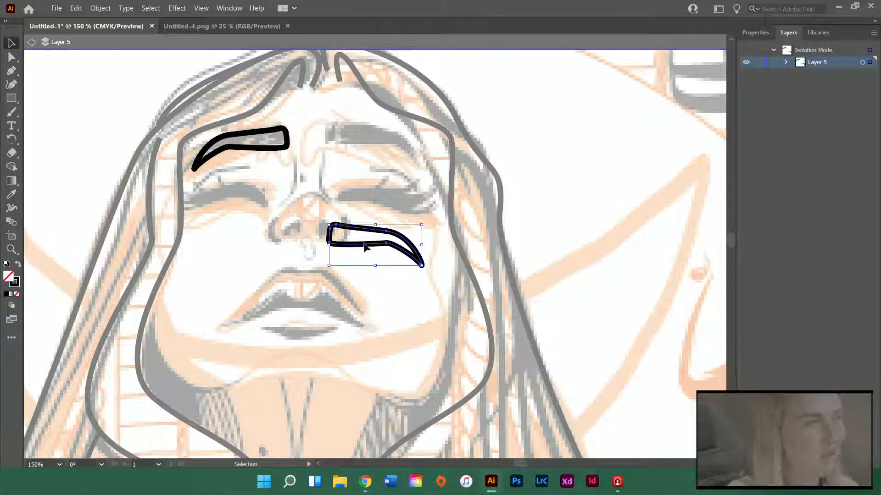
Place the mirrored eyebrow over the sketched right eyebrow, deselect it and check the pair against the whole poster
drag(366, 247, 364, 150)
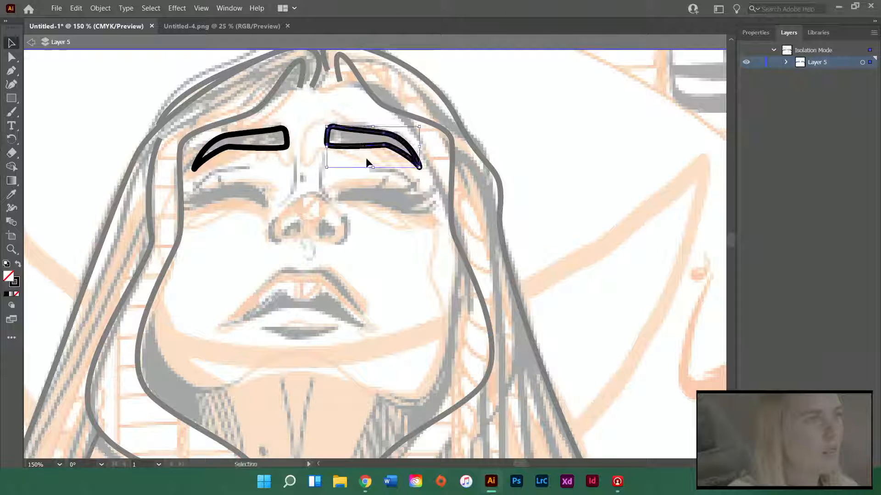
click(379, 230)
scroll(343, 246, down, 4)
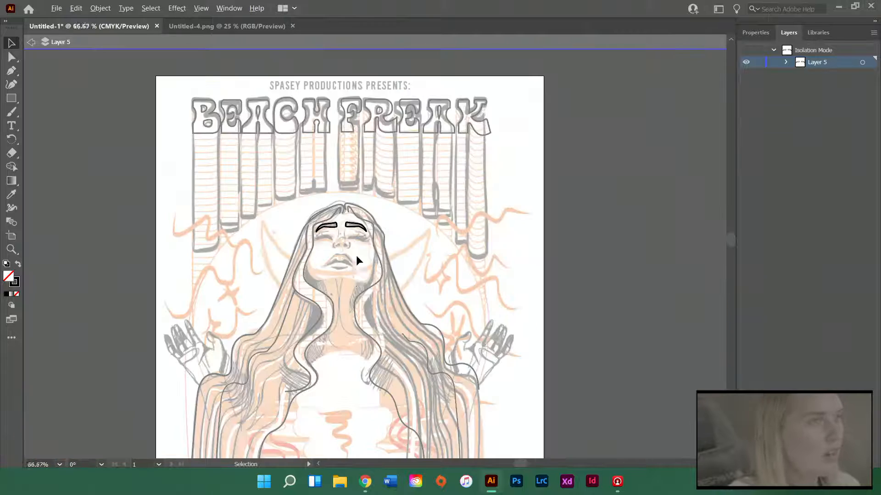
scroll(350, 252, down, 3)
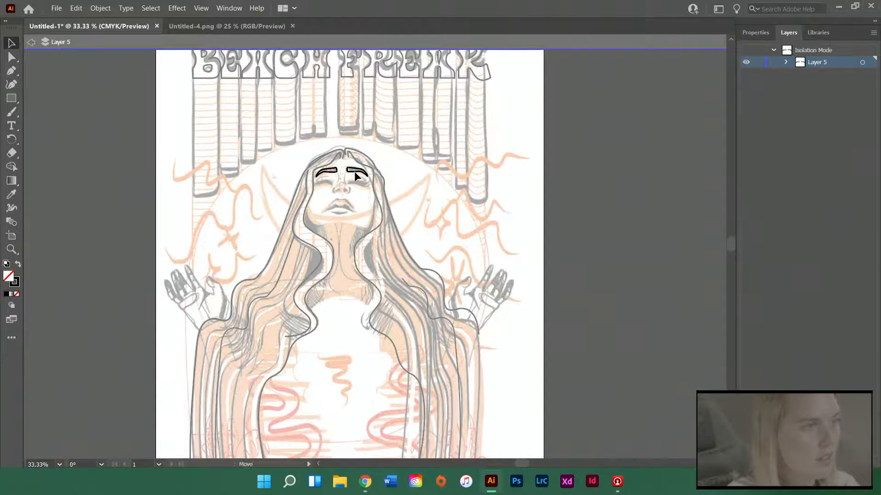
scroll(419, 229, down, 3)
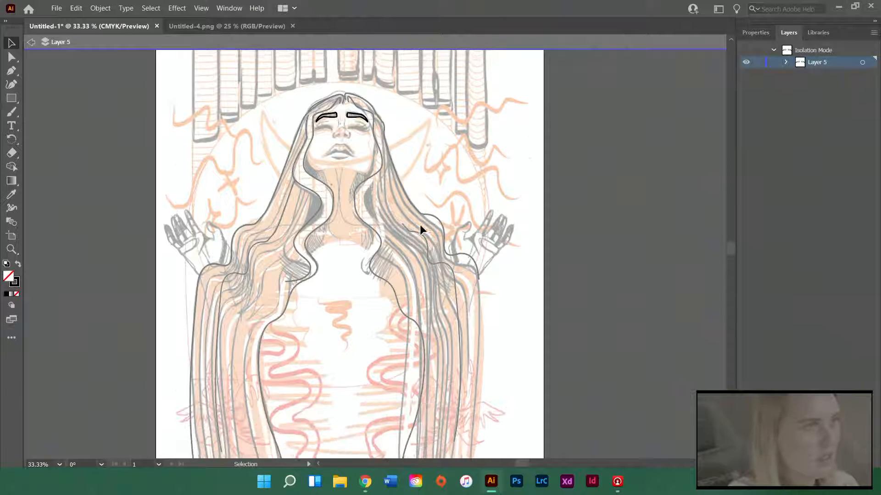
scroll(335, 87, up, 2)
scroll(336, 91, up, 2)
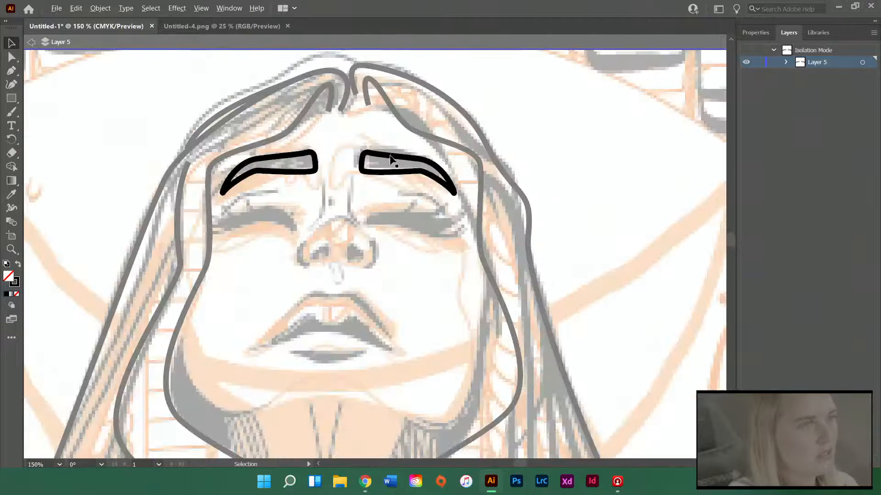
Fine-tune the positions of both eyebrows so they sit level and evenly spaced on the forehead
click(316, 168)
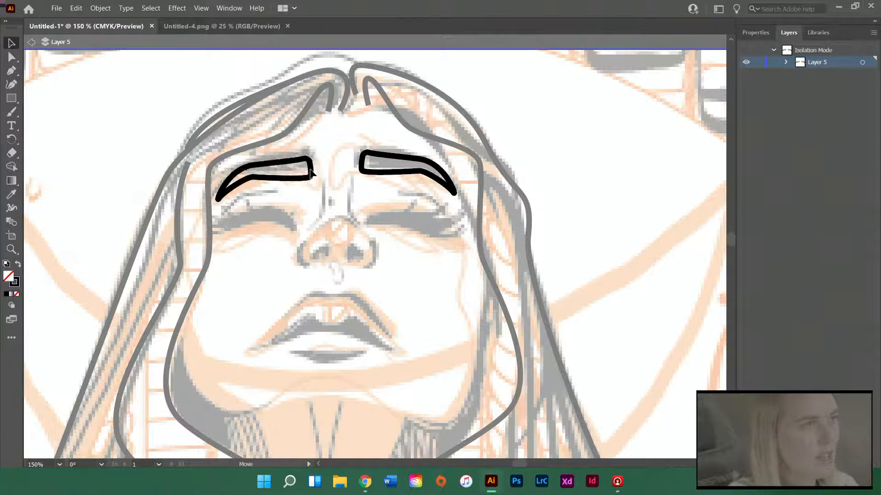
click(371, 176)
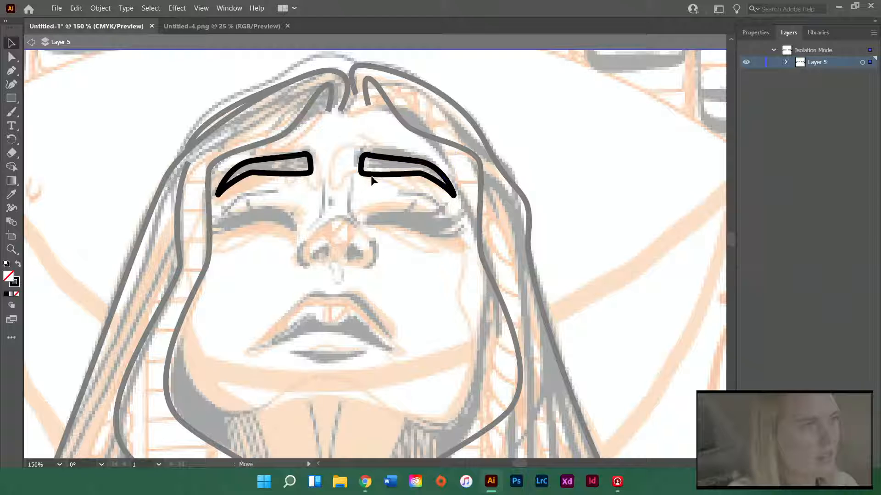
click(315, 176)
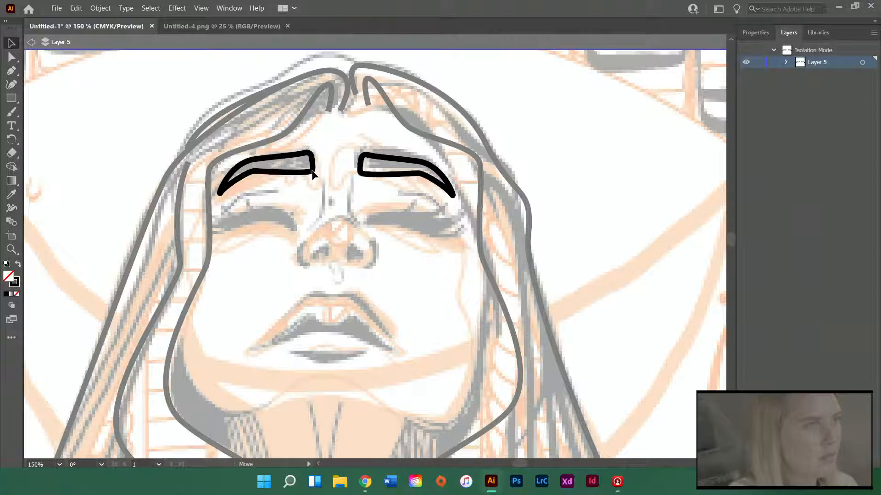
Leave the isolation of Layer 5 and enter isolation mode on Layer 3
double_click(343, 140)
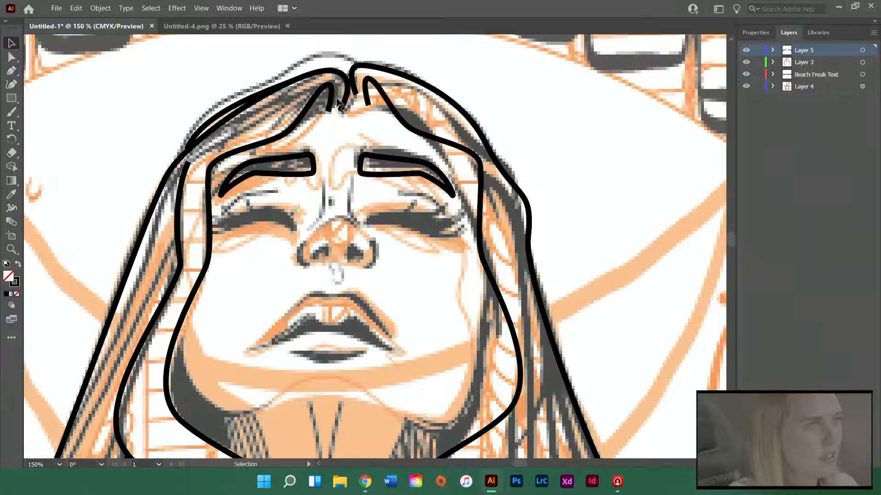
click(862, 62)
click(874, 33)
click(776, 130)
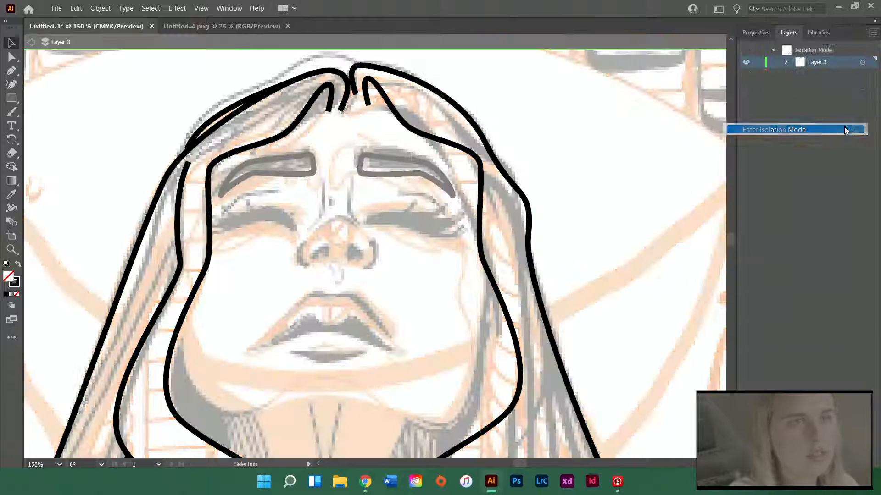
Select the hair anchors around the center parting, raise them slightly toward the sketched top of the head and deselect
scroll(363, 147, up, 2)
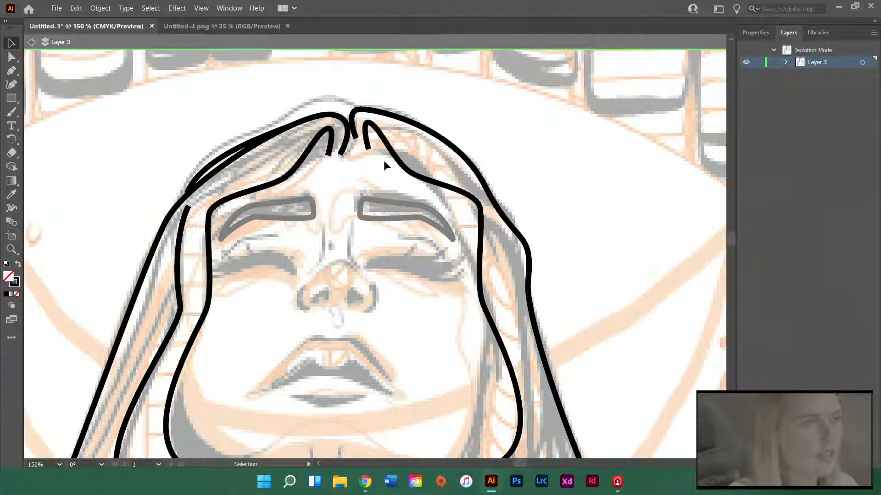
click(12, 58)
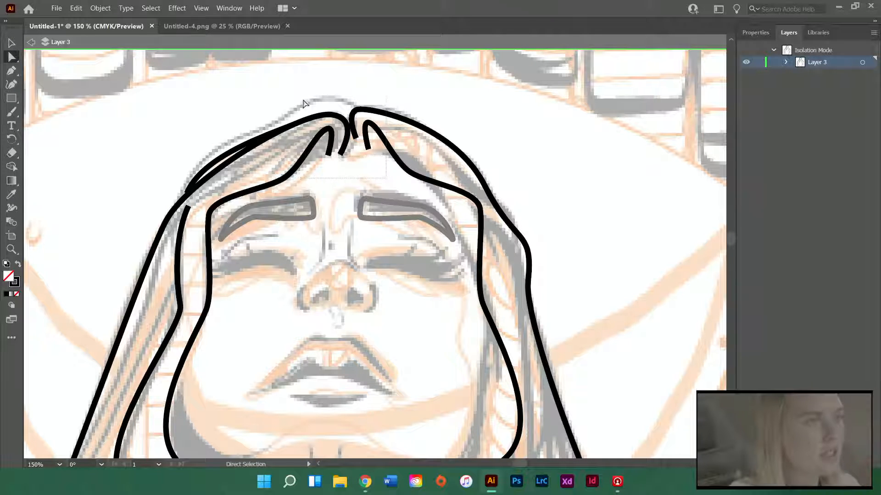
drag(300, 96, 300, 96)
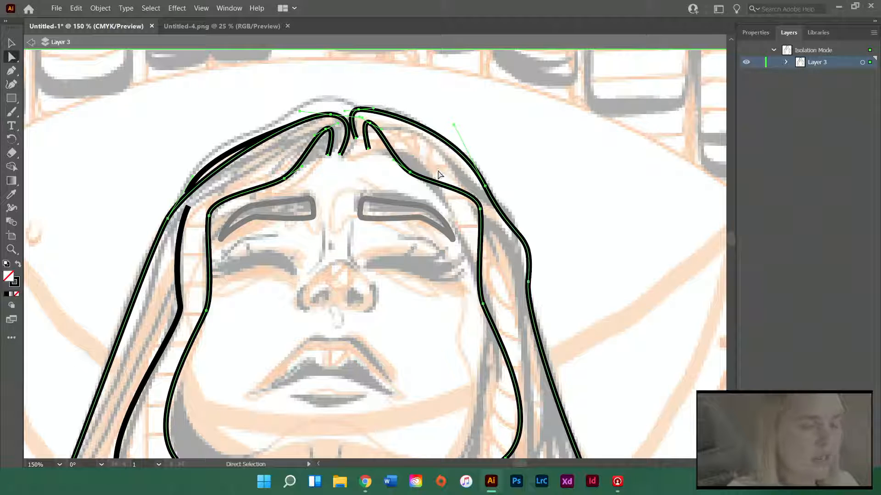
key(Up)
key(Up)
key(Up)
key(Up)
key(Up)
key(Up)
key(Up)
key(Up)
key(Up)
key(Up)
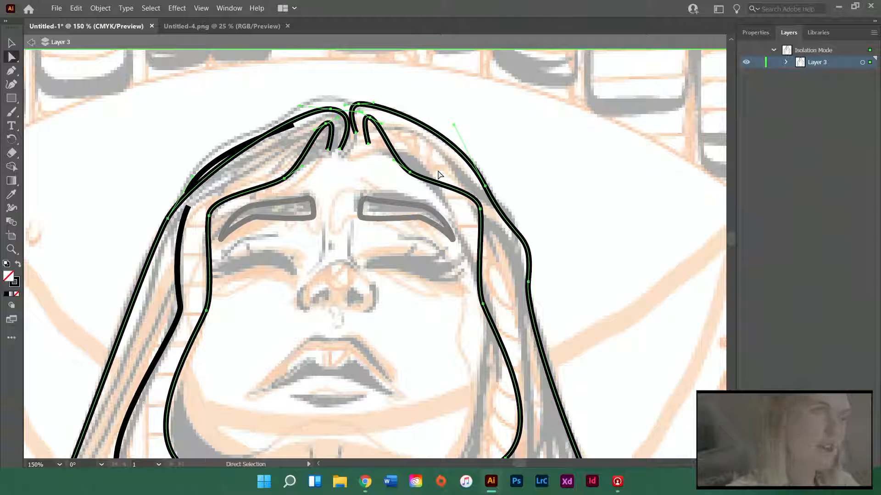
key(Up)
key(Up)
key(Up)
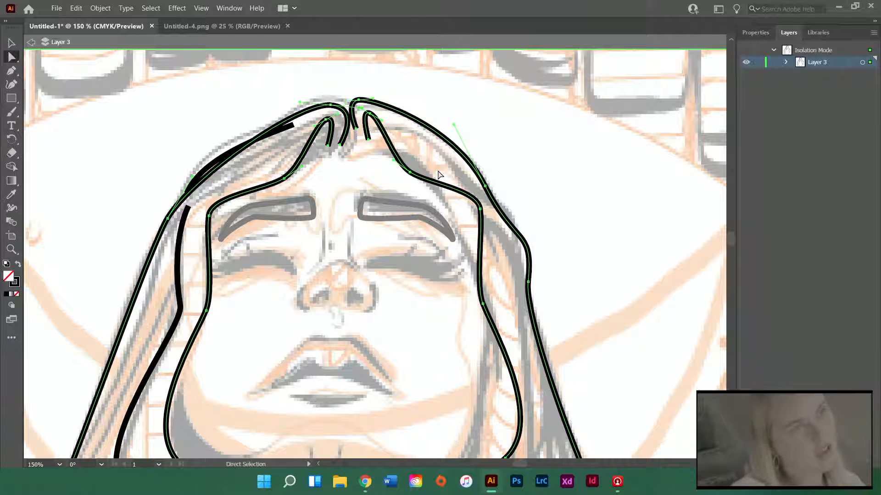
key(Down)
key(Down)
key(Down)
key(Down)
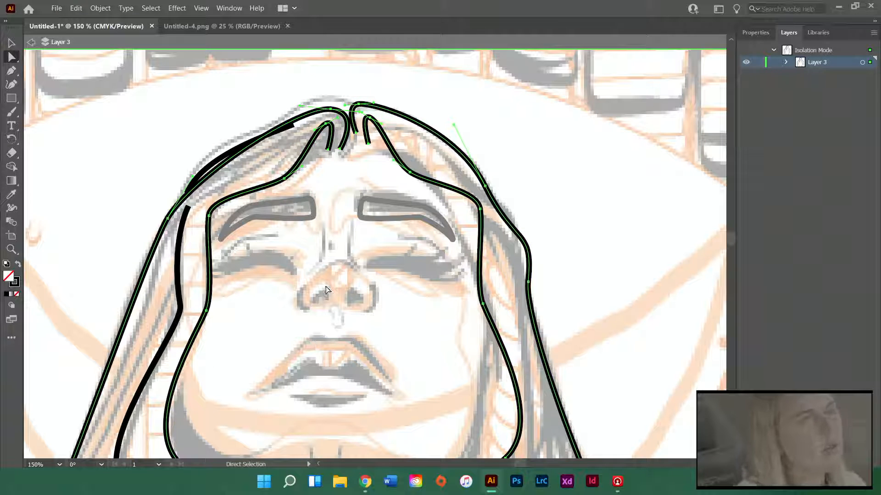
click(295, 182)
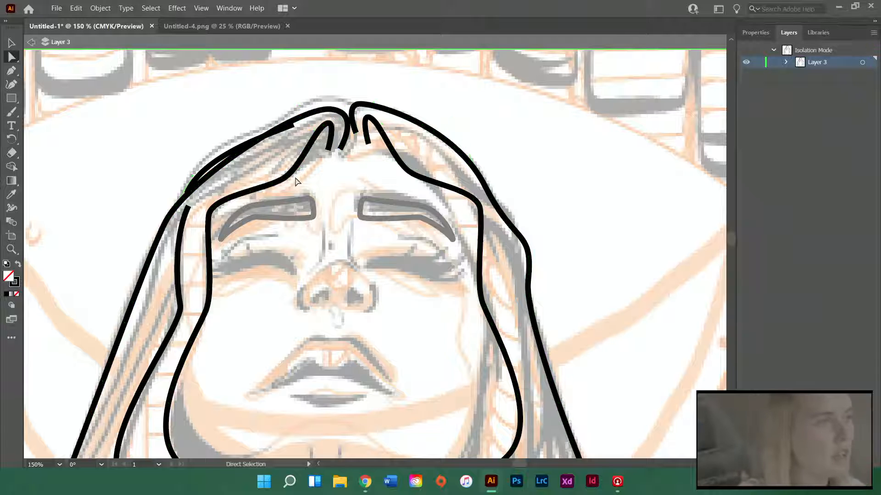
Move the left inner hairline's forehead anchor slightly outward, away from the center of the face
click(285, 181)
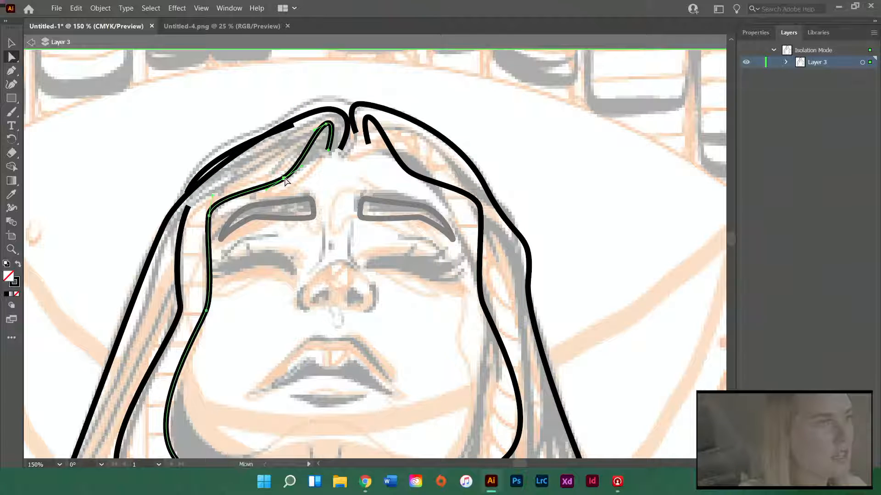
drag(284, 182, 280, 181)
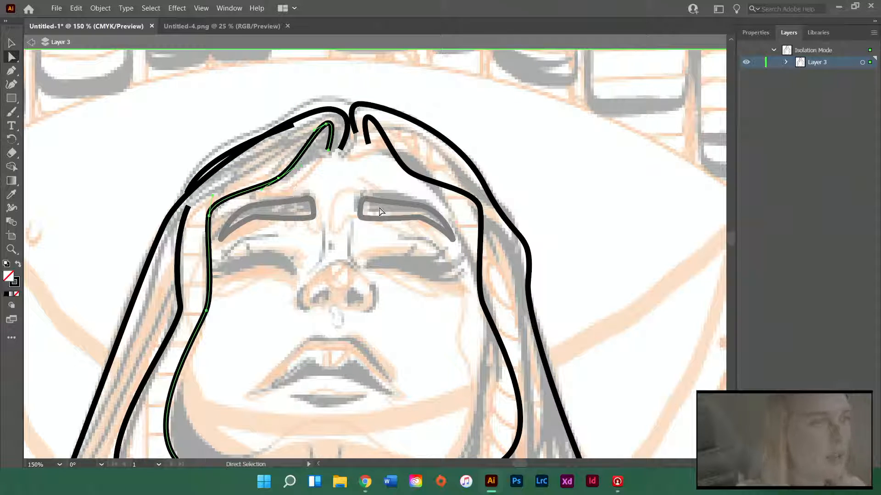
key(Left)
key(Left)
key(Left)
key(Left)
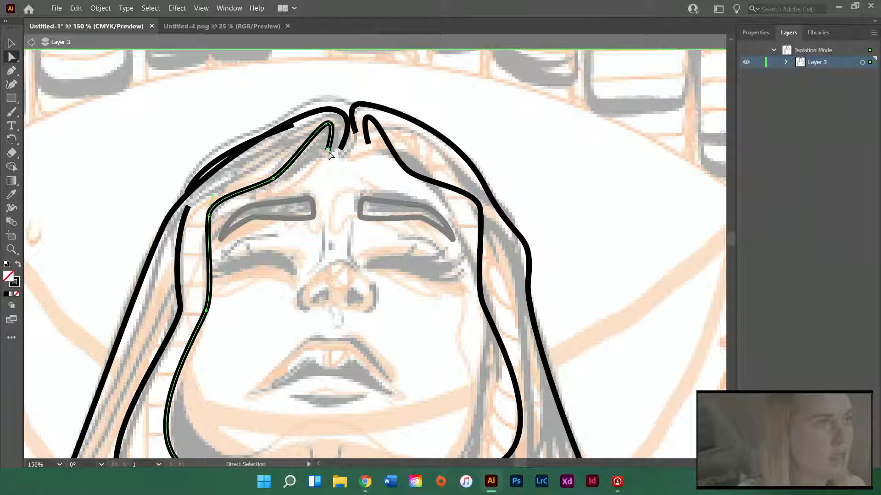
Shorten the loose ends of the two left hair strands at the parting
click(344, 153)
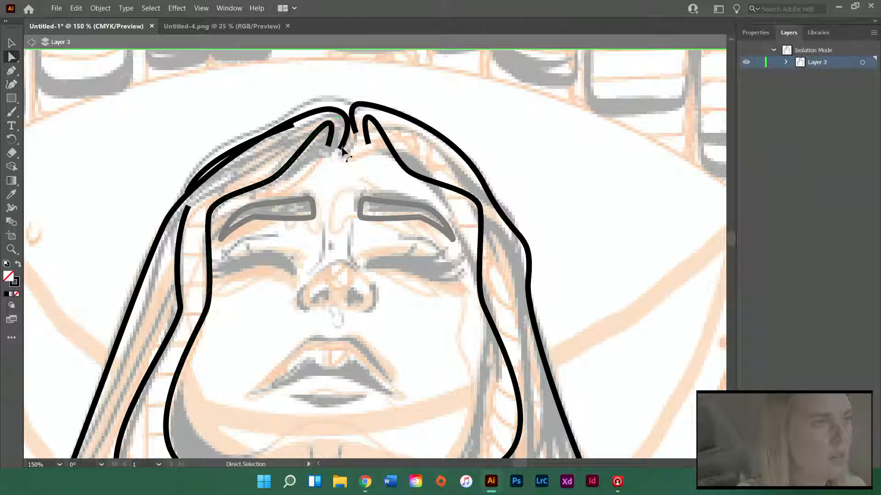
click(343, 154)
drag(340, 149, 340, 147)
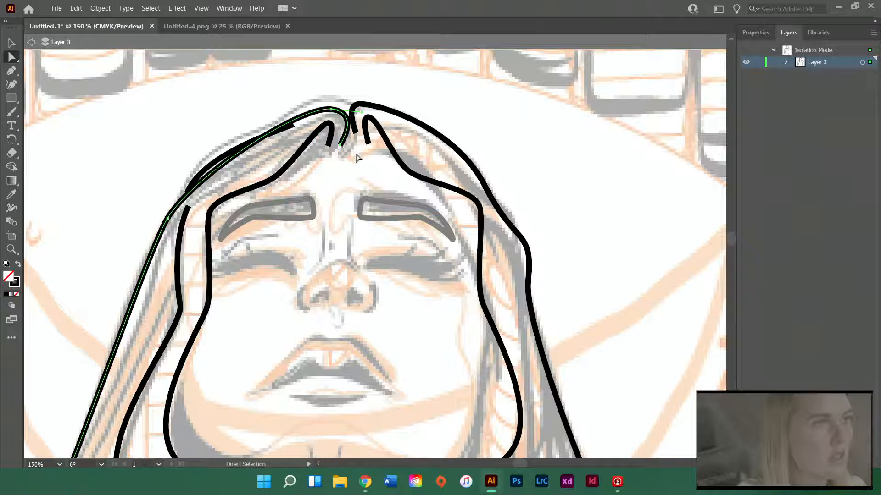
Move the right outer hair line's end onto the left strand at the parting and lower its top anchor to the inner strand's peak
click(368, 147)
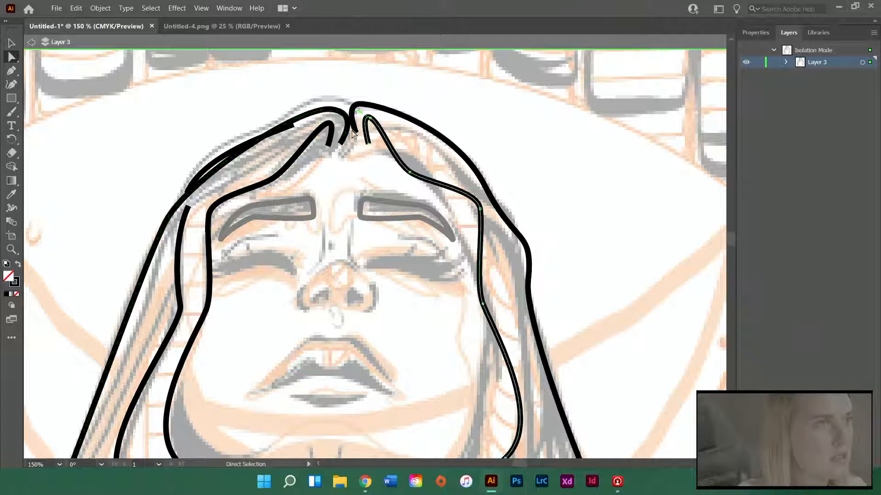
click(355, 133)
drag(357, 135, 340, 145)
drag(358, 104, 368, 117)
click(377, 166)
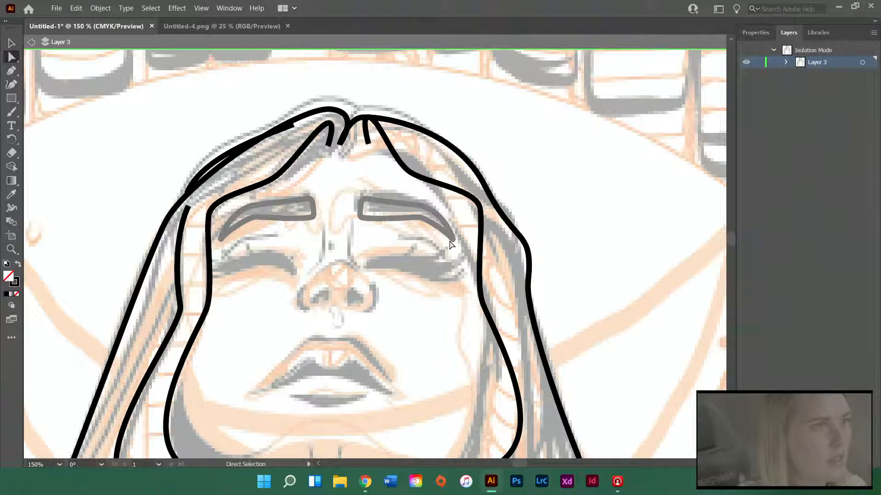
Check the adjusted hair, exit Layer 3's isolation, isolate Layer 5 and activate the Pen tool over the sketched eyes
key(ctrl+minus)
key(ctrl+minus)
scroll(356, 258, down, 2)
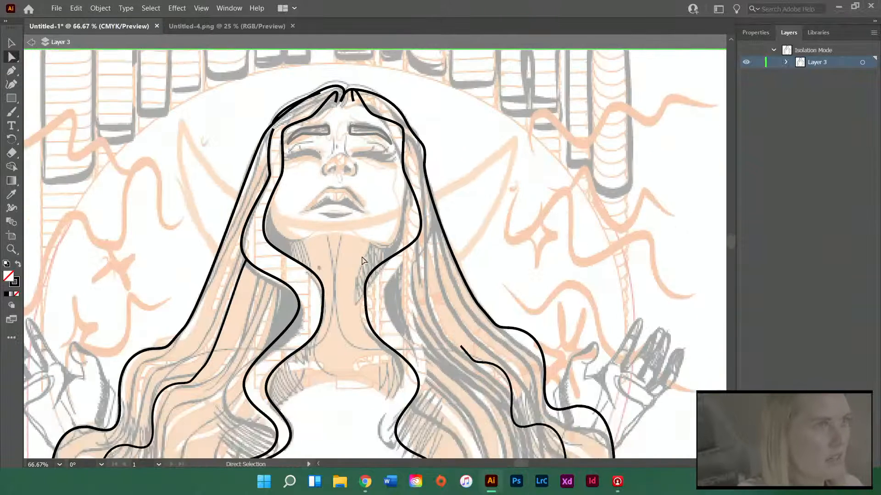
double_click(531, 162)
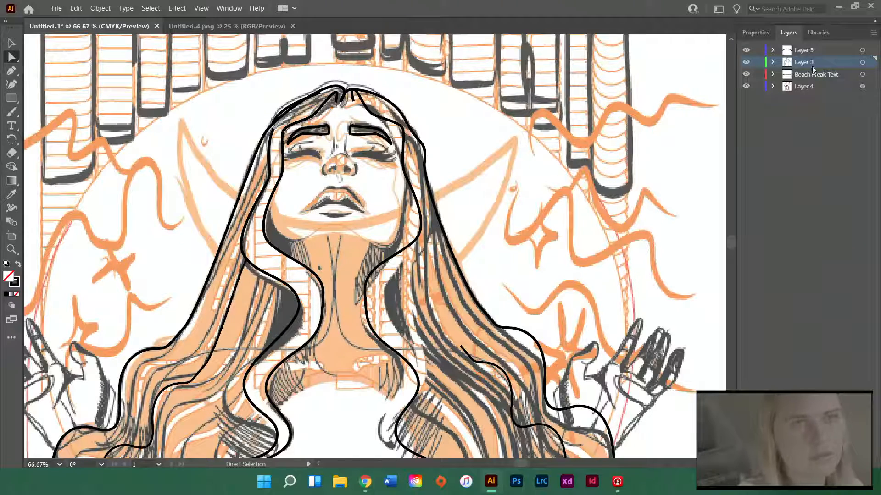
click(862, 50)
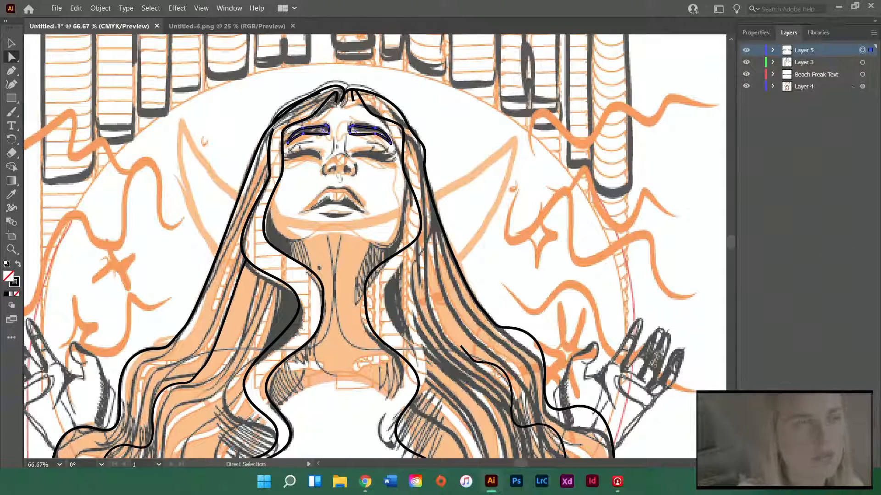
click(874, 32)
click(819, 129)
scroll(332, 156, up, 5)
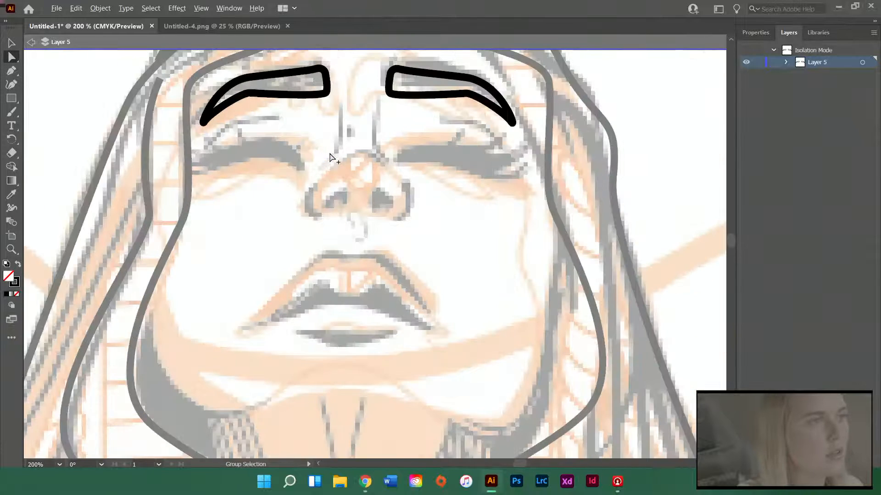
key(p)
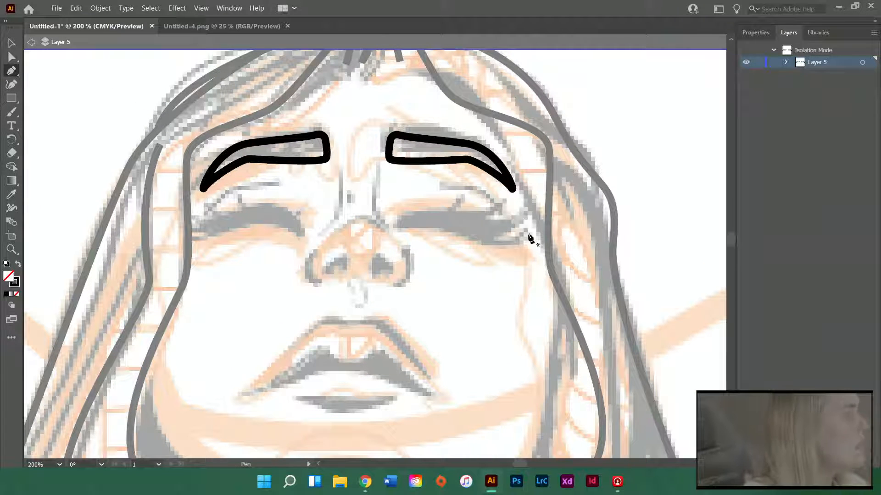
Trace the sketched right eye as one closed path, with a curved lid and pointed lashes at the outer side
click(398, 225)
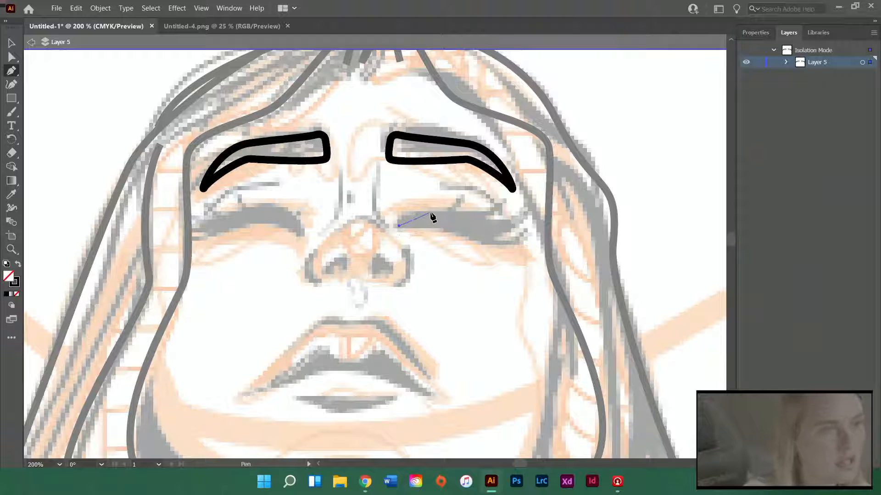
drag(441, 212, 475, 202)
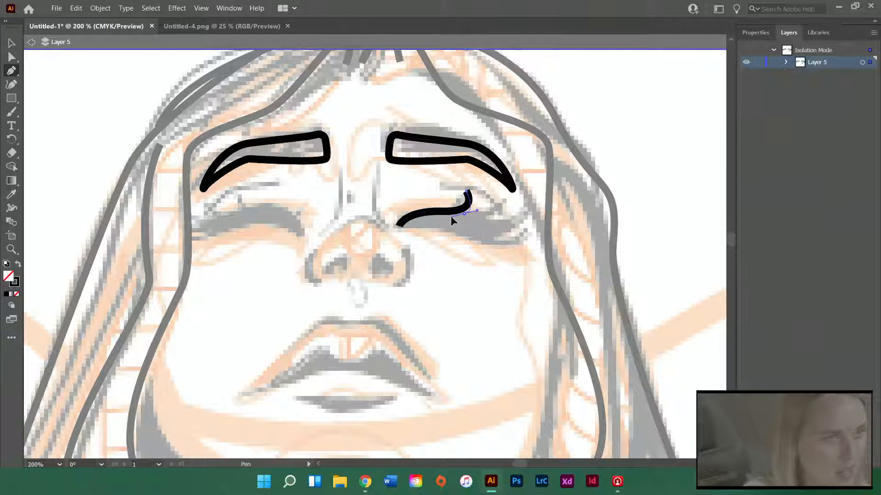
drag(451, 215, 523, 182)
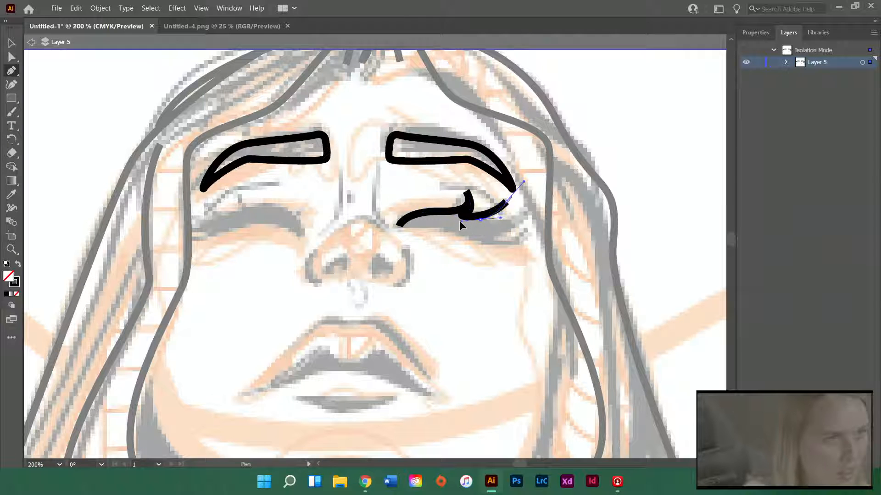
drag(460, 221, 456, 222)
mouse_move(530, 223)
mouse_down()
mouse_move(469, 241)
mouse_move(437, 222)
mouse_up()
click(526, 241)
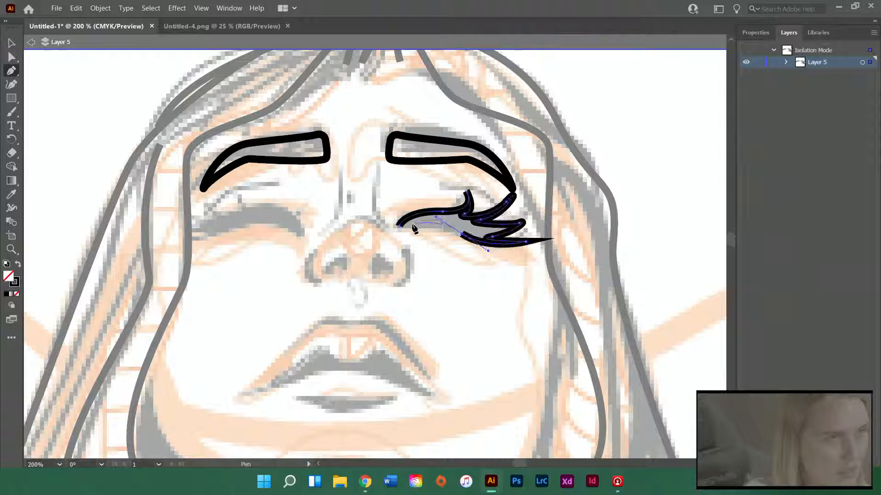
click(397, 226)
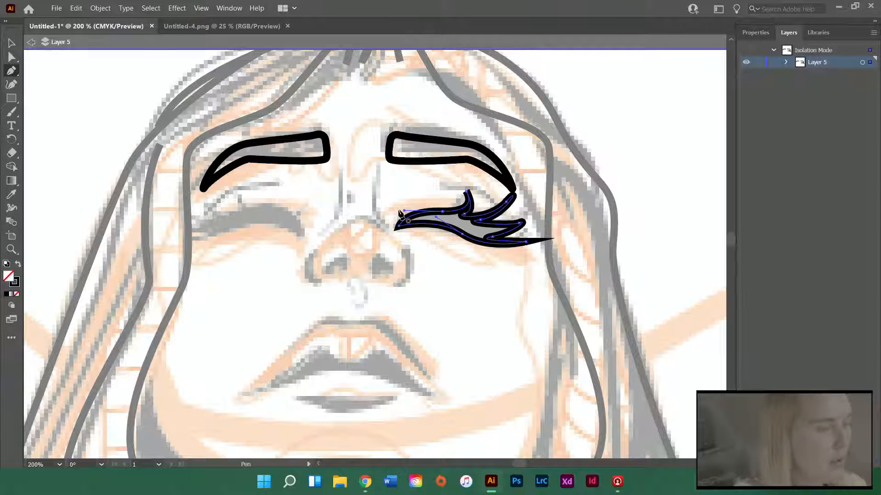
Scale the right eye shape down and nudge it so it sits below the right eyebrow over the sketched eye
key(v)
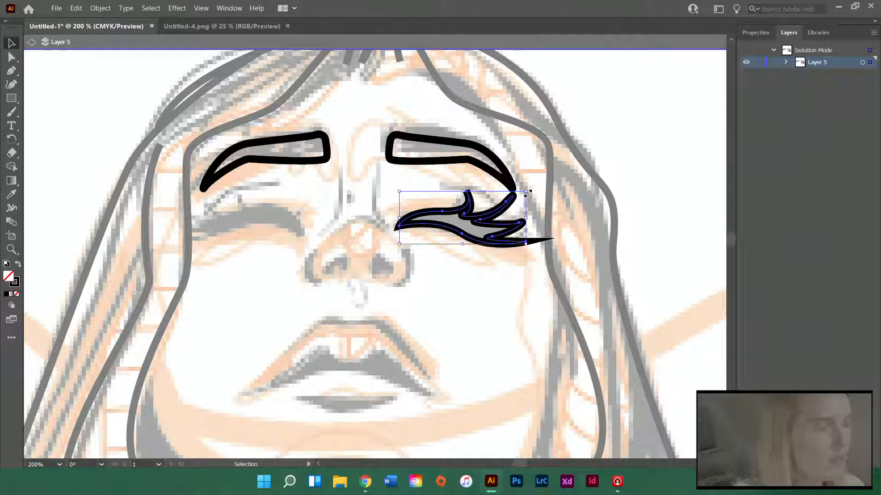
drag(526, 192, 507, 199)
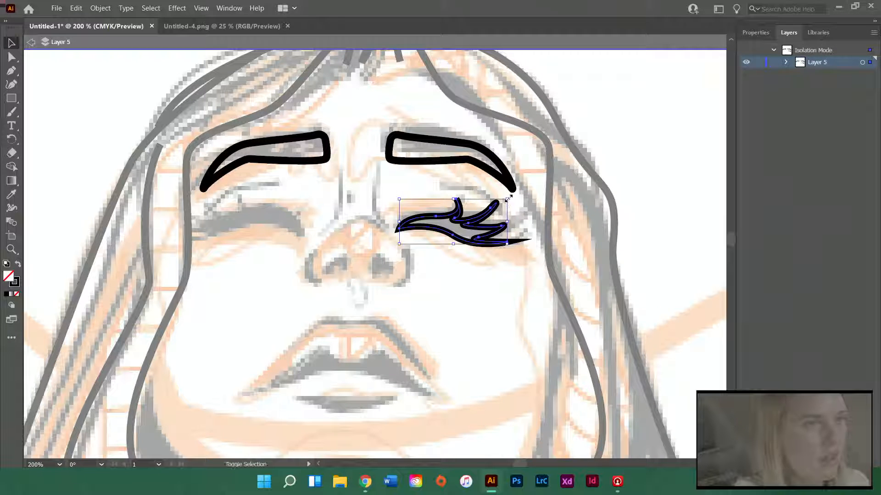
drag(507, 199, 484, 221)
scroll(422, 293, down, 3)
scroll(433, 298, down, 5)
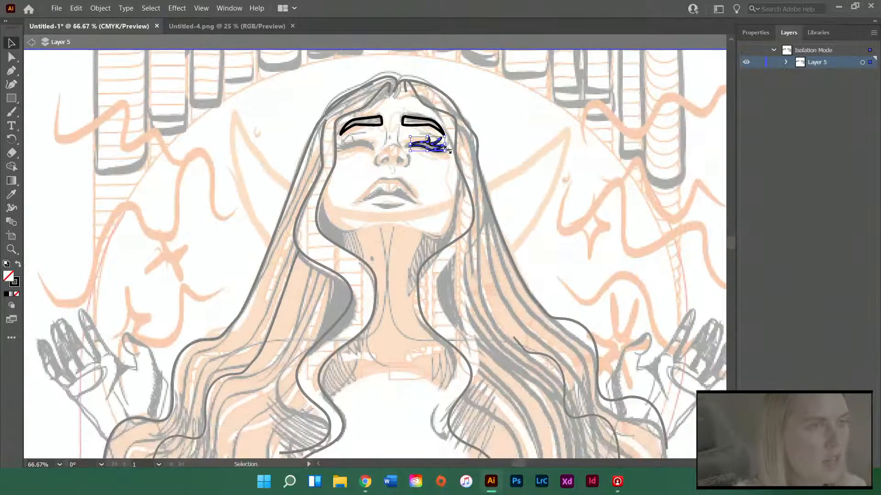
drag(437, 147, 438, 147)
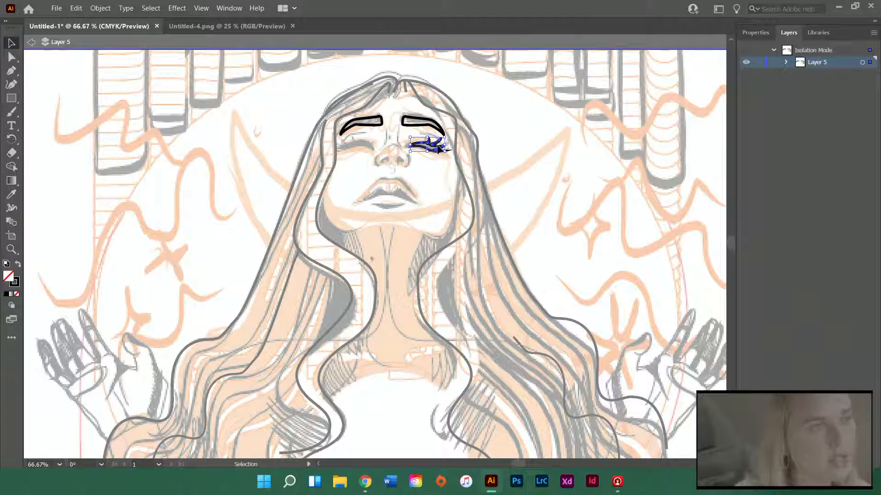
click(439, 145)
Duplicate the right eye shape and reflect the copy across the vertical axis at 90°
alt+scroll(439, 146, up, 2)
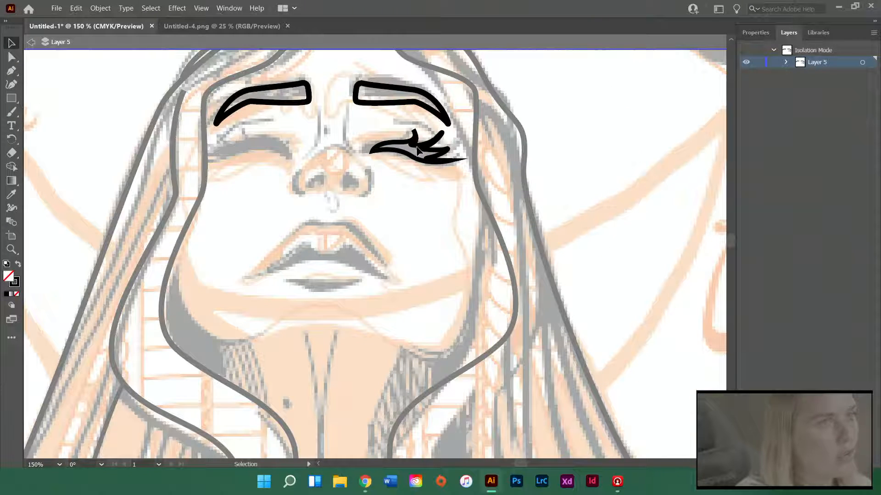
scroll(357, 183, up, 3)
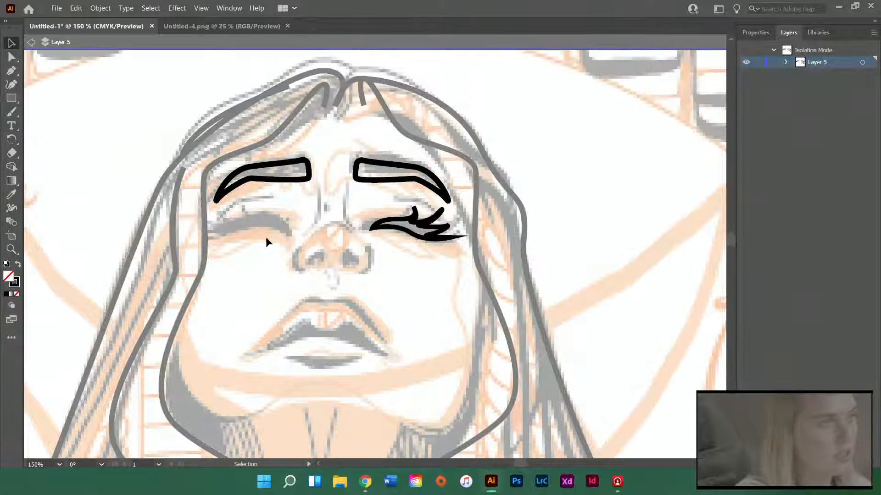
alt+scroll(257, 249, up, 1)
click(474, 218)
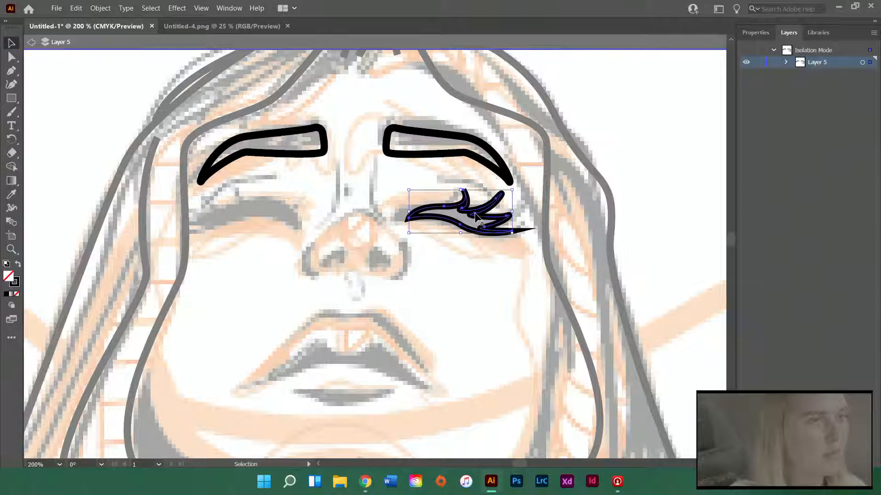
key(ctrl+c)
key(ctrl+v)
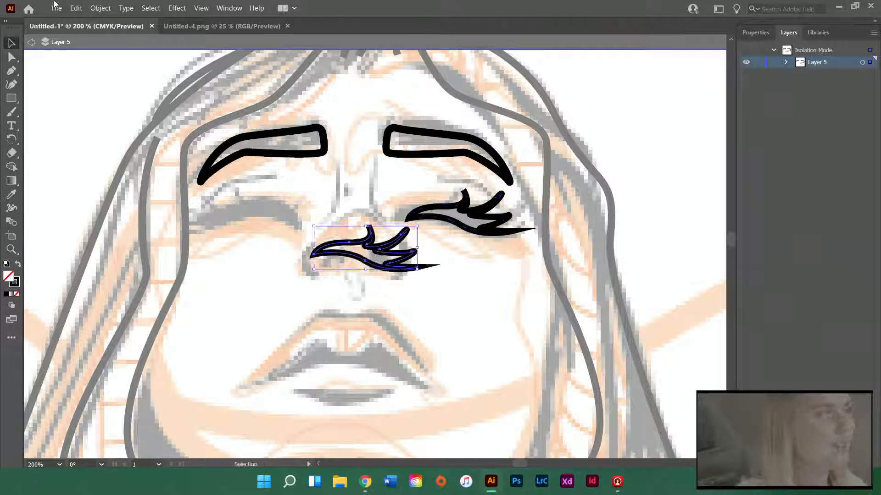
click(100, 8)
mouse_move(216, 20)
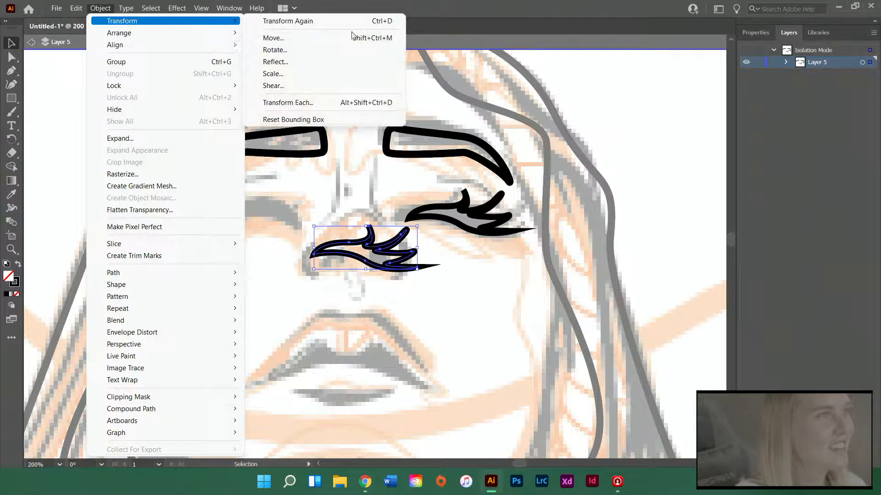
click(326, 62)
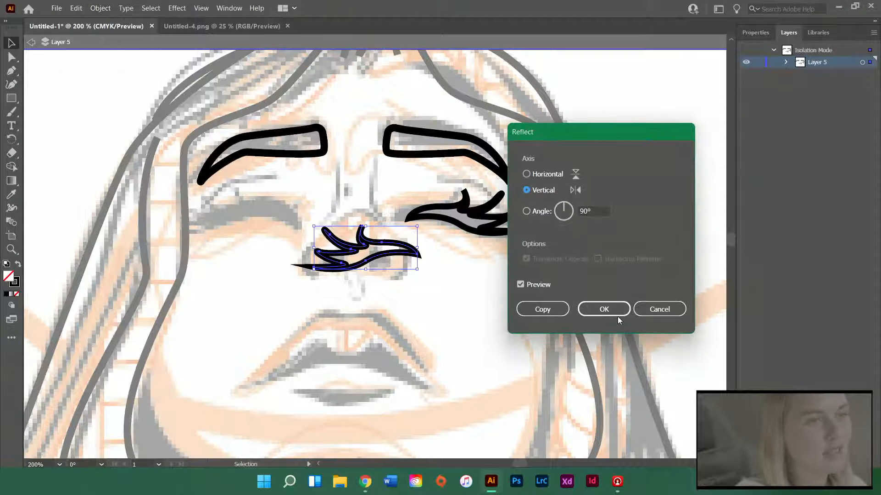
click(614, 313)
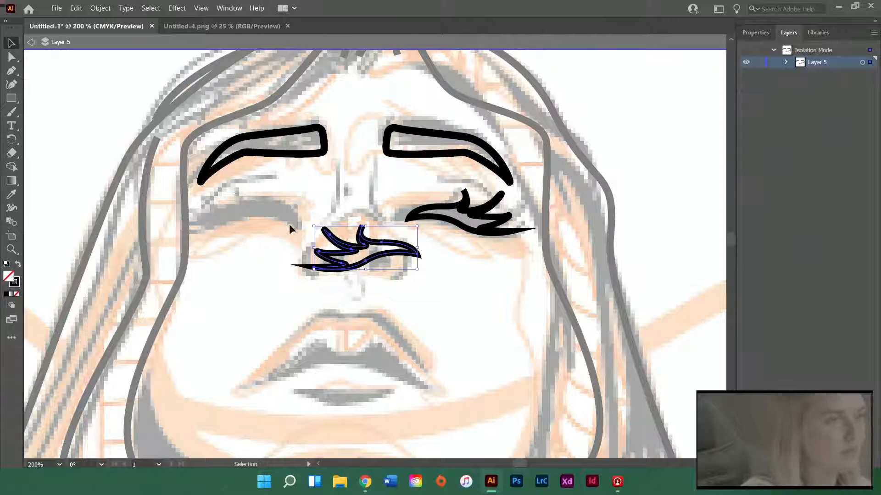
Position the mirrored eye over the sketched left eye, level with the right one, and shift it slightly toward the nose
drag(338, 250, 222, 211)
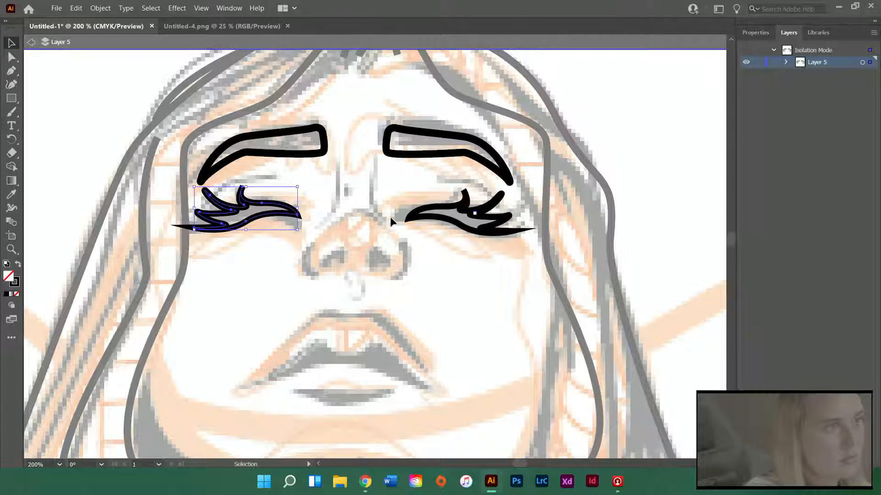
scroll(451, 253, down, 2)
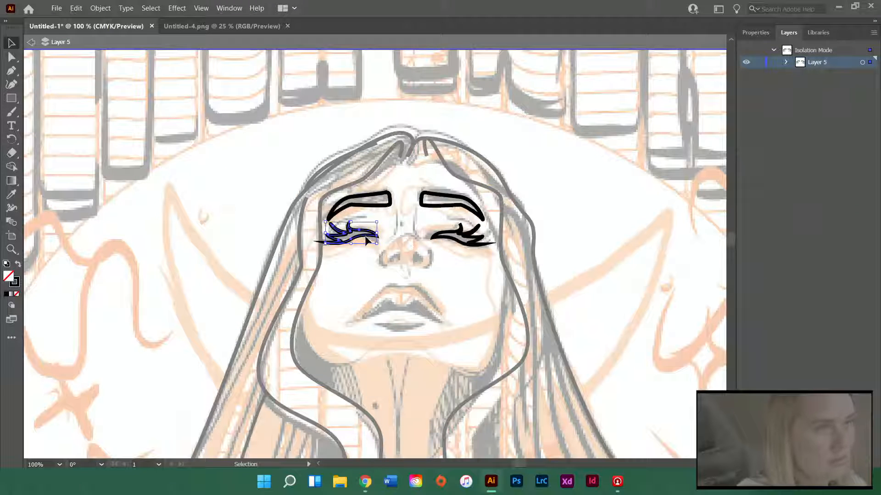
drag(365, 235, 374, 239)
scroll(475, 287, up, 1)
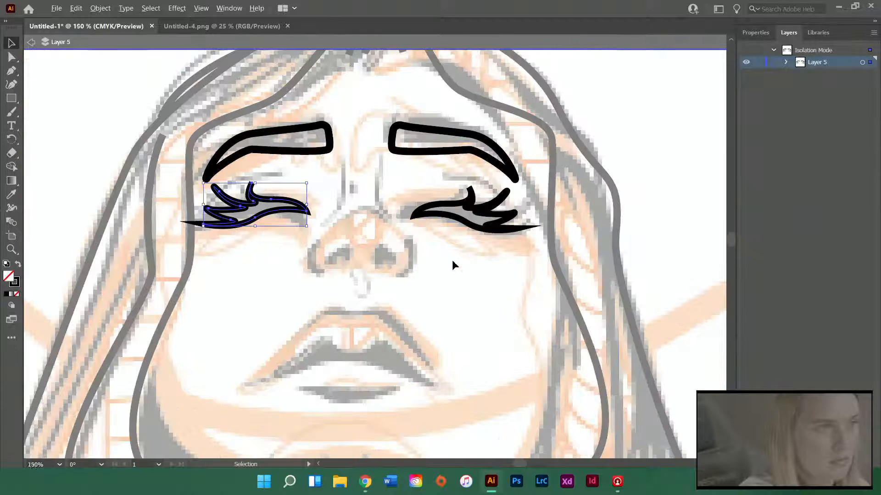
key(ctrl+shift+a)
click(301, 210)
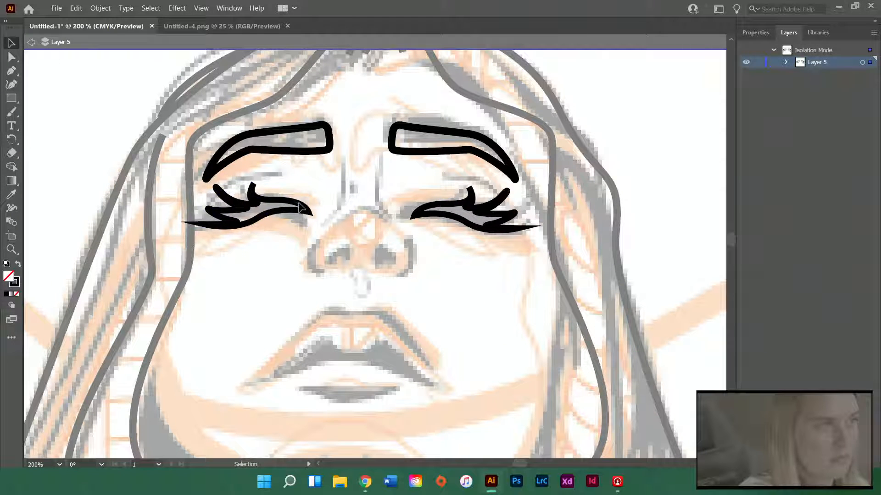
key(ctrl+shift+a)
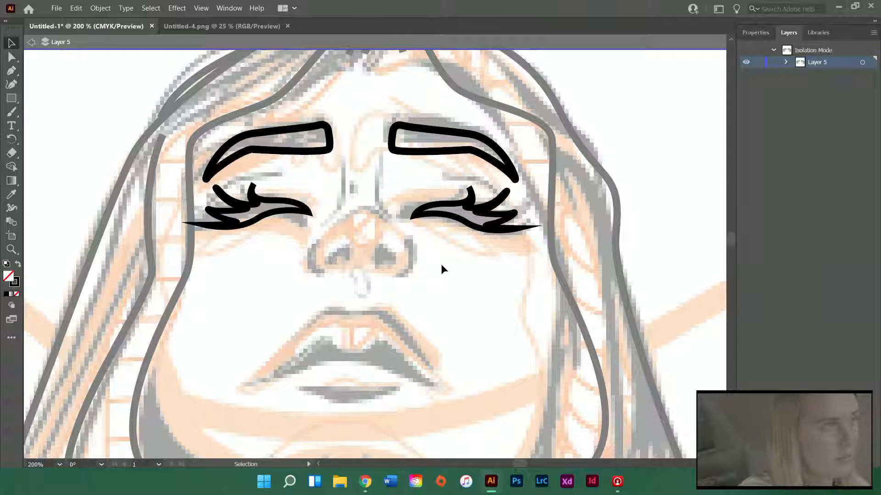
Draw a short, slightly curved line along the left side of the nose bridge between the eyebrows and the nose tip
scroll(441, 263, up, 1)
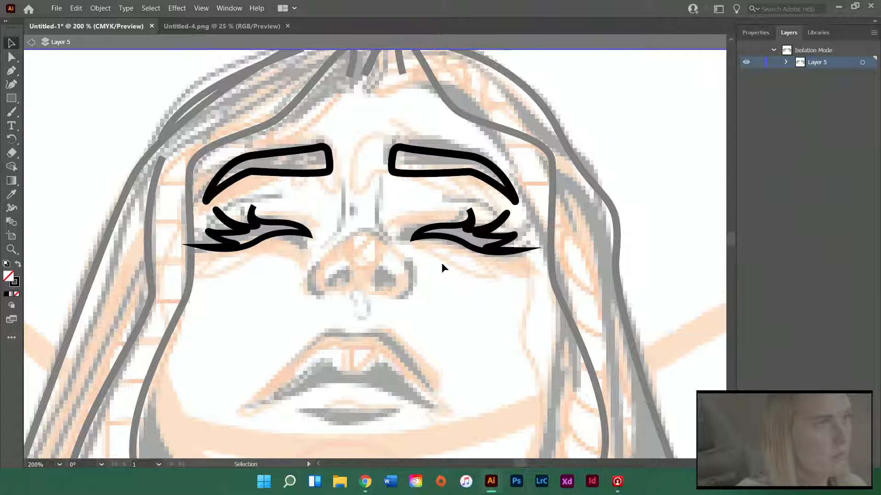
click(338, 184)
drag(333, 236, 334, 237)
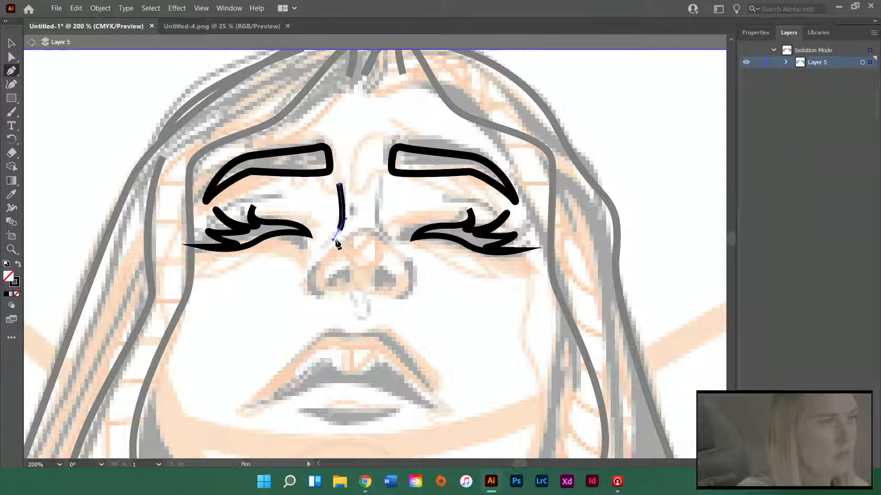
ctrl+click(381, 185)
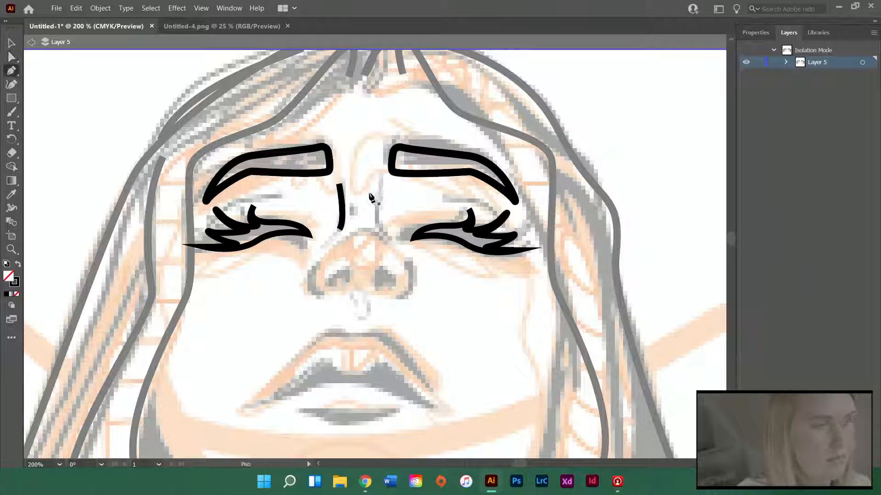
Draw the right nose line from the bridge down around the right nostril wing as one continuous curve
click(378, 188)
drag(397, 249, 402, 253)
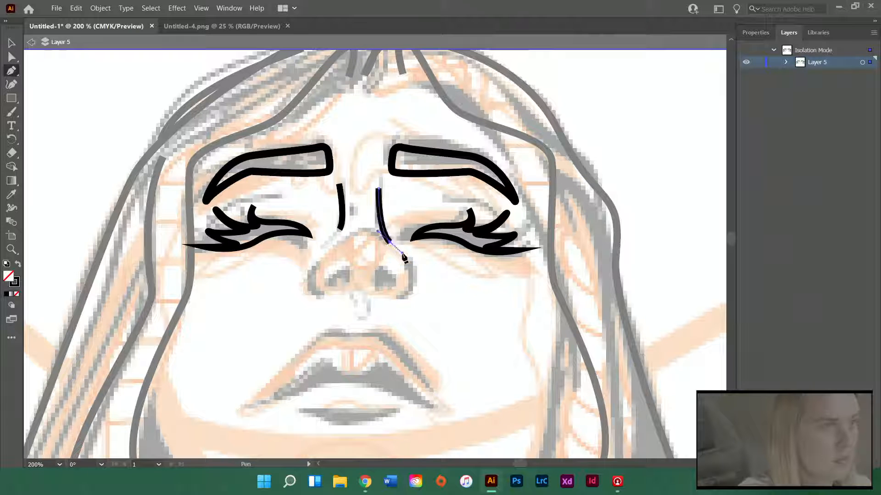
drag(389, 304, 382, 309)
ctrl+click(382, 309)
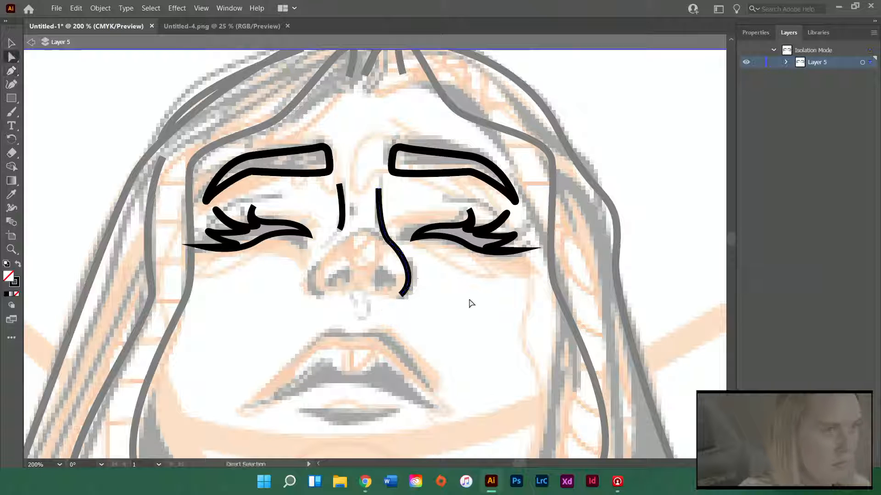
Trace the right nostril as a rounded, triangular open path with a small gap at its base
scroll(389, 284, up, 4)
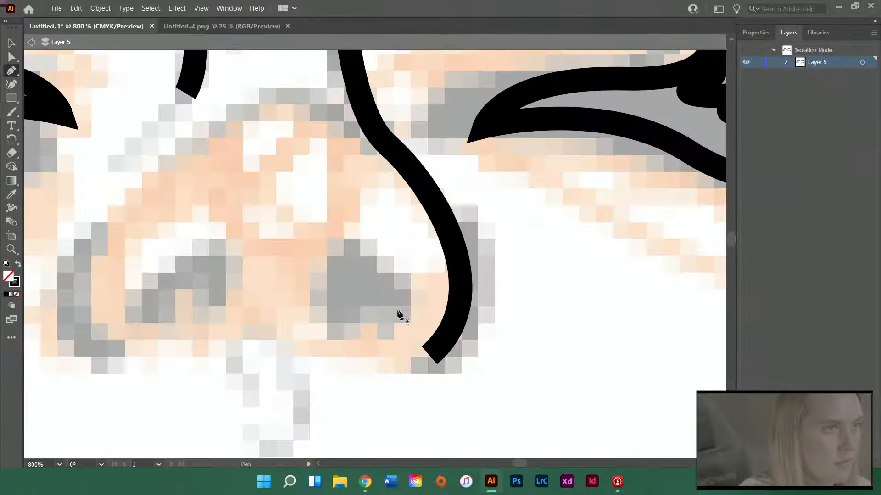
click(327, 327)
drag(331, 252, 350, 246)
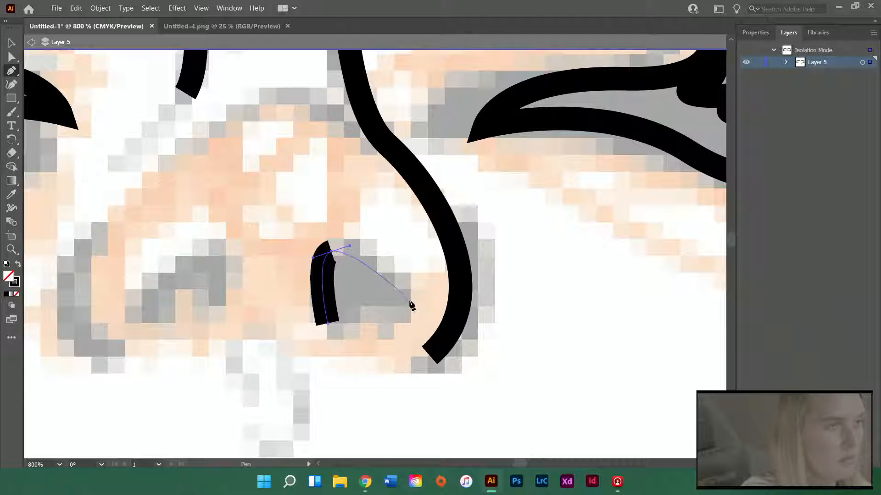
drag(402, 302, 391, 319)
click(356, 333)
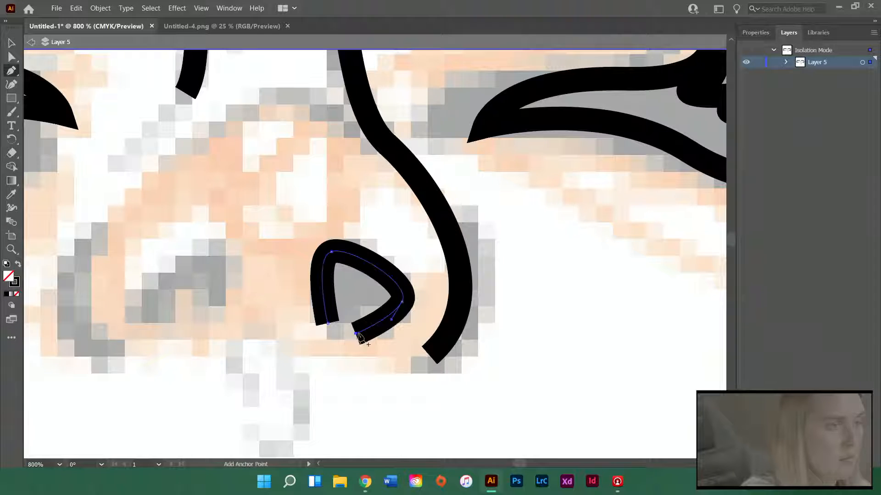
ctrl+click(325, 365)
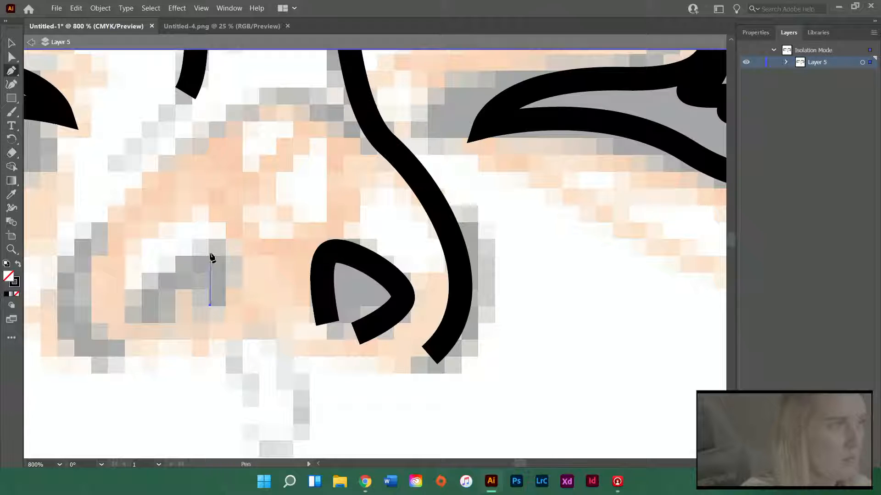
Trace the left nostril as a rounded open path arching over the sketched shadow and ending under its base
drag(210, 254, 190, 245)
drag(136, 308, 143, 328)
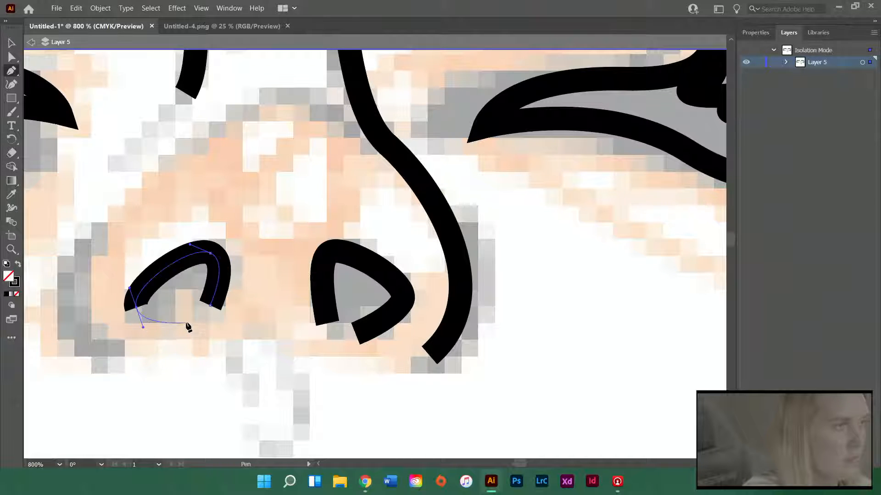
click(186, 323)
key(a)
click(218, 380)
scroll(187, 352, down, 3)
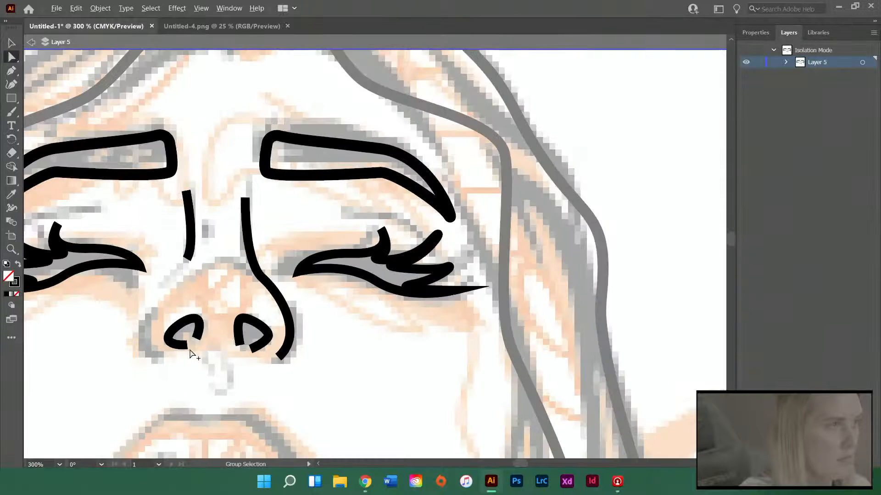
Draw a curved line along the outer edge of the left nostril wing, ending beneath the nostril
scroll(91, 344, up, 3)
key(p)
click(261, 247)
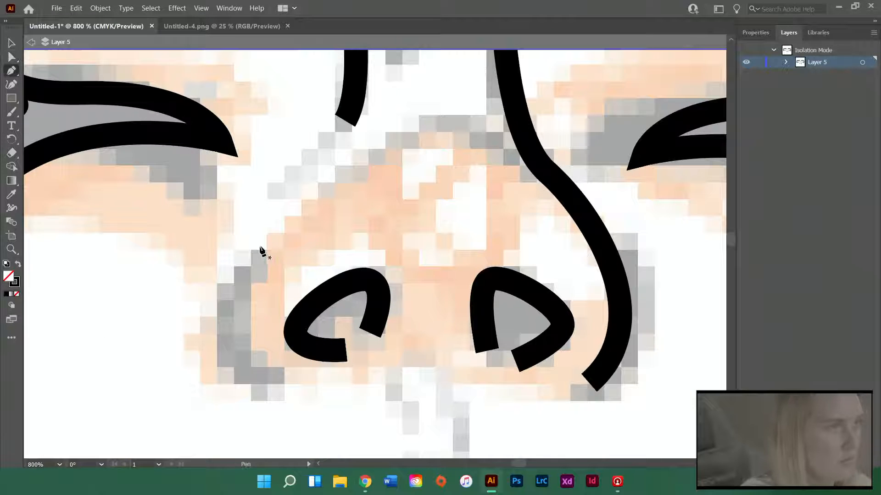
drag(272, 382, 338, 409)
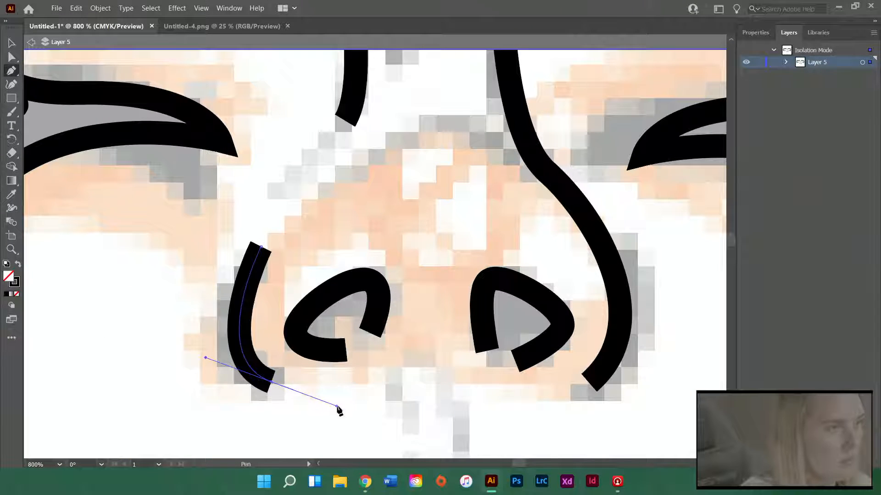
key(a)
click(425, 388)
scroll(377, 341, down, 1)
scroll(377, 341, down, 3)
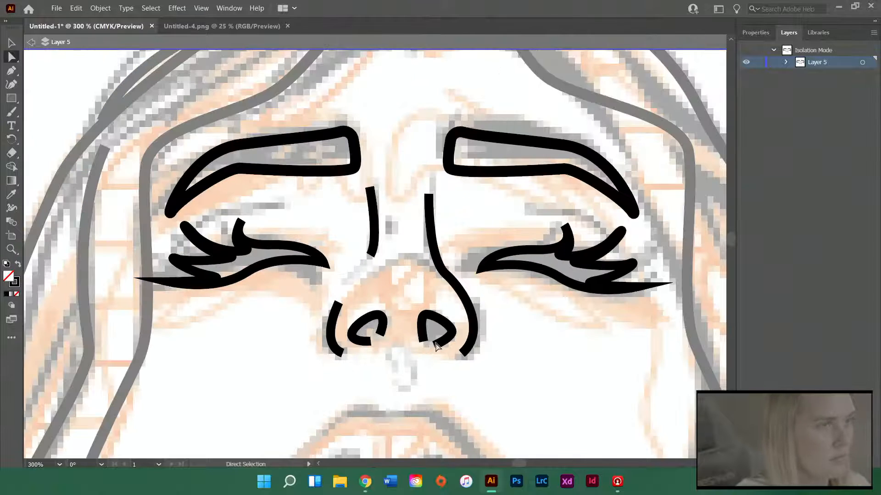
Draw an arched line over the nose tip, from below the left bridge line to the right nose line, and deselect it
scroll(441, 350, down, 1)
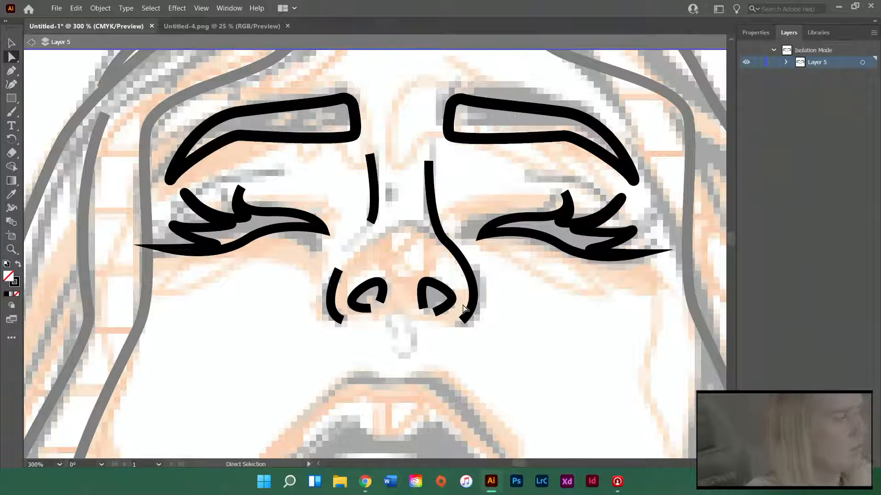
scroll(486, 312, down, 2)
scroll(330, 279, down, 1)
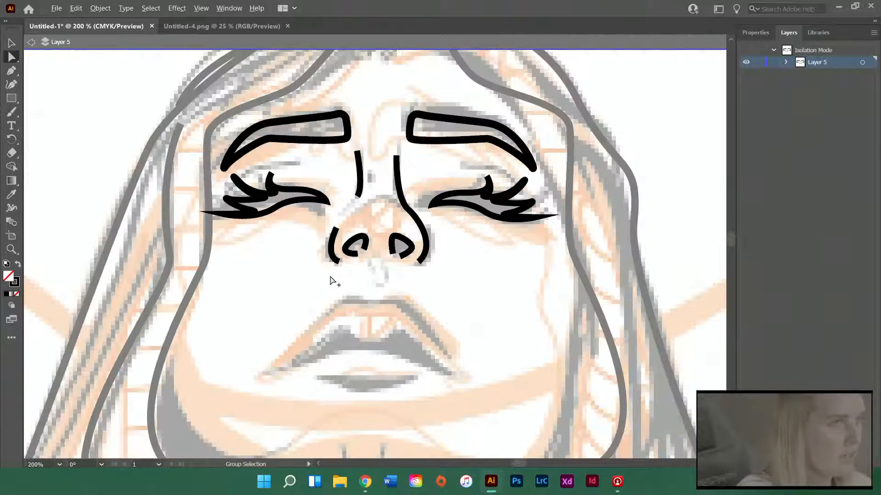
scroll(443, 289, down, 1)
scroll(474, 289, down, 2)
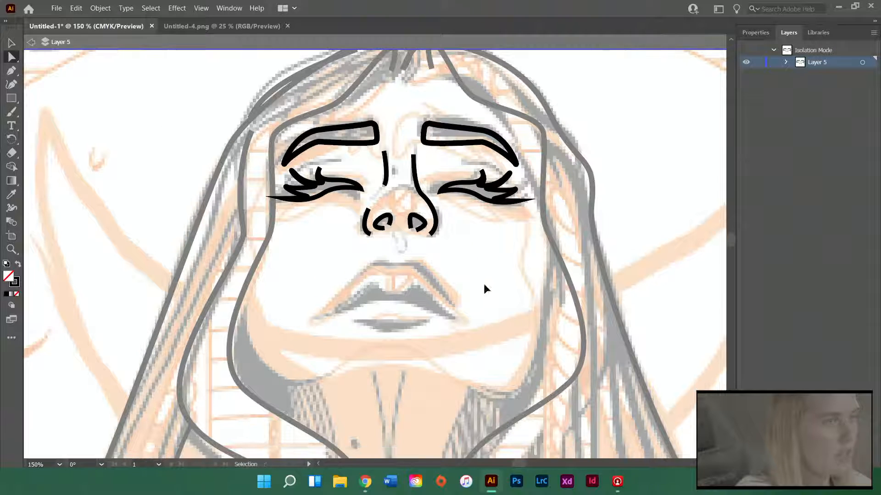
scroll(484, 284, right, 2)
scroll(471, 266, right, 2)
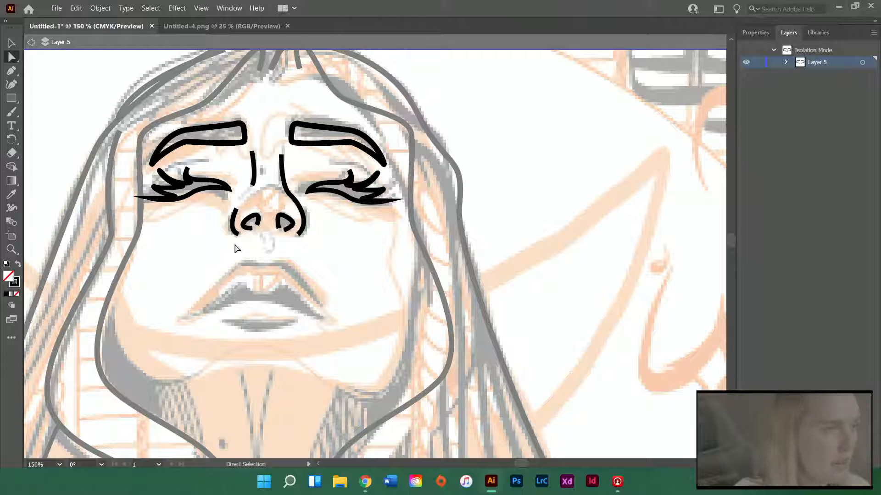
scroll(243, 184, up, 2)
key(p)
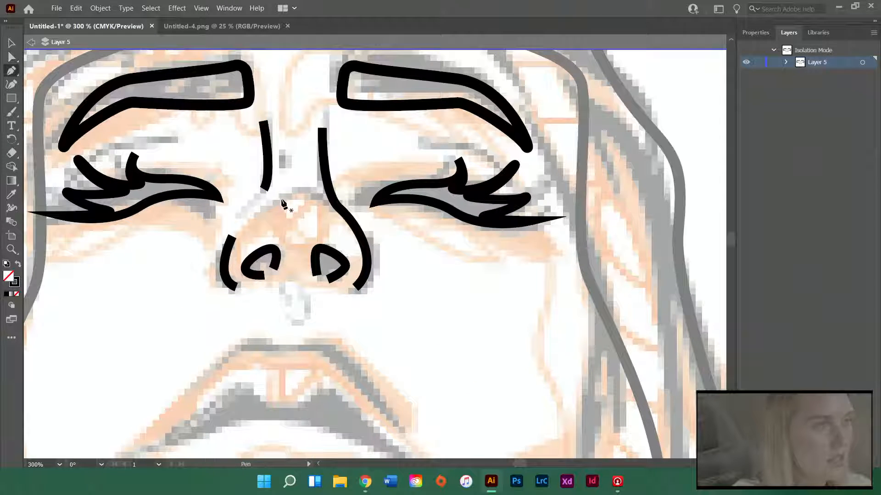
click(267, 203)
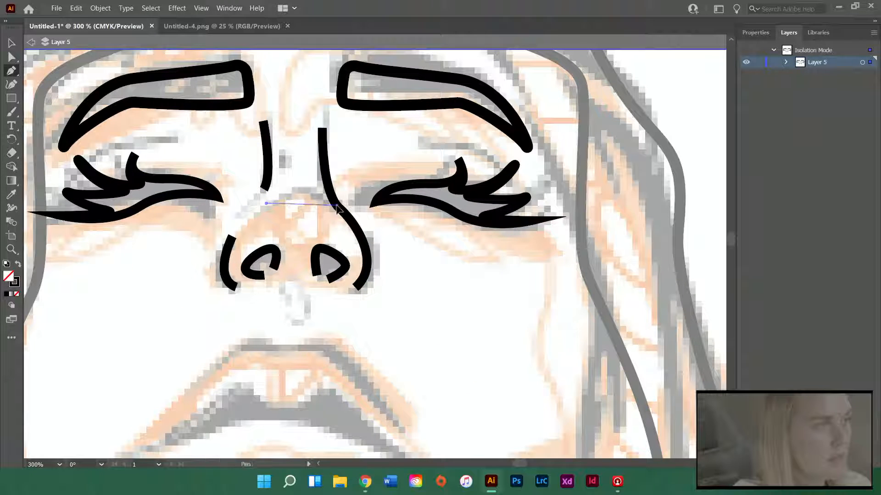
mouse_move(337, 205)
mouse_down()
mouse_move(395, 229)
mouse_move(379, 233)
mouse_up()
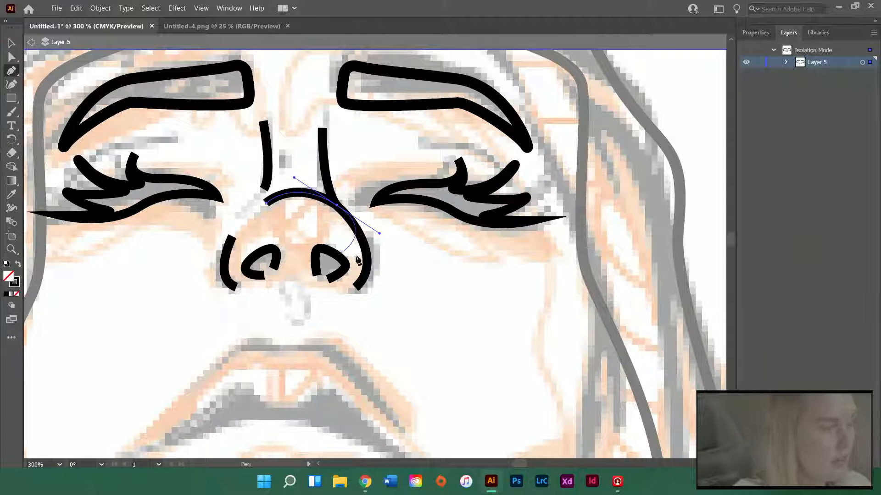
key(a)
click(409, 312)
Trace the upper lip as a closed path, running from the top center around the right corner, along the wavy lower edge and past the left corner
scroll(415, 277, down, 3)
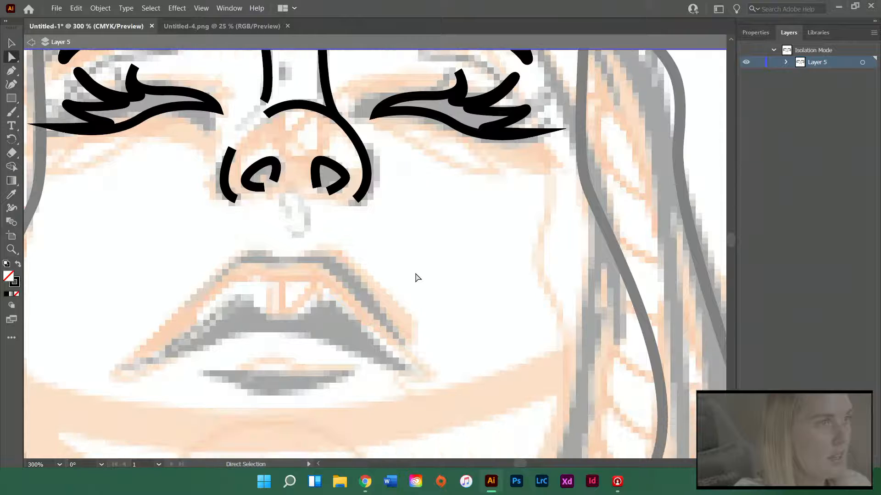
key(p)
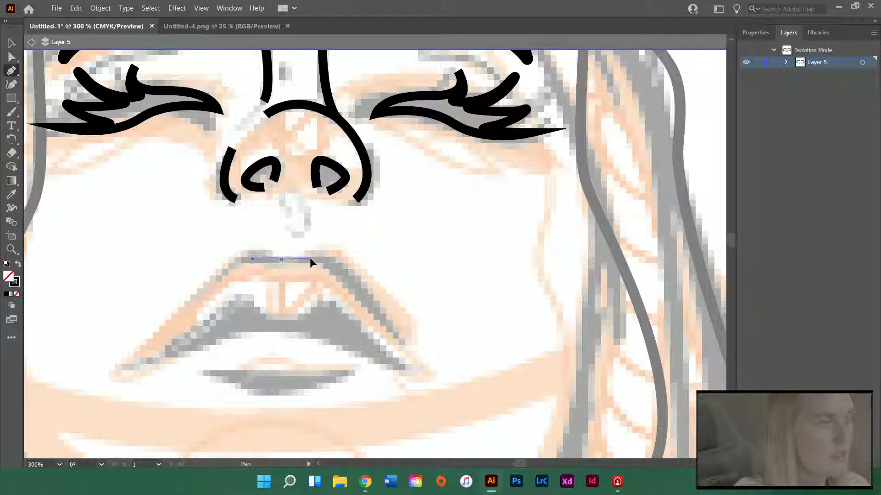
drag(311, 258, 311, 259)
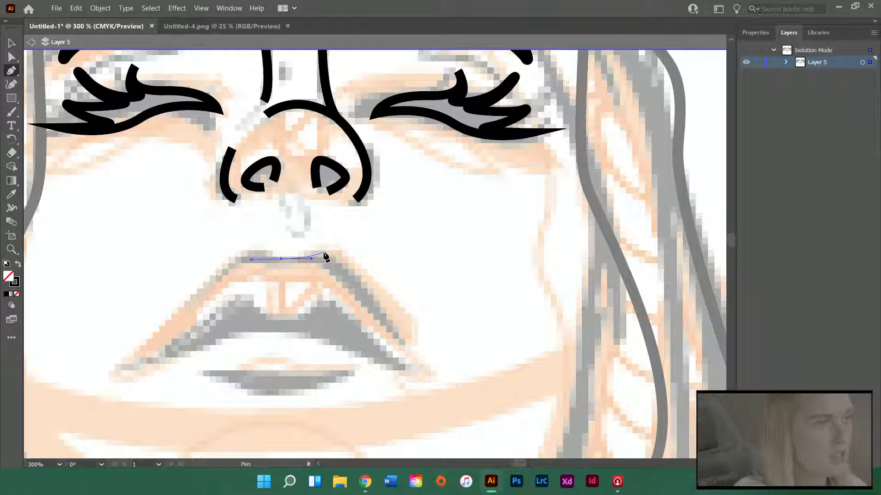
click(325, 252)
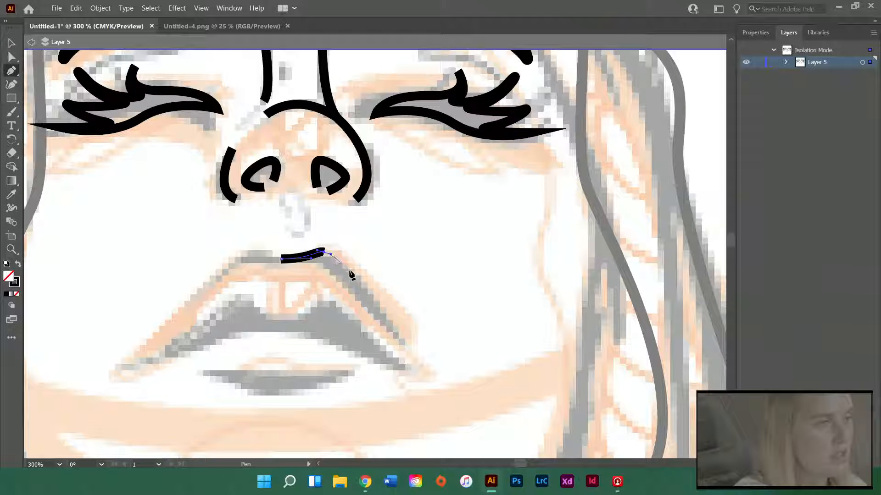
click(405, 338)
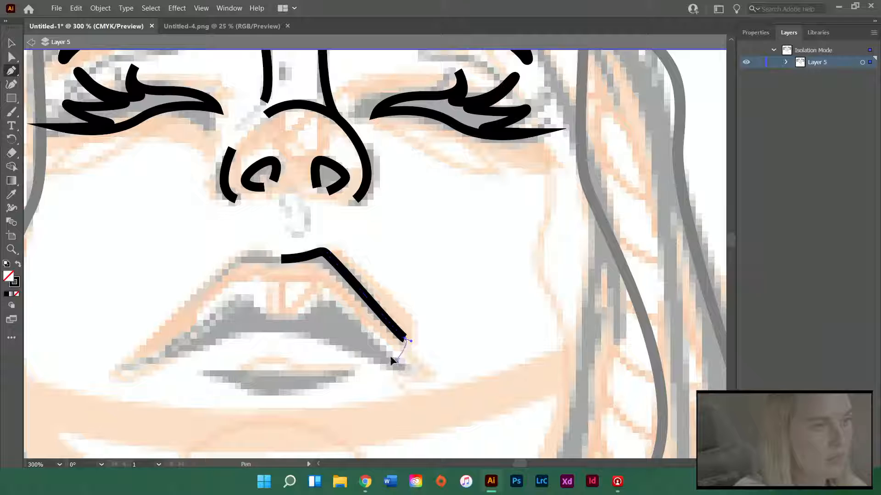
drag(374, 347, 374, 349)
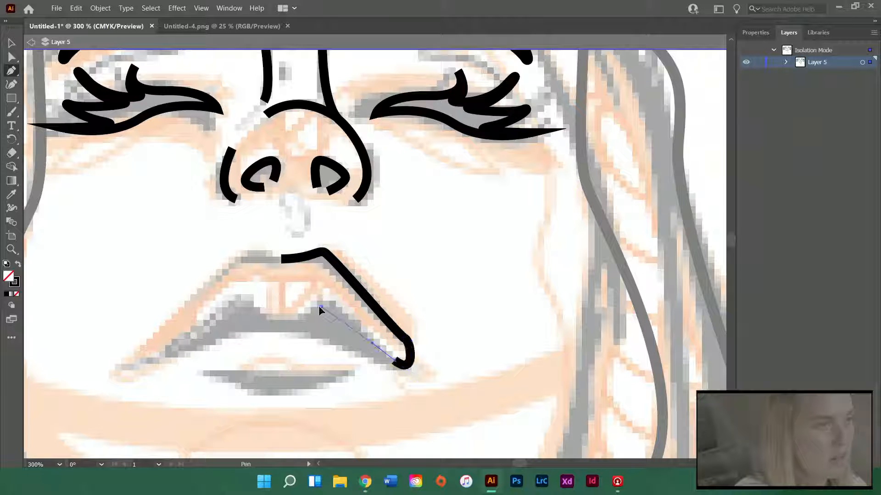
mouse_move(302, 306)
mouse_down()
mouse_move(262, 321)
mouse_move(234, 299)
mouse_up()
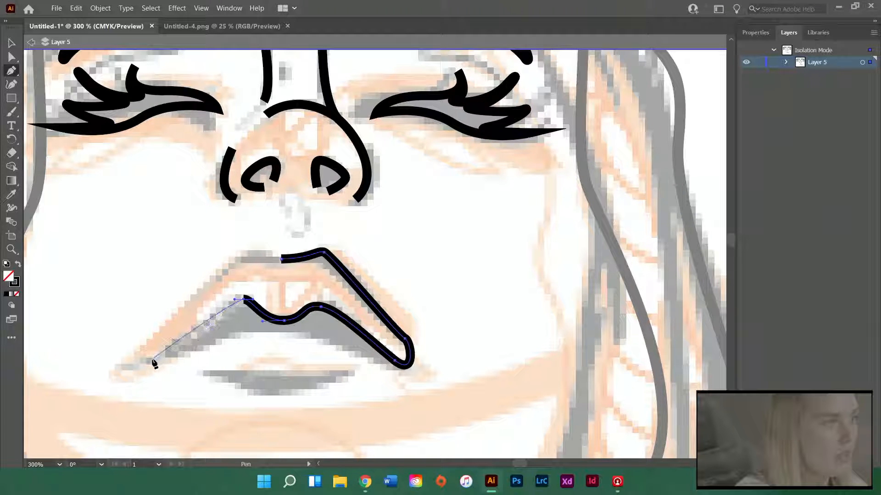
drag(152, 359, 134, 362)
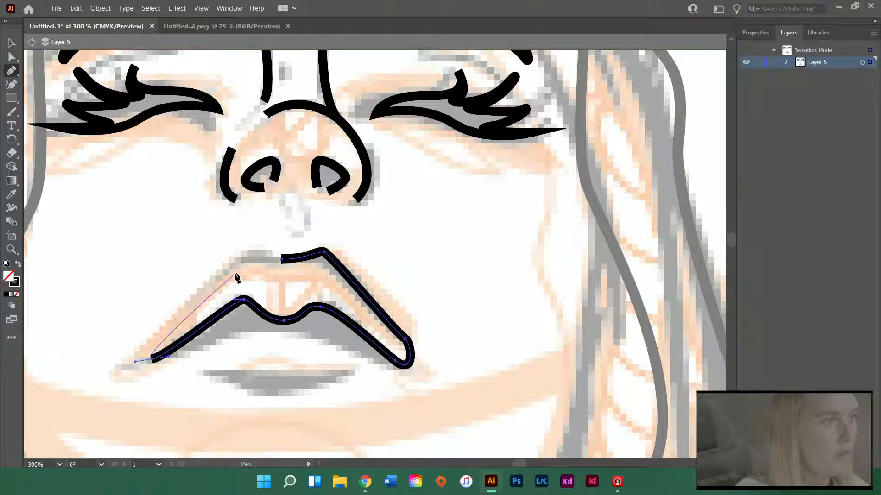
mouse_move(237, 267)
mouse_down()
mouse_move(244, 254)
mouse_move(231, 265)
mouse_move(236, 253)
mouse_up()
key(ctrl+z)
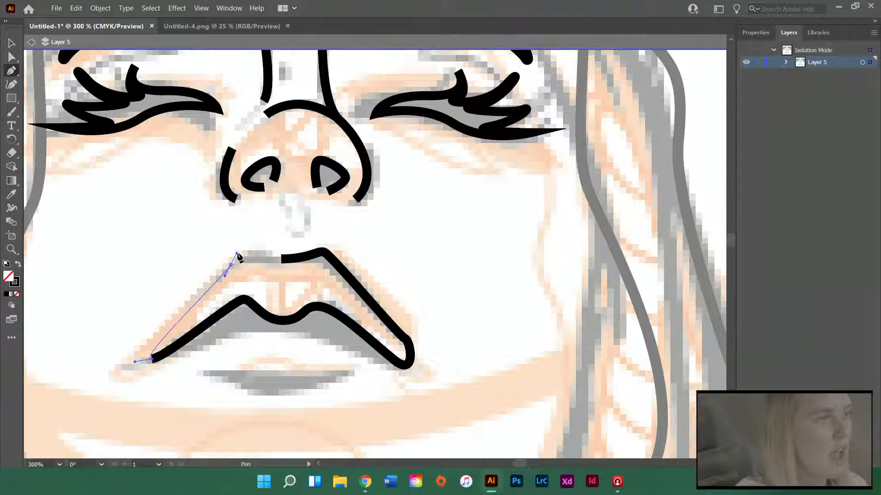
click(281, 260)
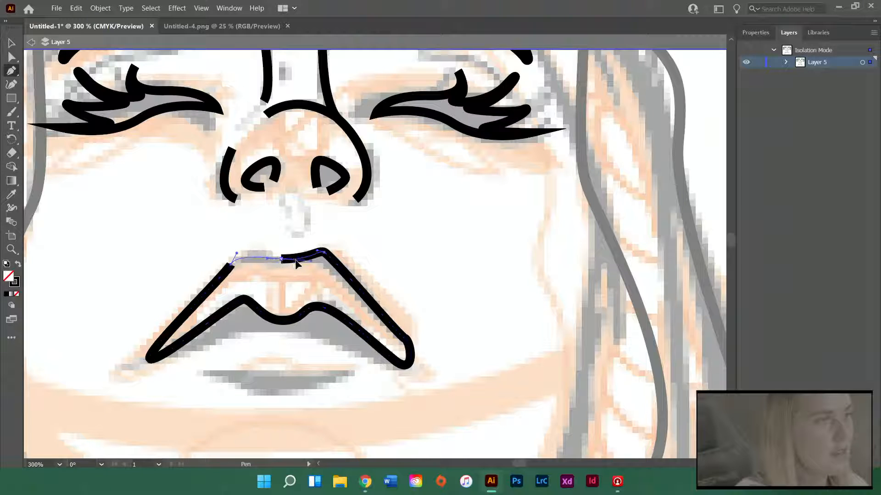
Refine the upper lip outline by smoothing both top peaks and lowering the two raised points of its lower edge
key(a)
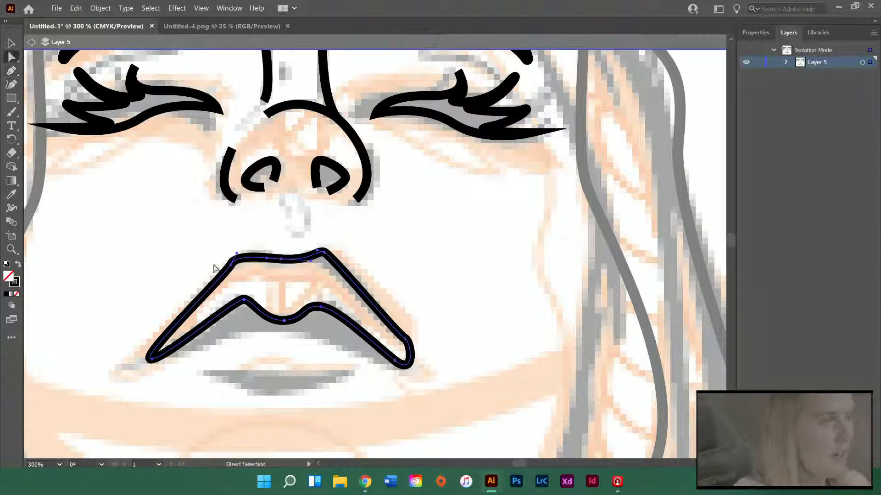
click(238, 259)
drag(237, 254, 246, 249)
drag(325, 253, 321, 250)
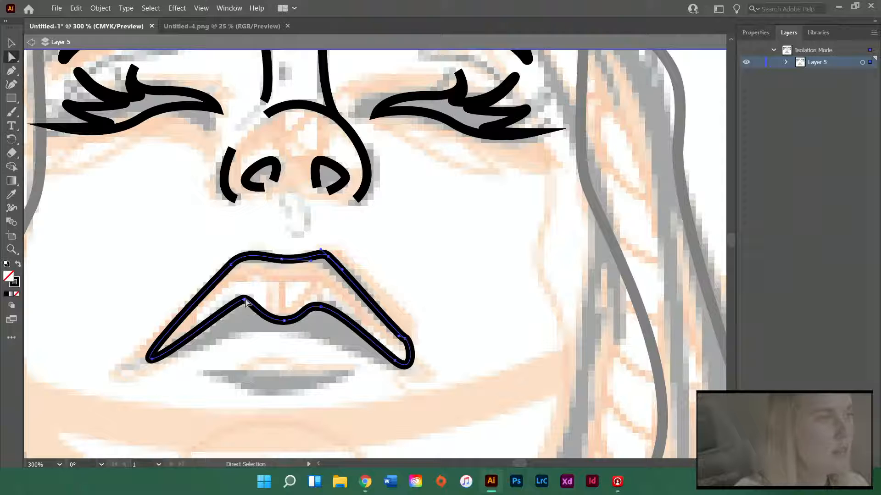
drag(244, 300, 244, 312)
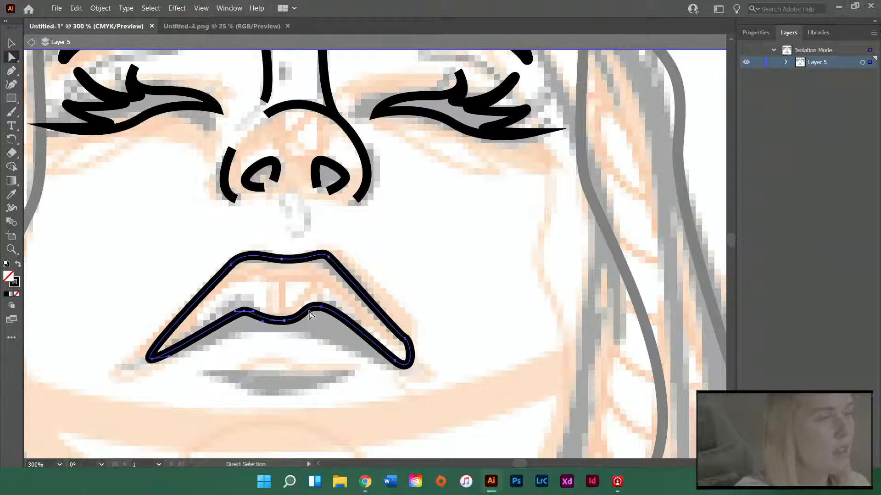
drag(321, 308, 326, 312)
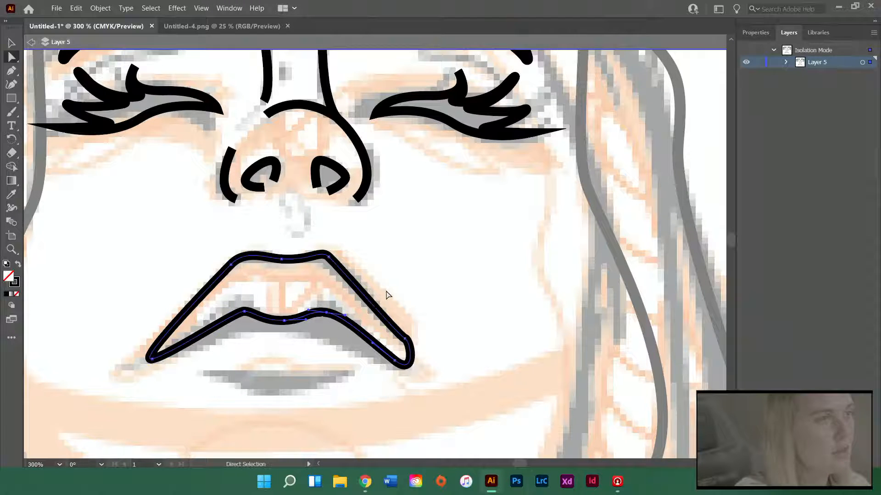
click(386, 291)
scroll(370, 321, down, 1)
scroll(394, 337, up, 2)
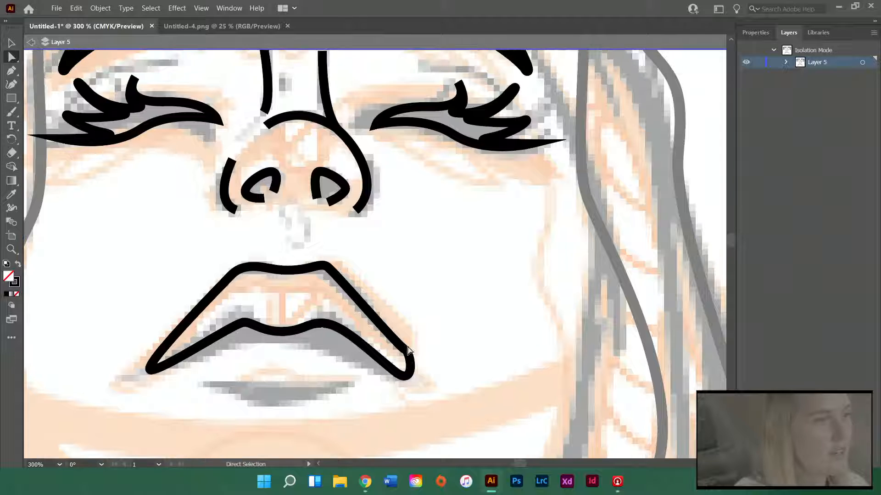
click(399, 380)
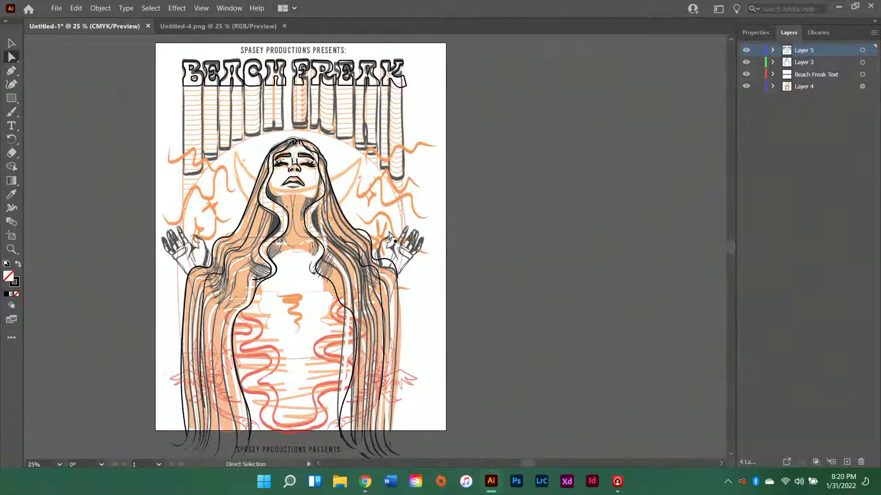
Hide the Layer 4 sketch to examine the traced line art across the whole poster, and show the sketch again
scroll(393, 234, left, 3)
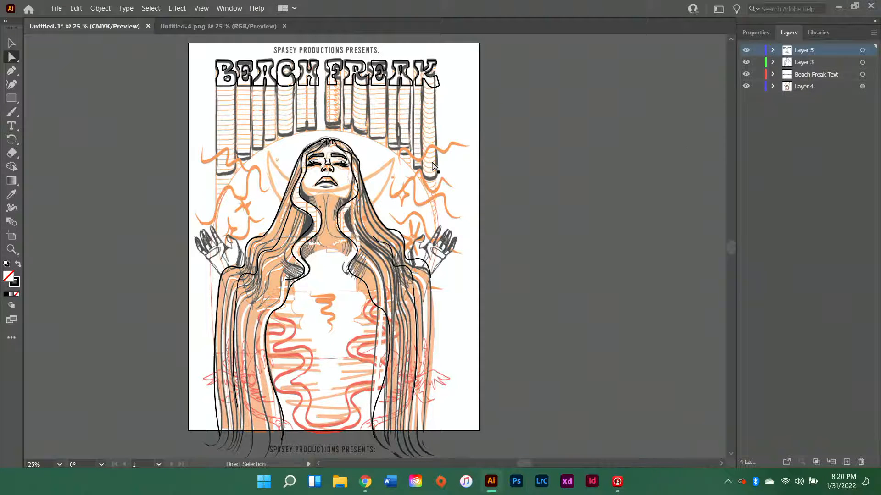
scroll(433, 165, down, 1)
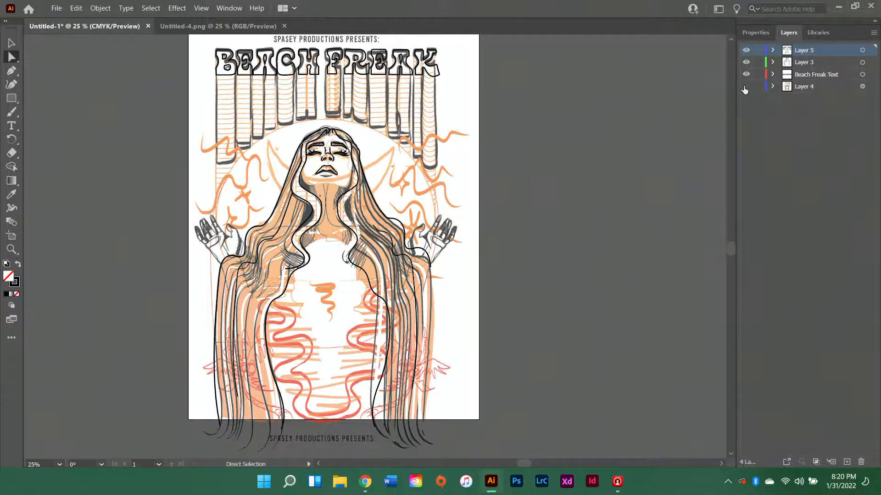
click(746, 87)
scroll(407, 179, up, 2)
scroll(448, 171, down, 2)
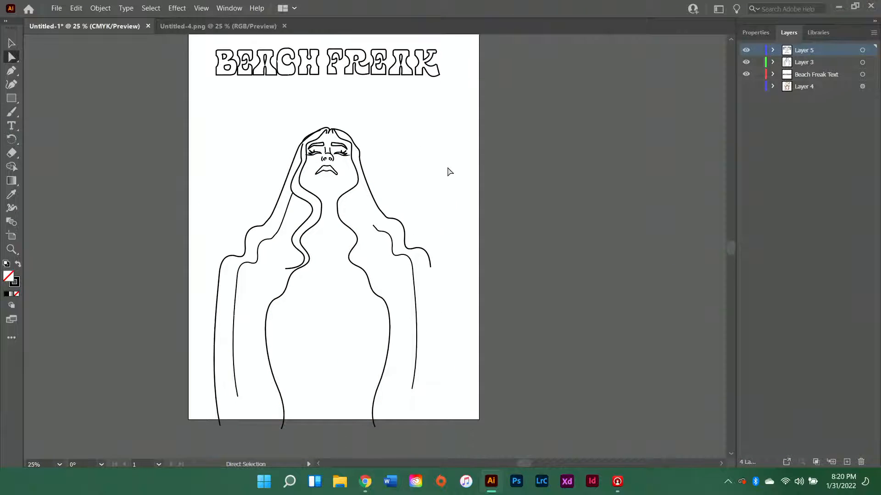
scroll(457, 168, up, 1)
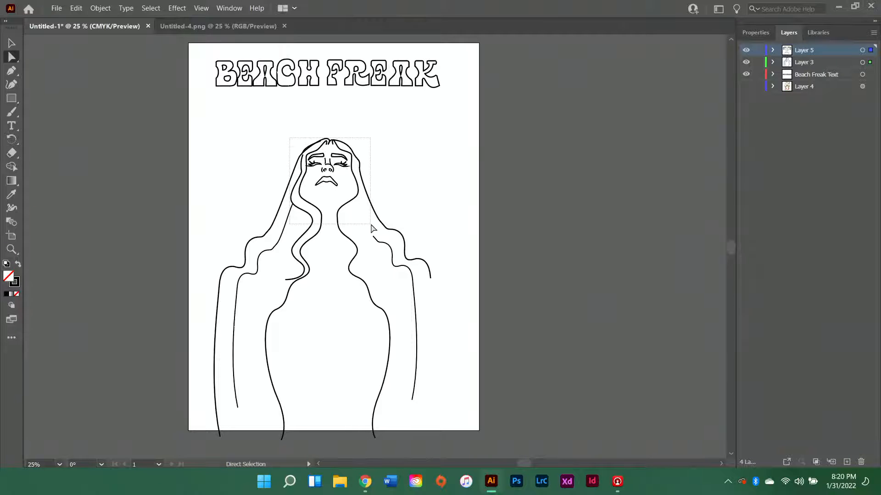
drag(371, 225, 371, 225)
click(388, 162)
click(746, 87)
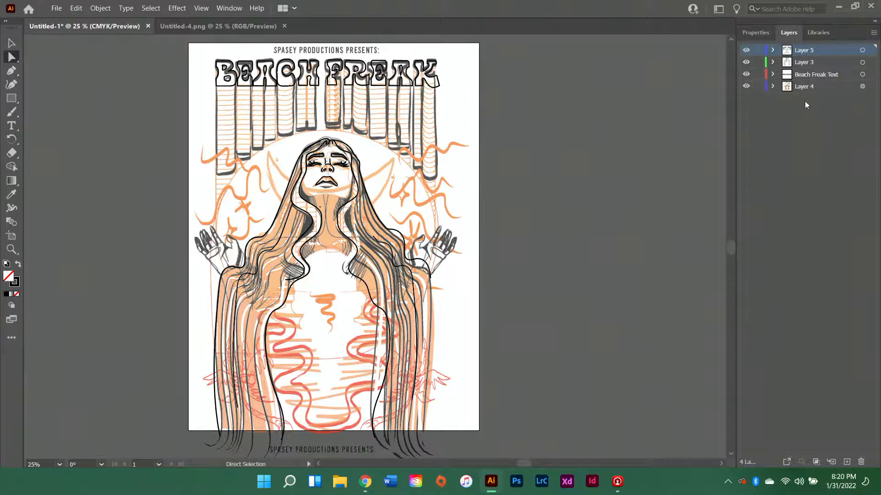
Examine the Beach Freak Text layer in Isolation Mode against the dimmed sketch and exit isolation
click(862, 74)
click(873, 32)
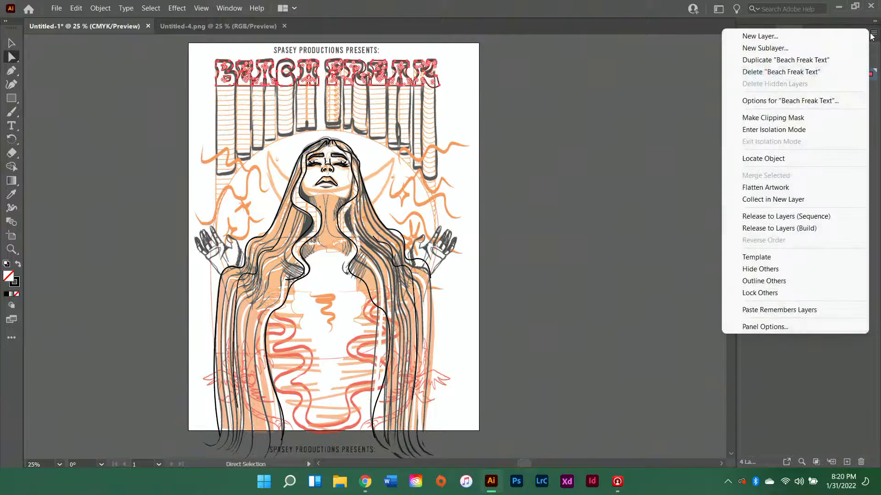
click(820, 119)
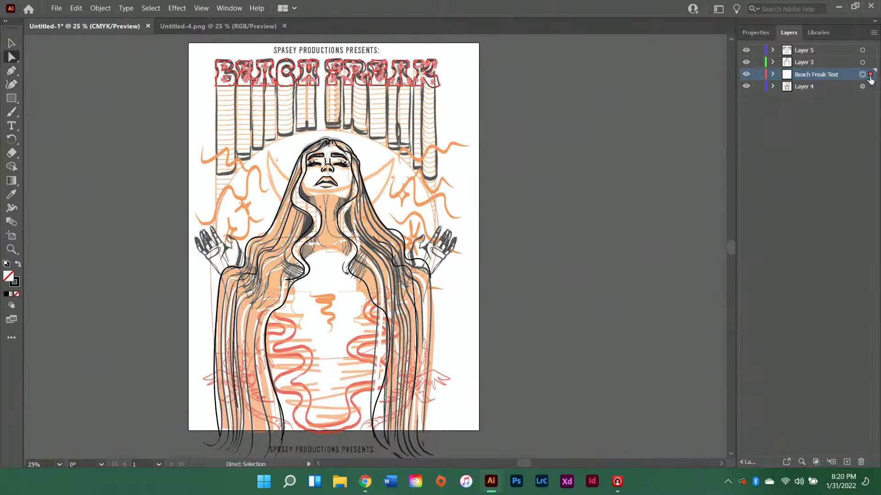
click(873, 32)
click(787, 130)
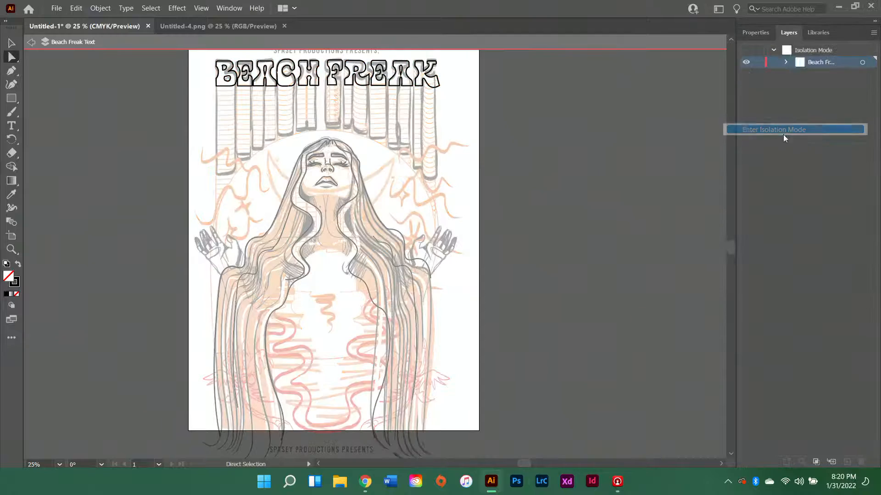
scroll(346, 112, up, 2)
scroll(458, 129, up, 3)
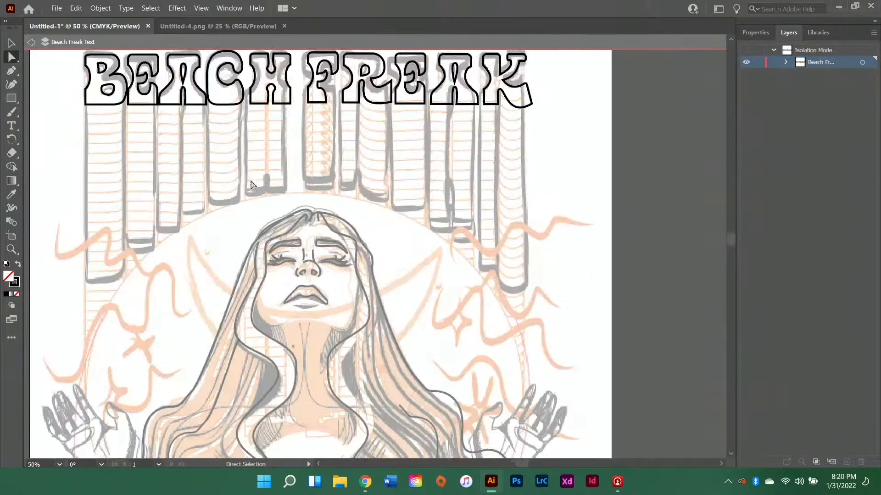
drag(100, 110, 526, 214)
click(531, 210)
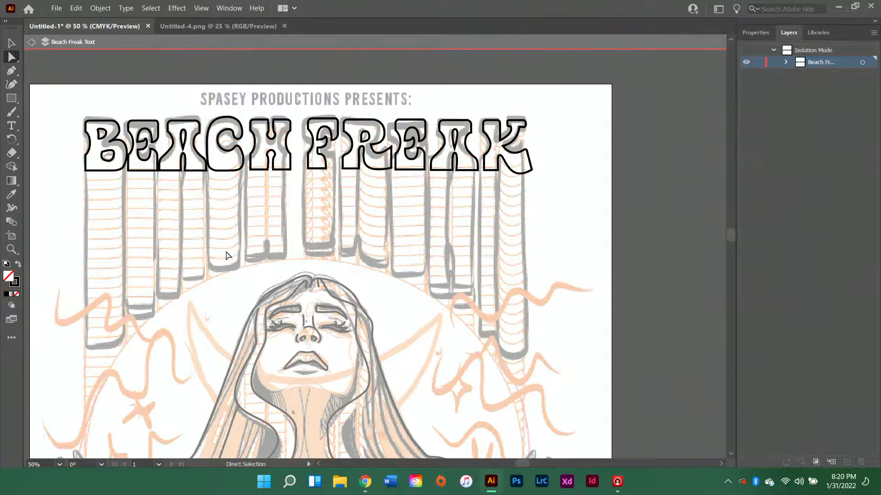
double_click(635, 163)
Examine the artwork on Layer 3 and Layer 5 by targeting each layer, and view the whole poster with Layer 5 active
scroll(635, 162, down, 2)
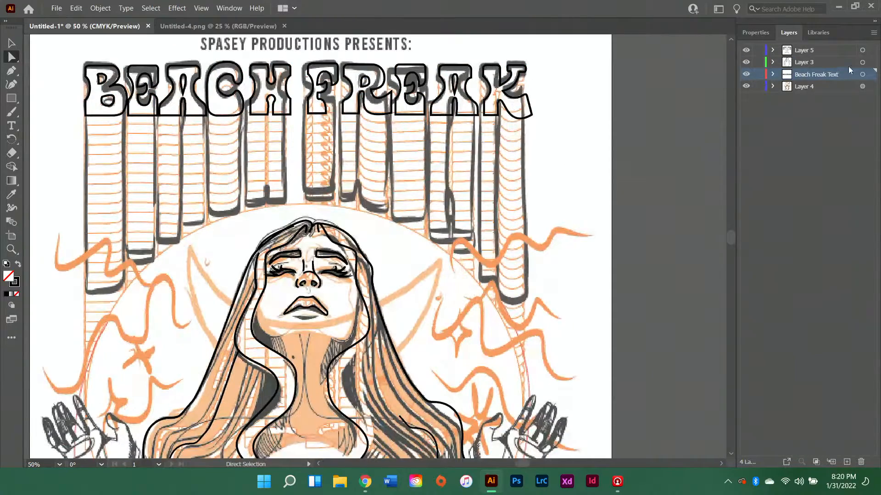
click(862, 62)
scroll(495, 250, down, 5)
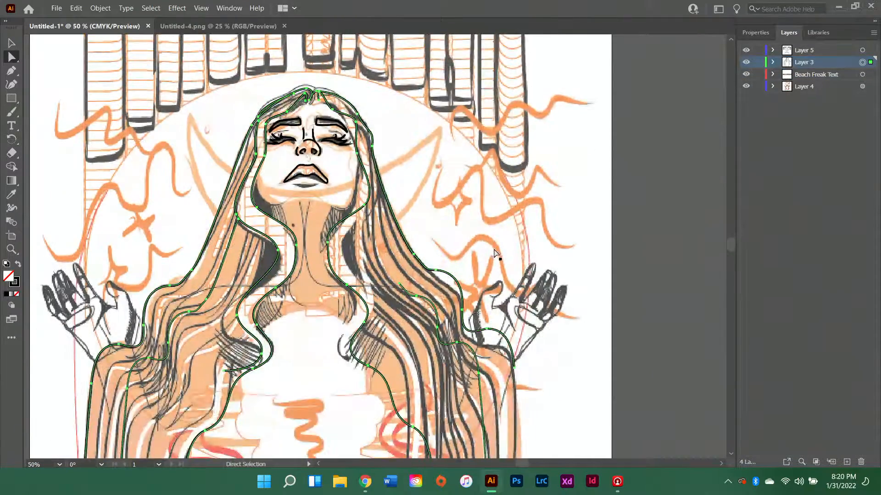
click(862, 50)
key(ctrl+minus)
key(ctrl+minus)
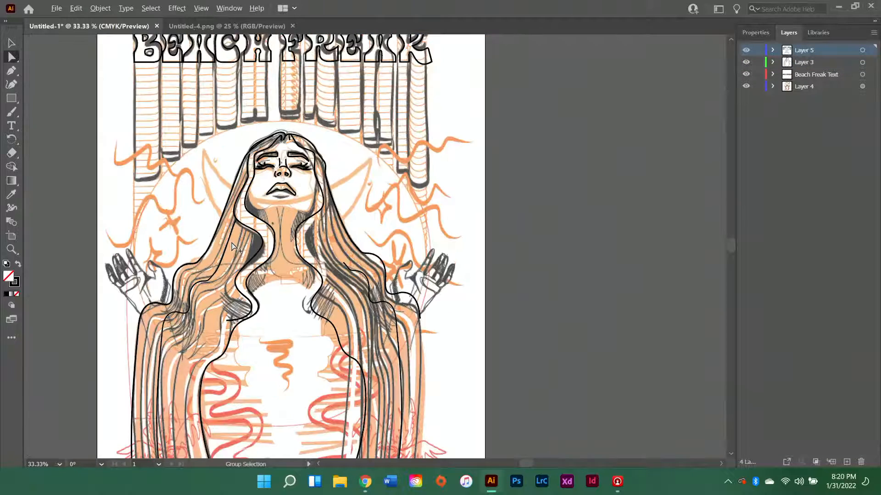
scroll(315, 274, left, 2)
scroll(316, 273, left, 1)
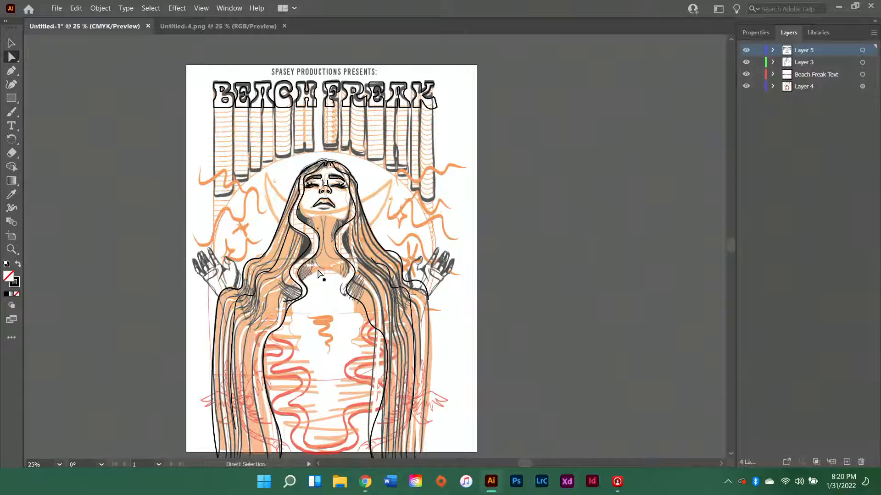
scroll(321, 274, down, 2)
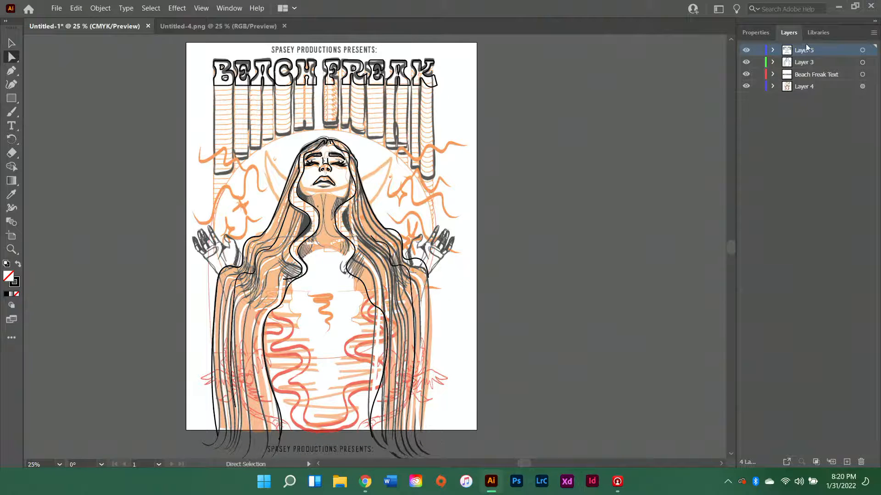